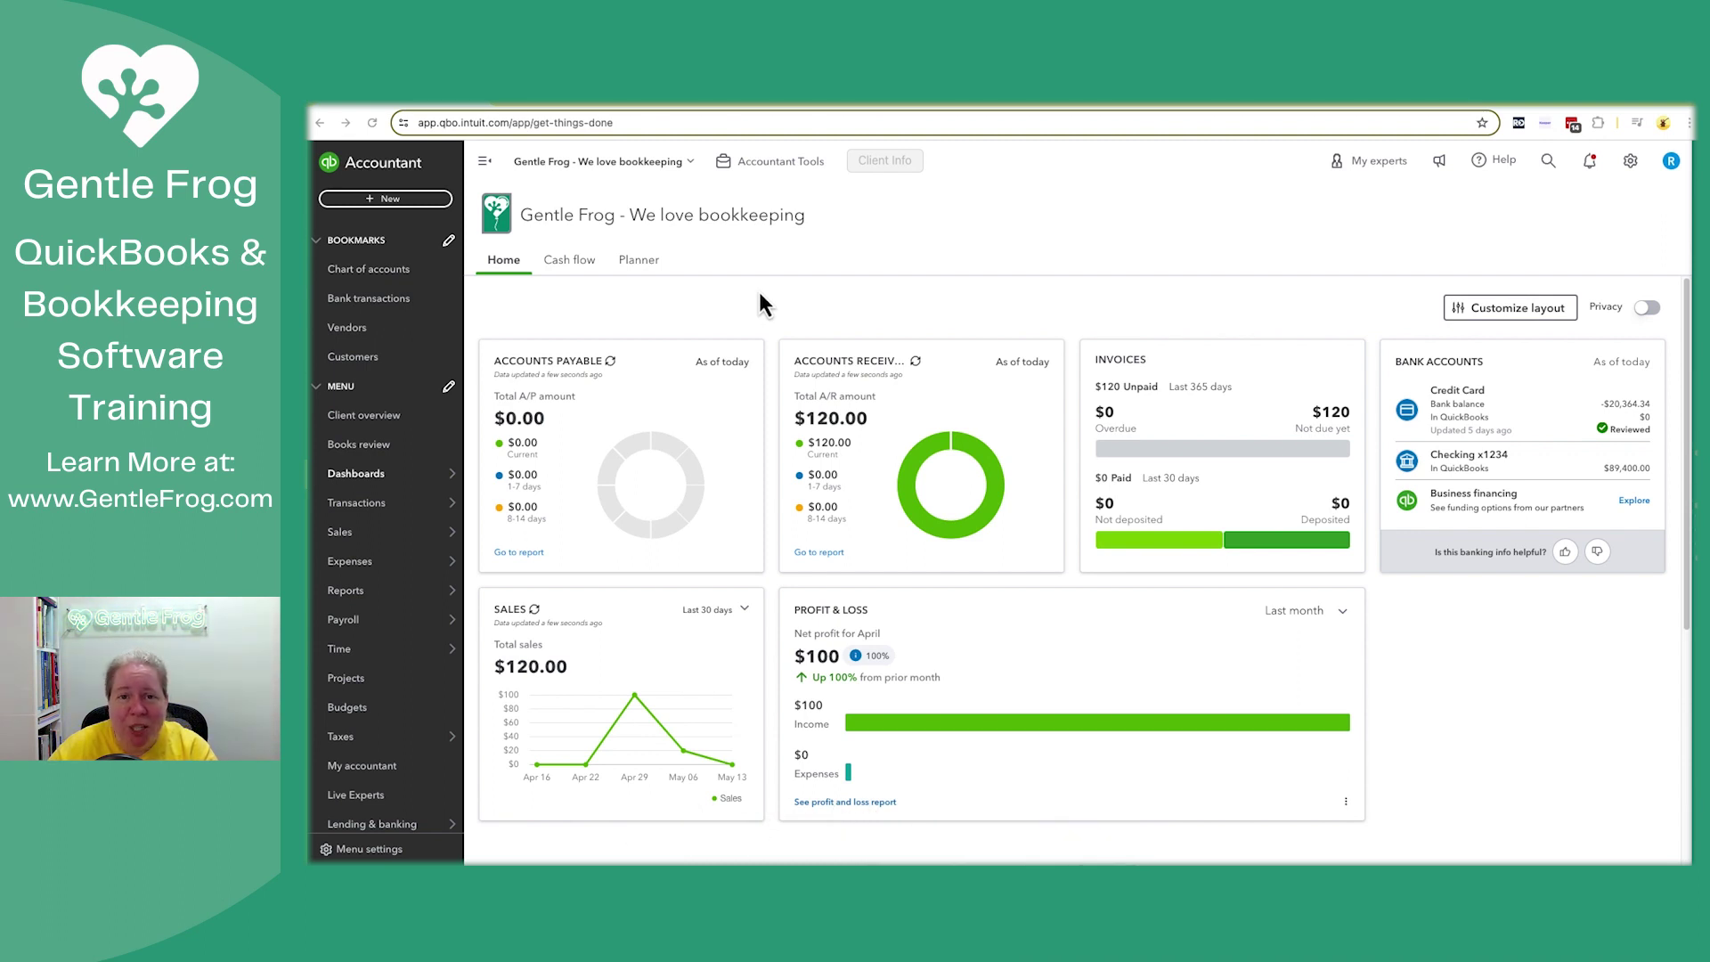
Start a new invoice (1006) and dismiss the feedback form that opens
left_click(392, 203)
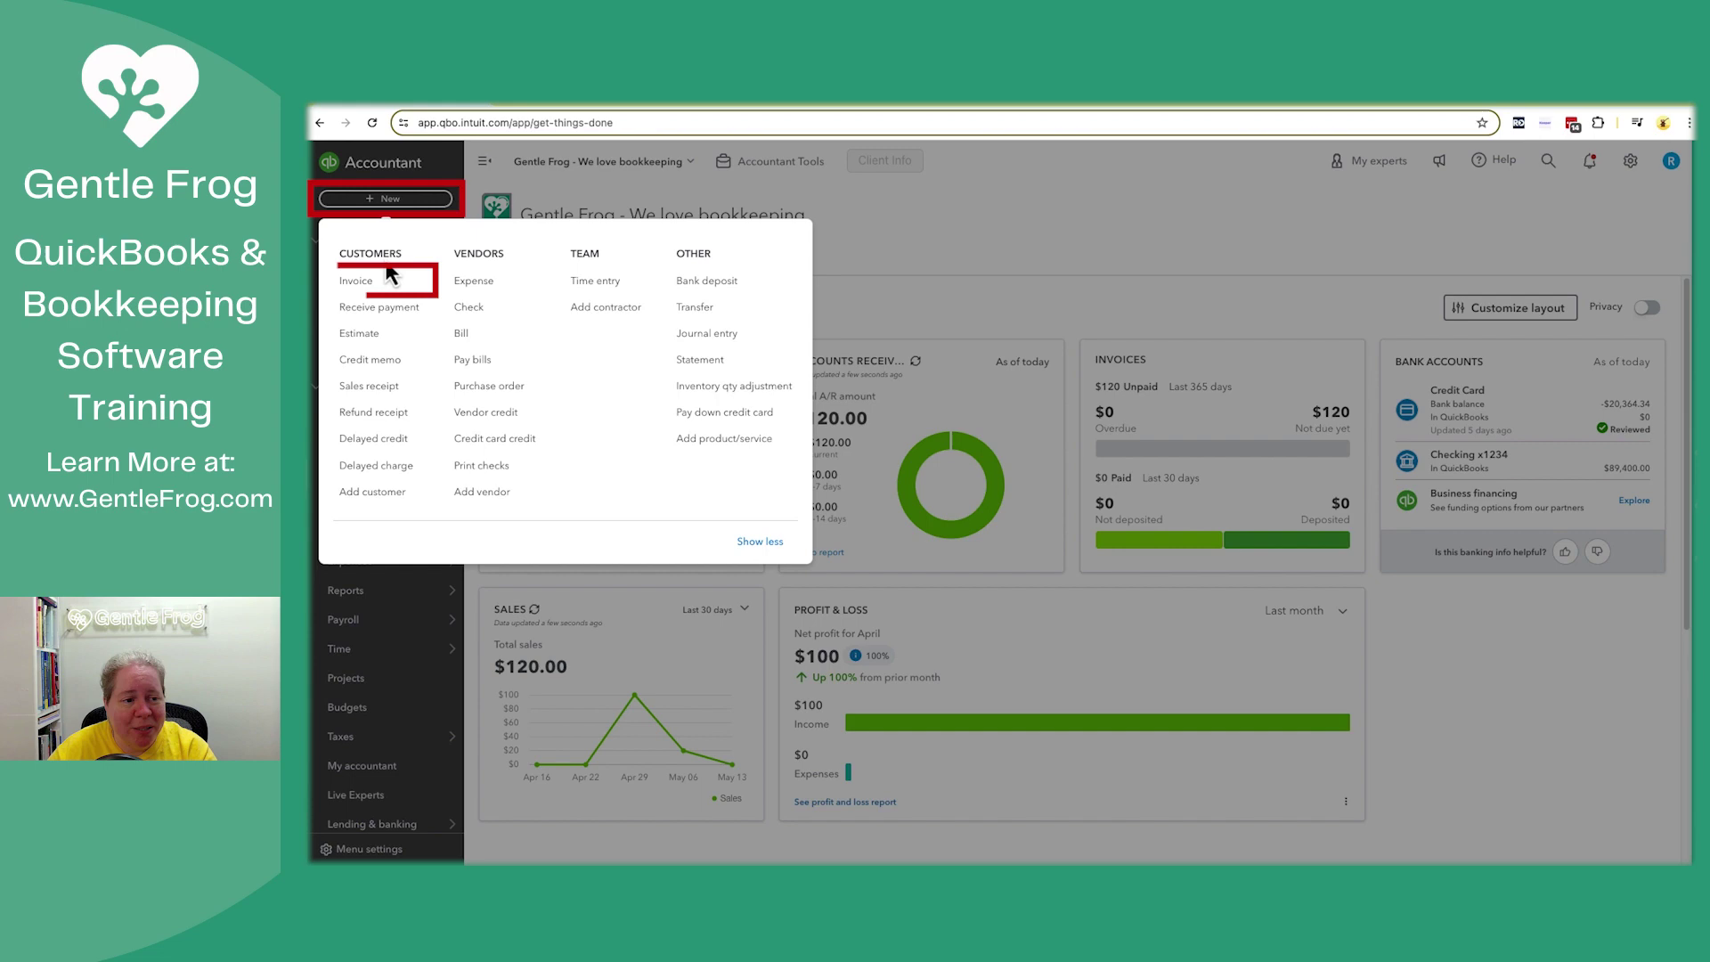
left_click(378, 279)
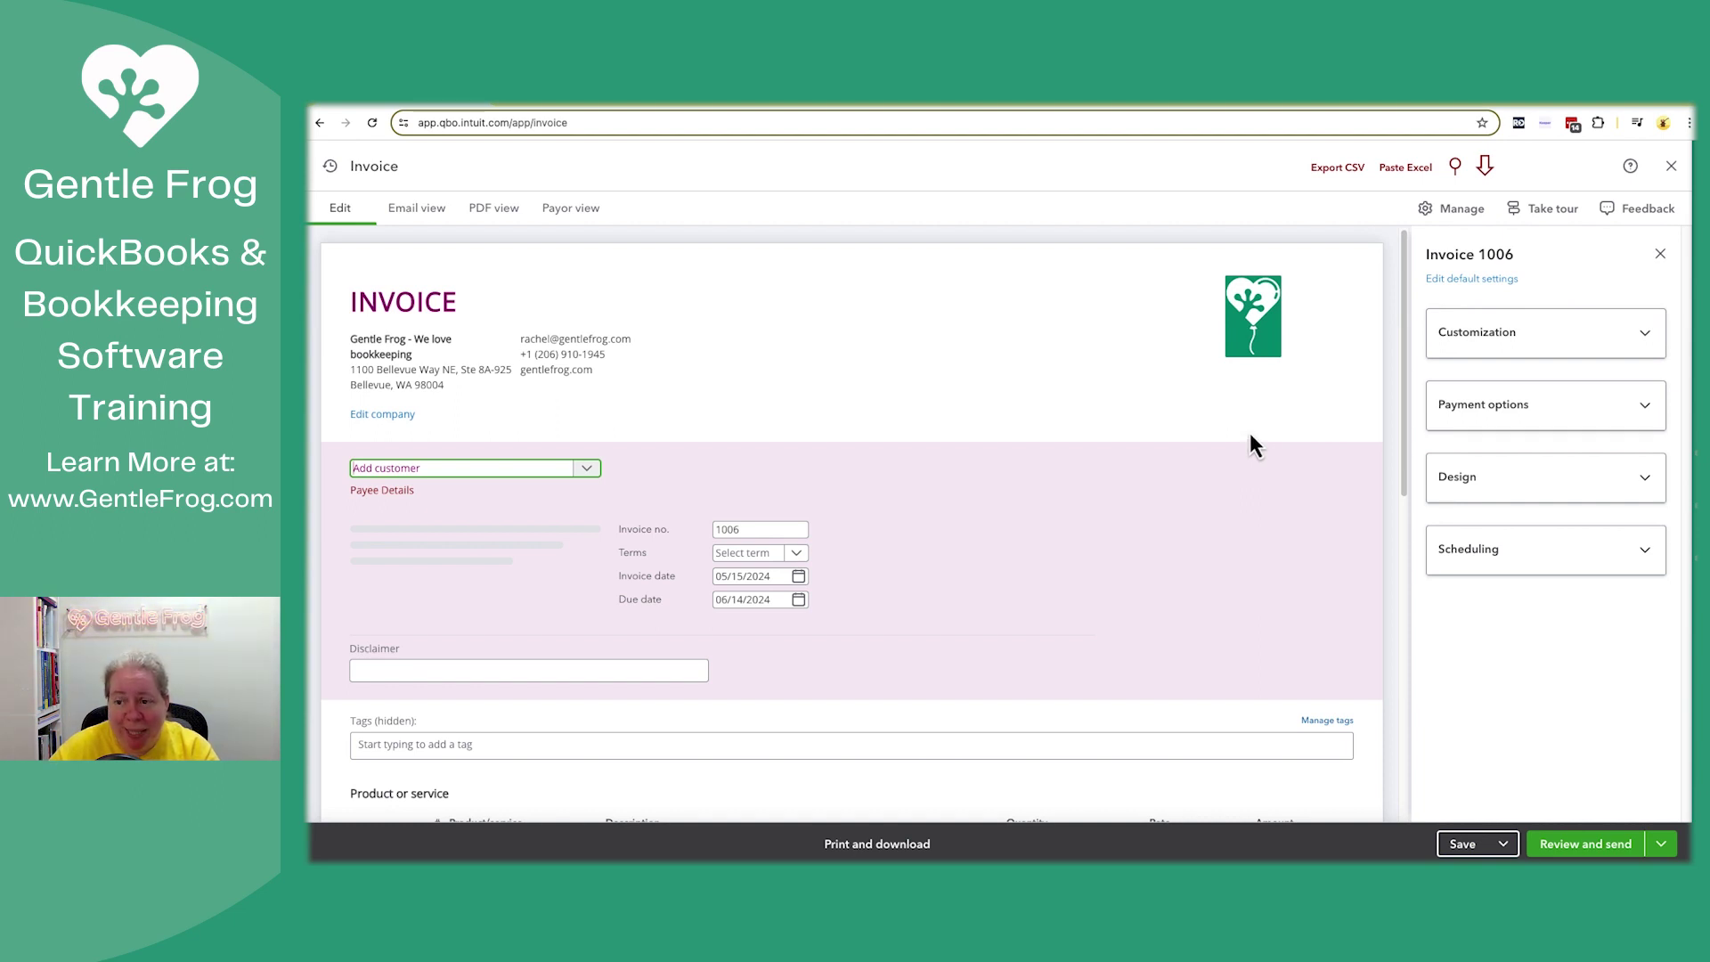
left_click(1645, 223)
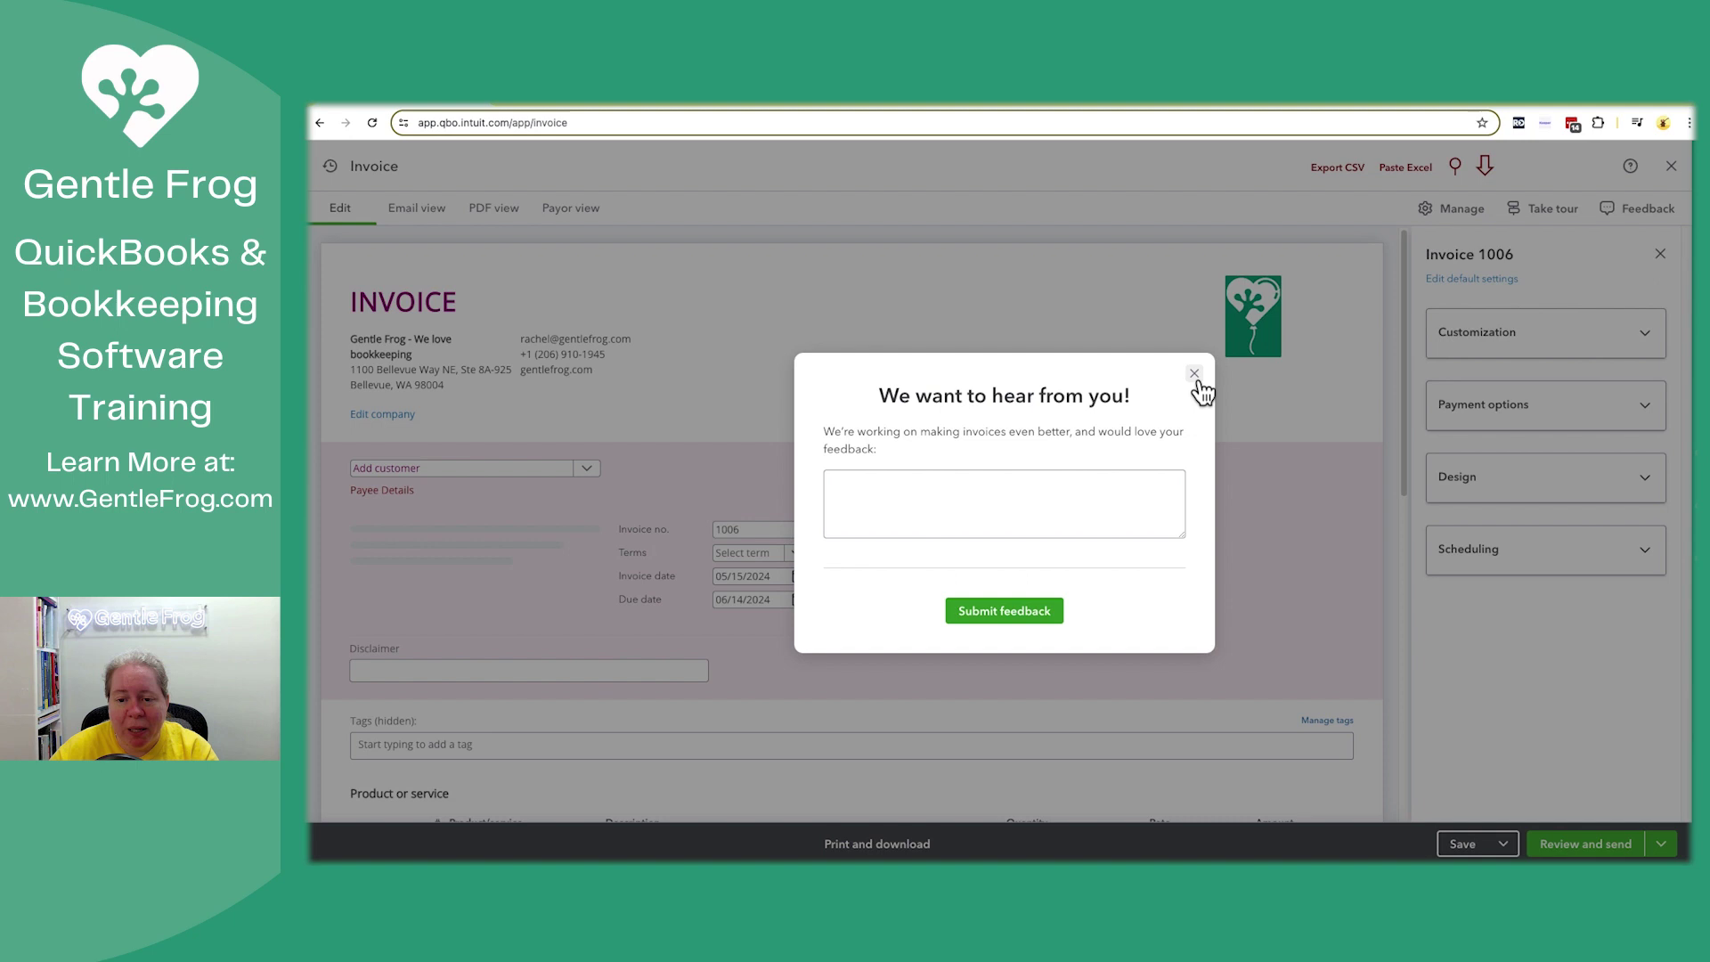
left_click(1194, 374)
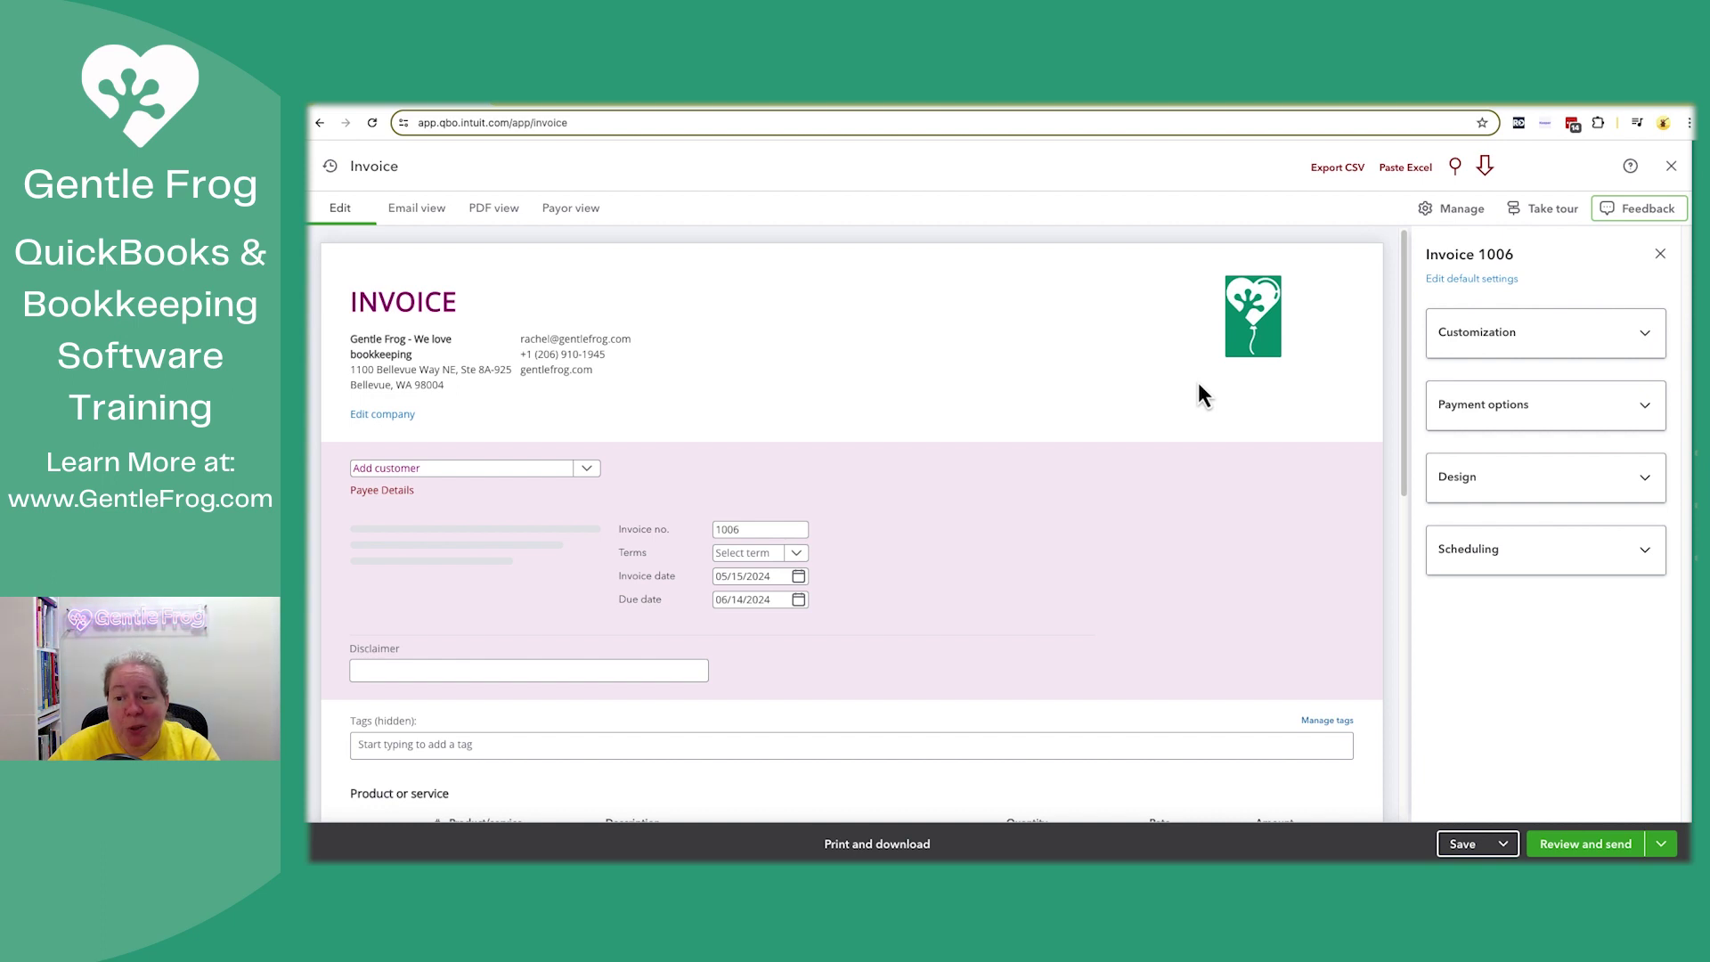
scroll(1199, 384, "down", 6)
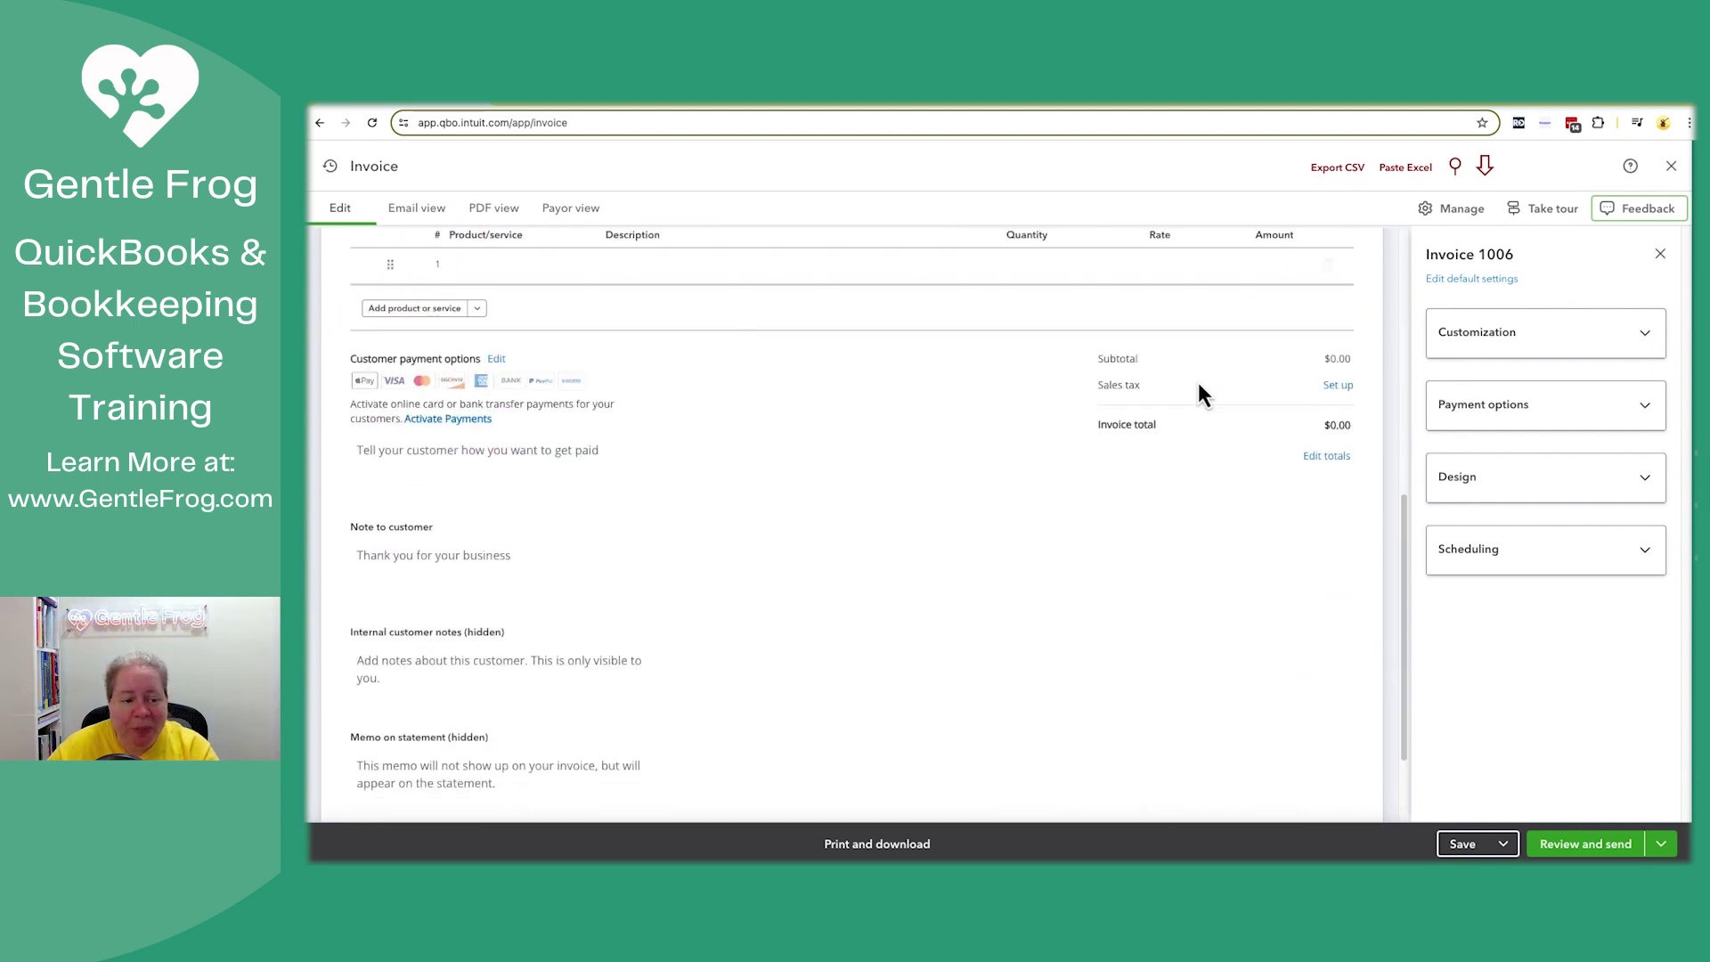
scroll(1199, 382, "up", 5)
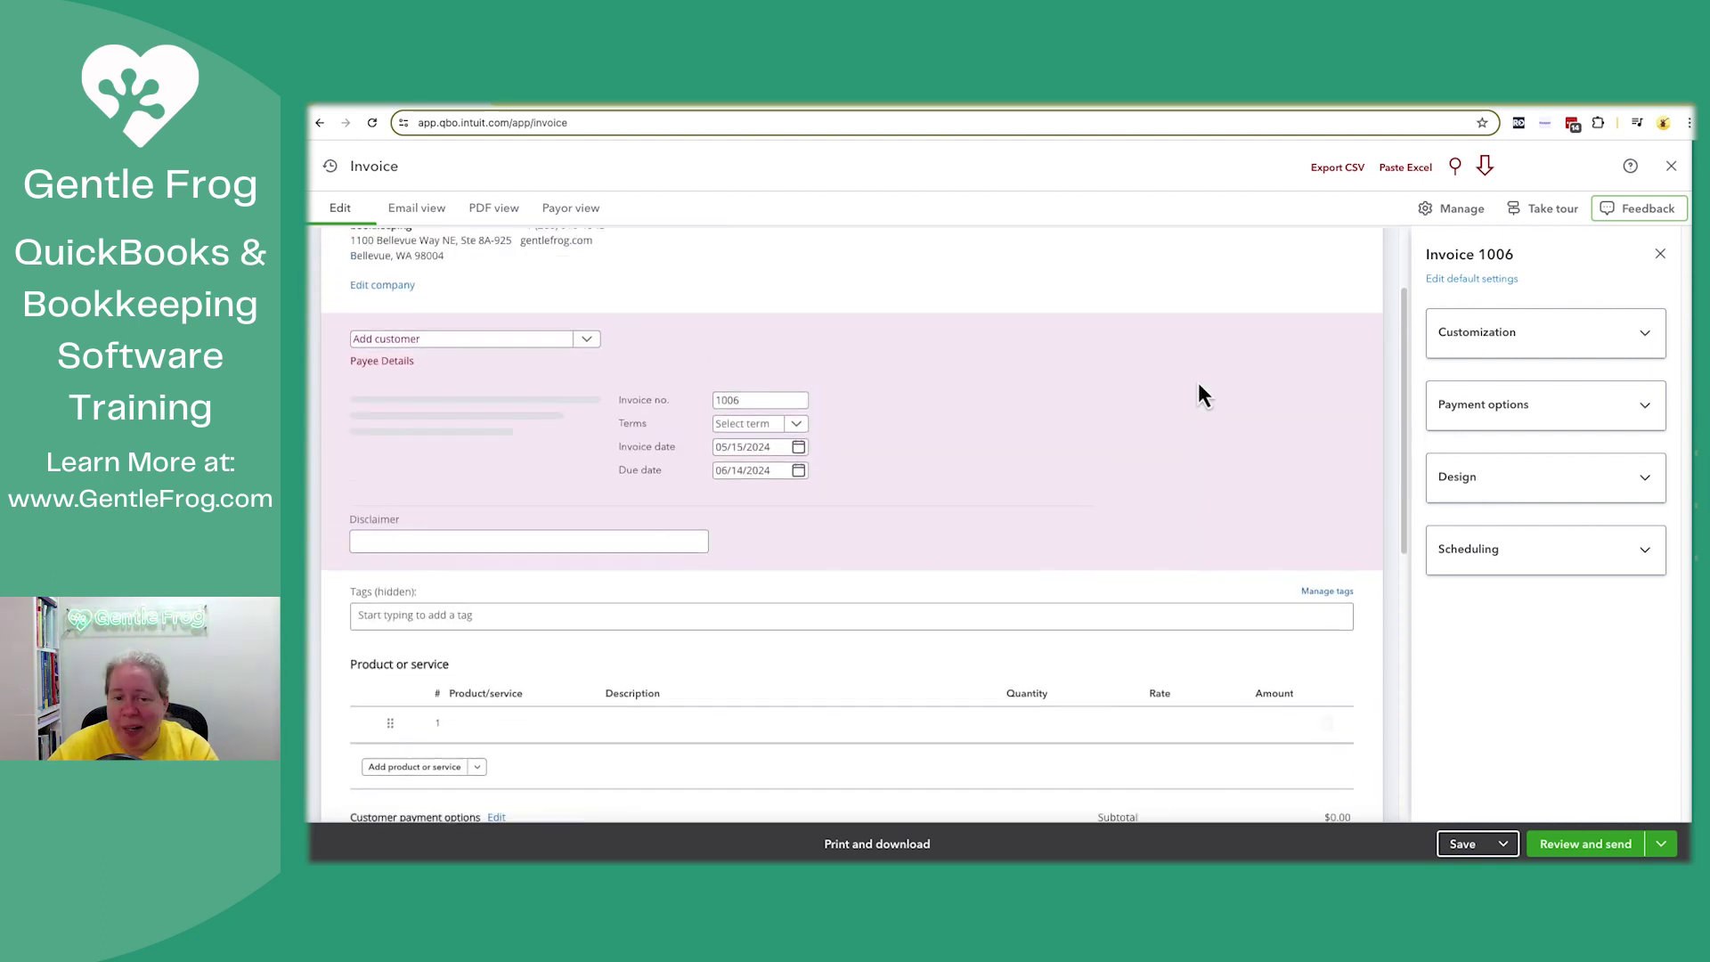
scroll(1198, 394, "up", 2)
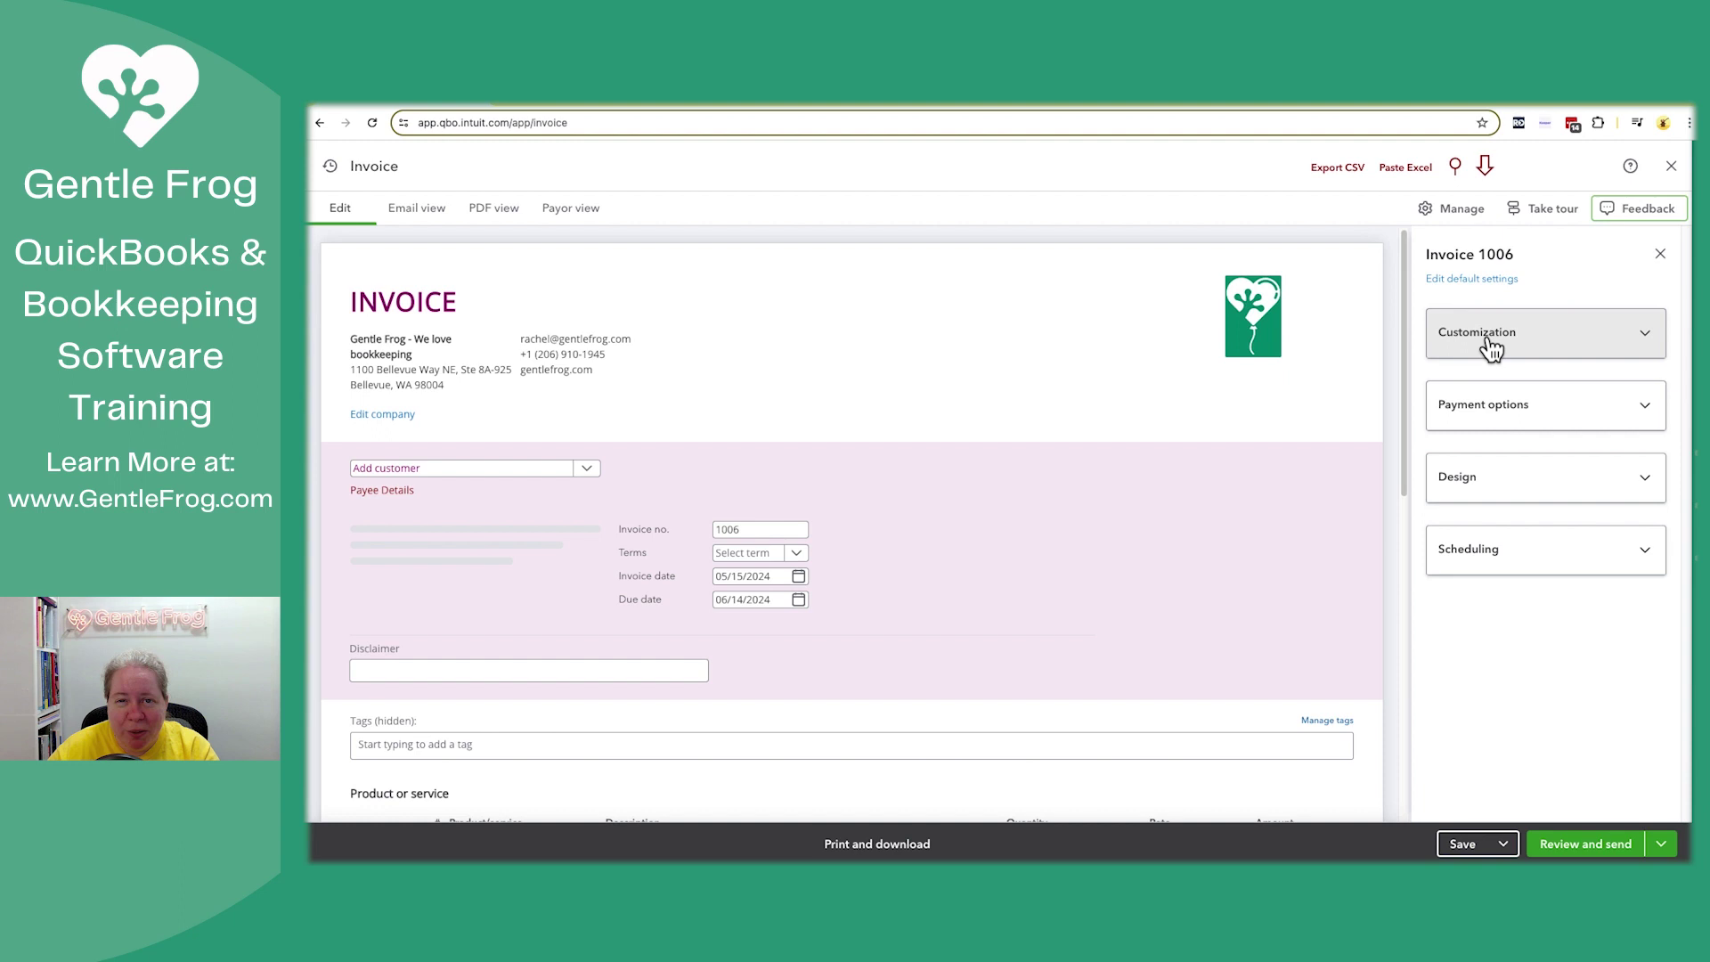
left_click(1483, 474)
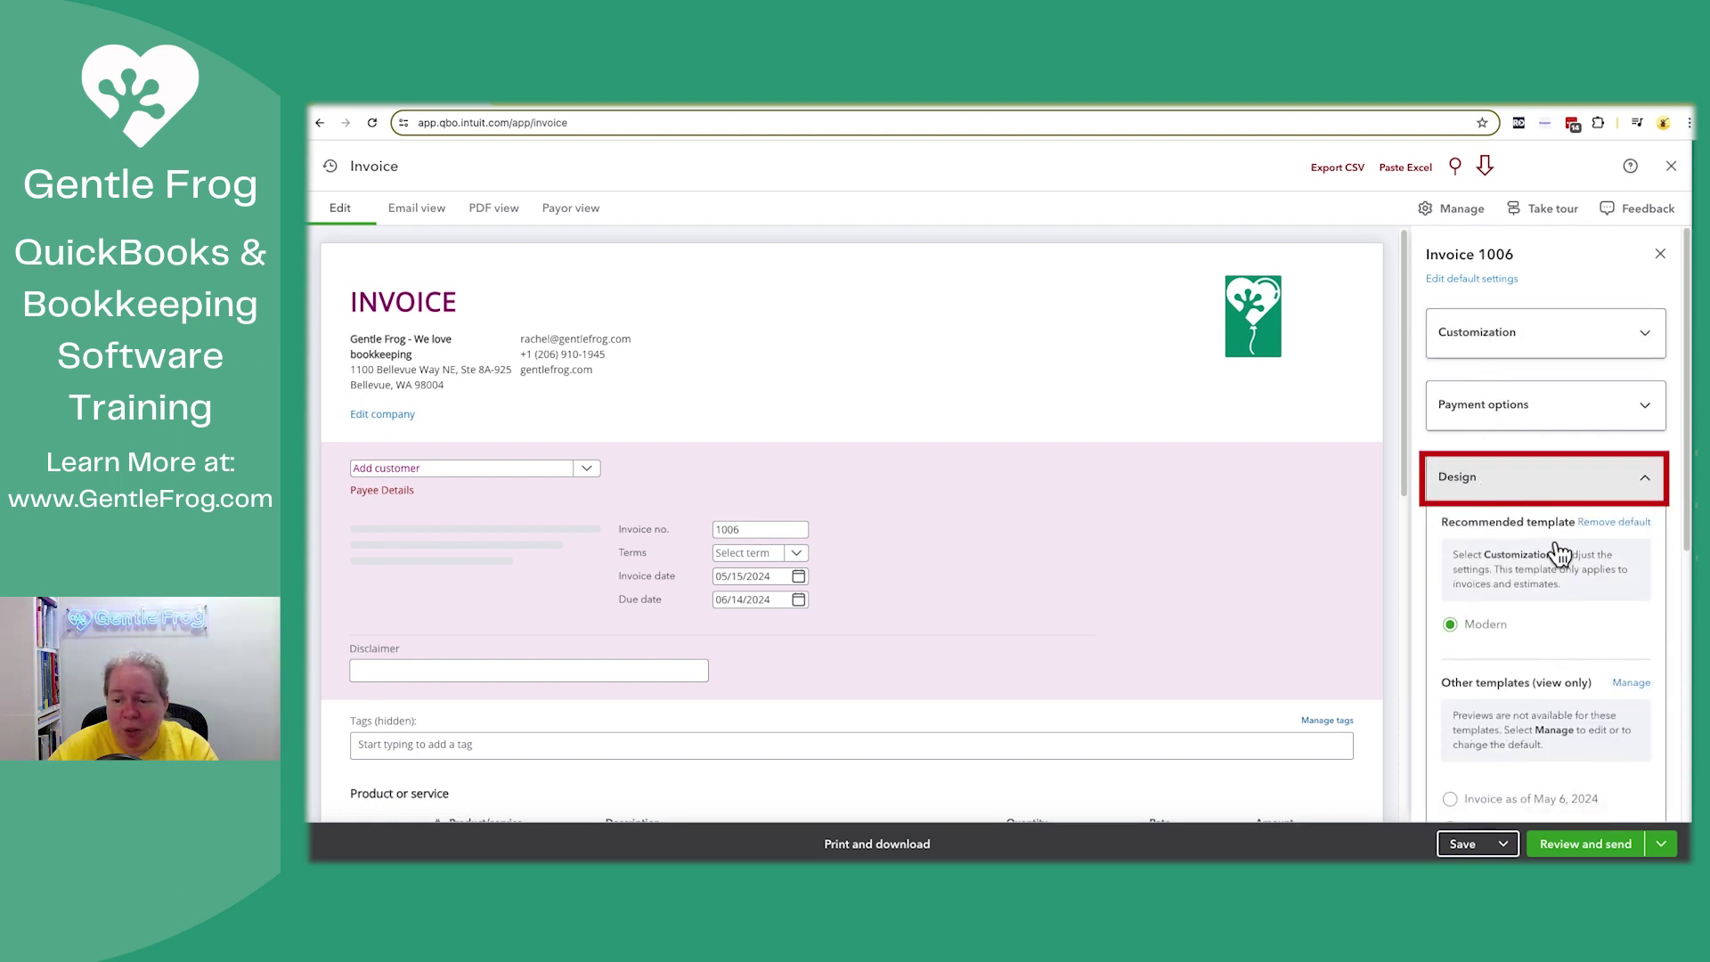
scroll(1580, 568, "down", 1)
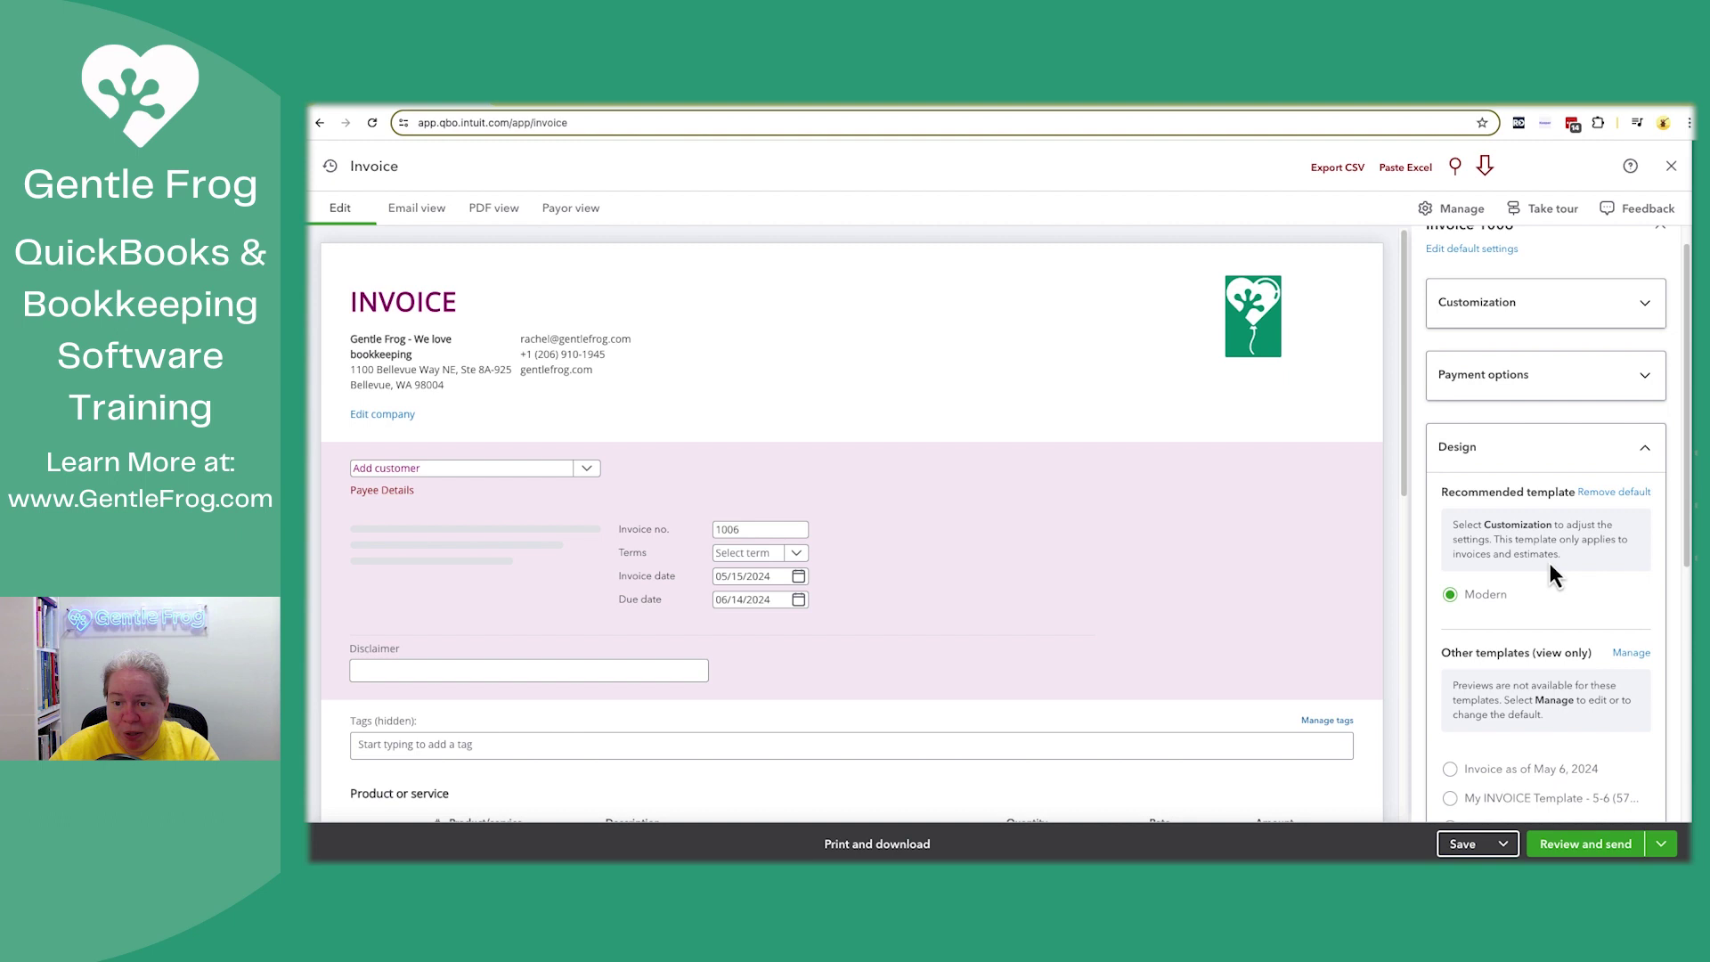
scroll(1550, 563, "down", 2)
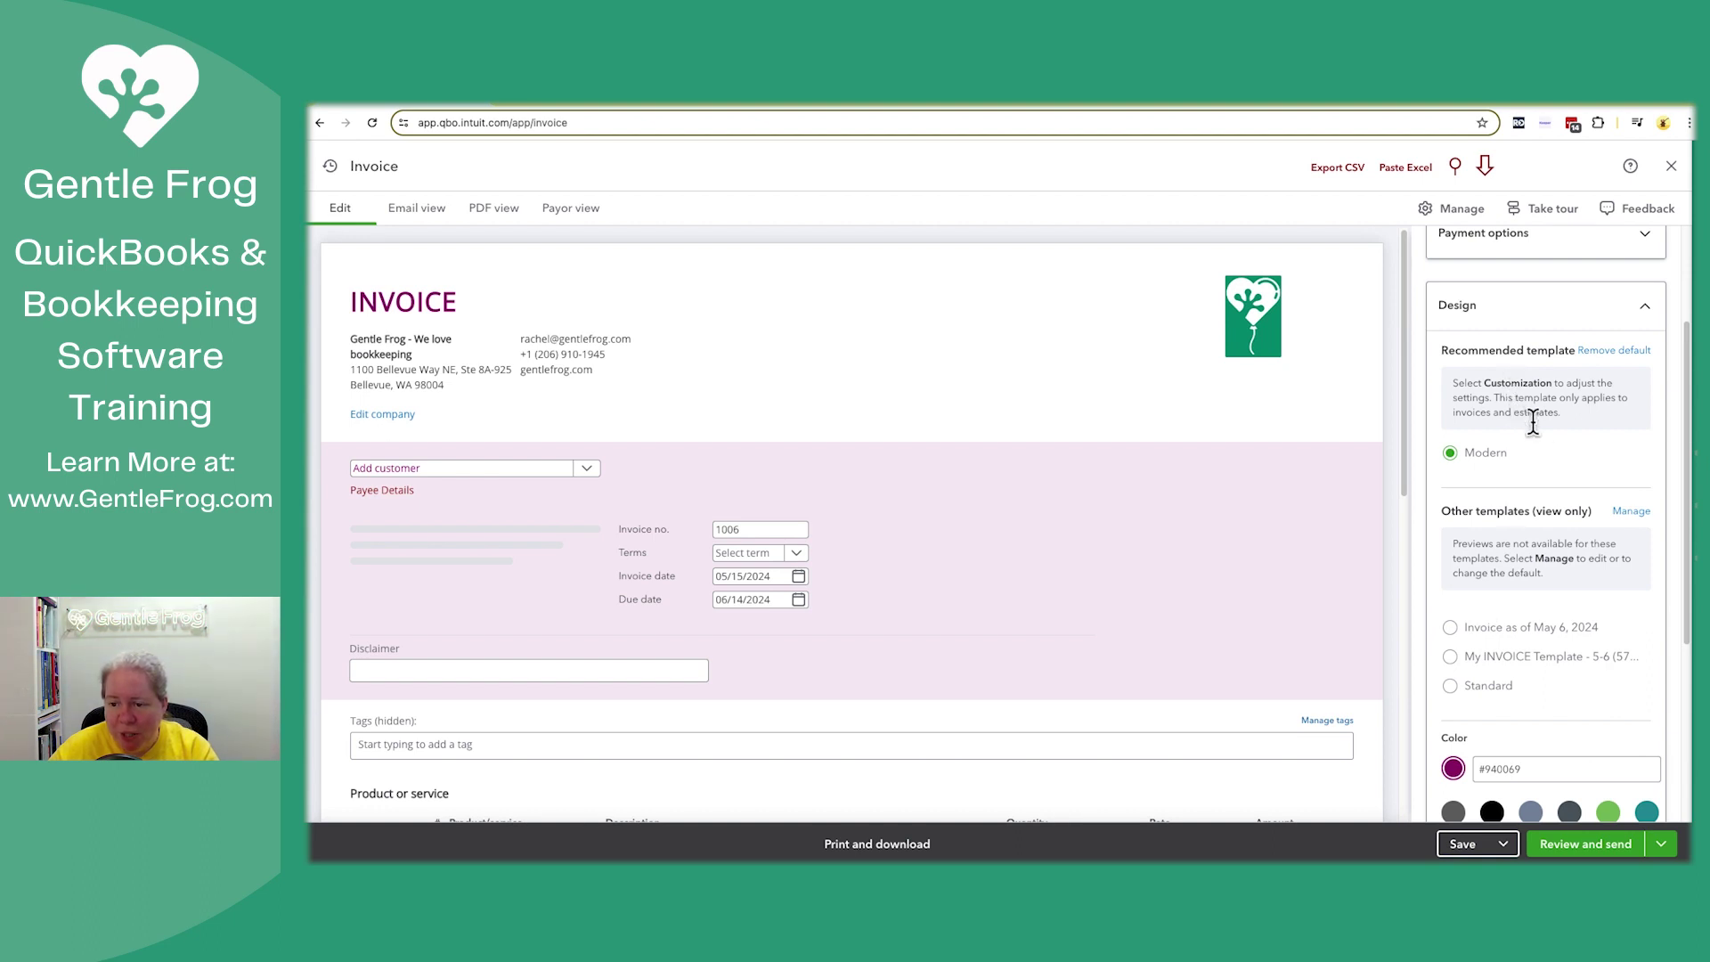
scroll(1532, 419, "up", 1)
scroll(1537, 392, "up", 3)
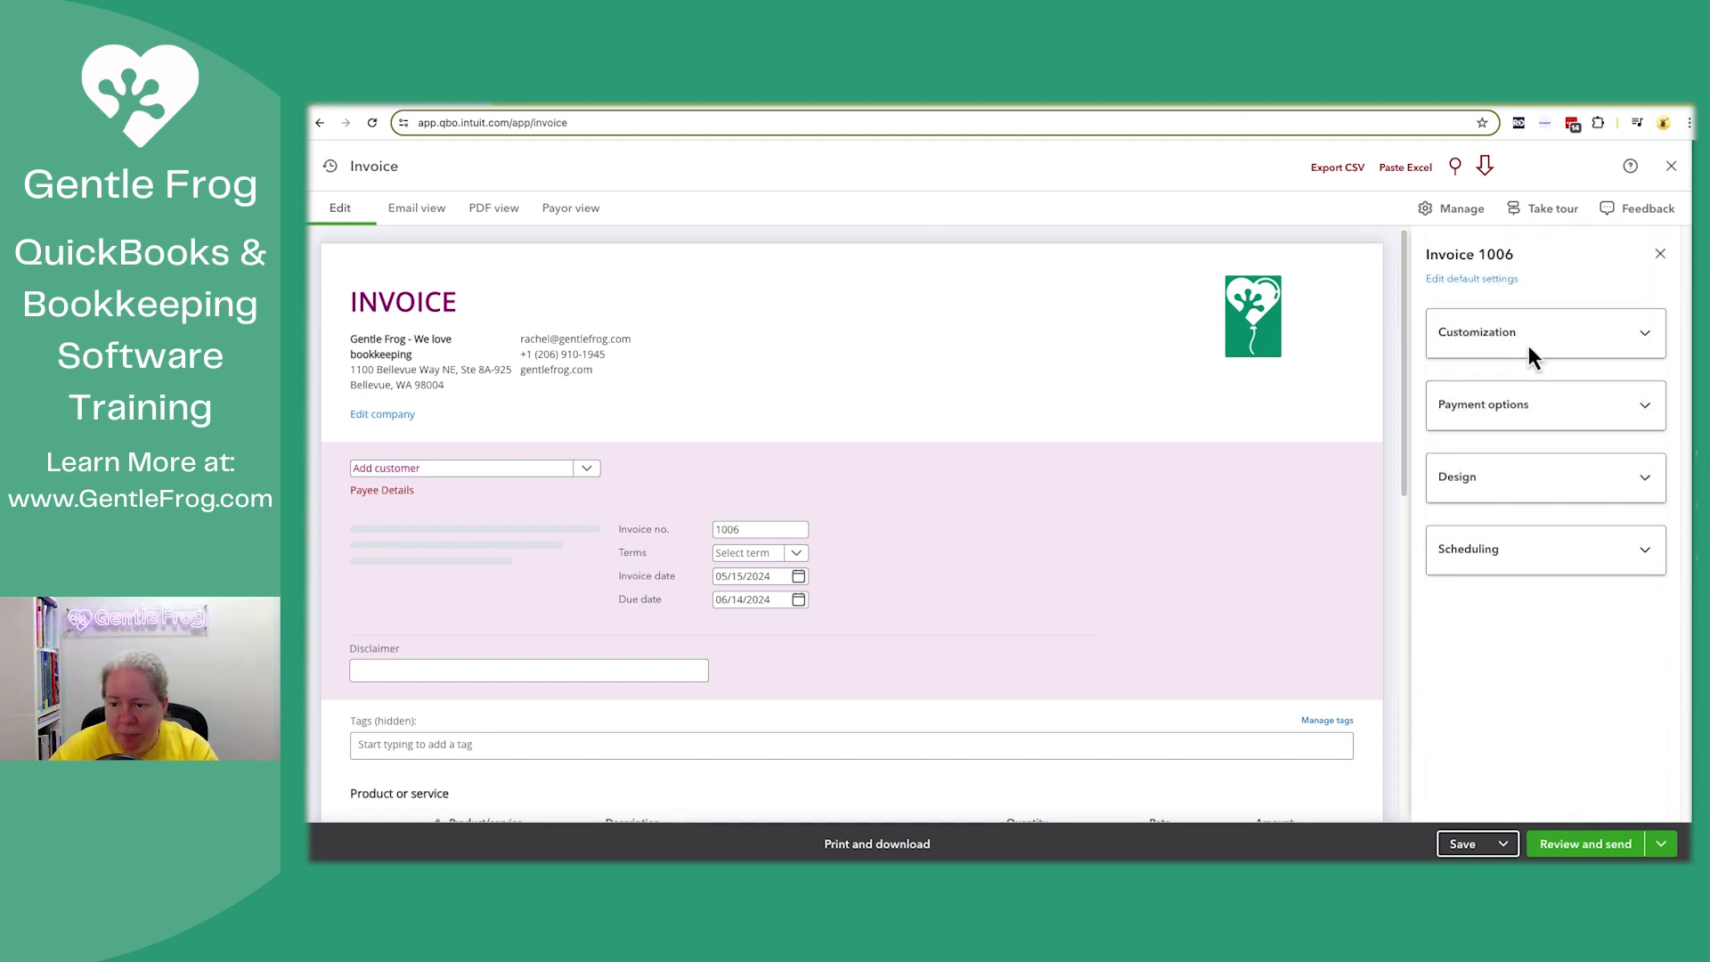
Expand invoice Customization, toggle Ship to on and back off, then go to manage Custom fields
left_click(1528, 345)
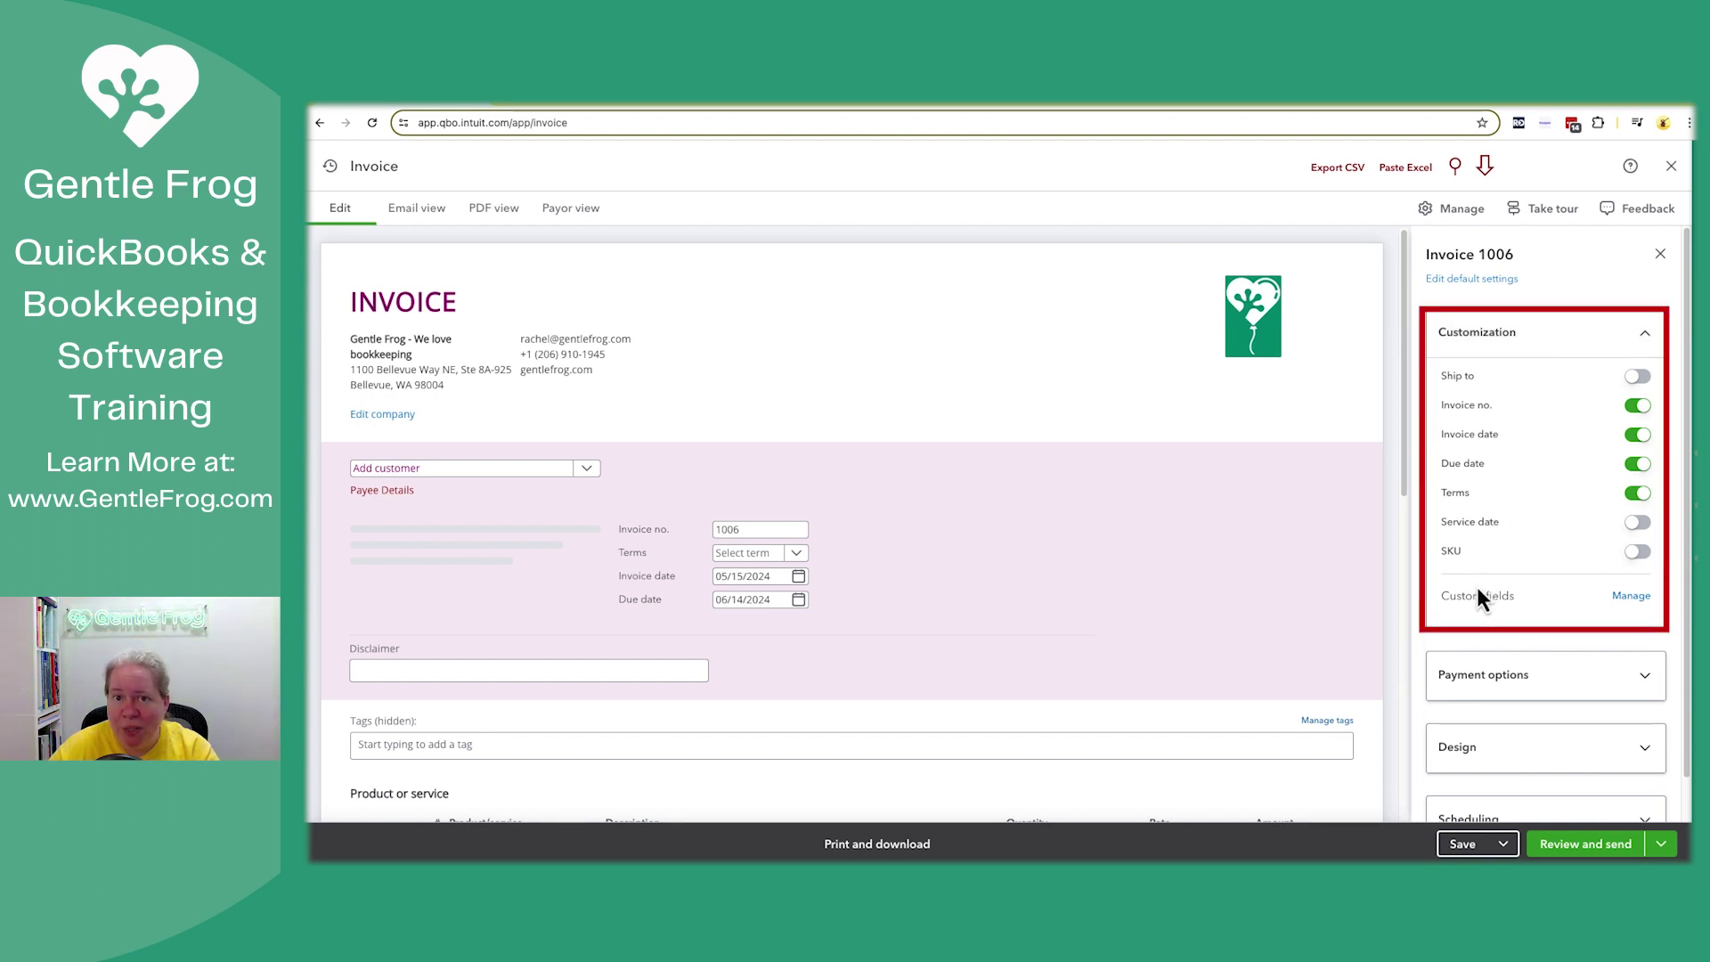
left_click(1639, 377)
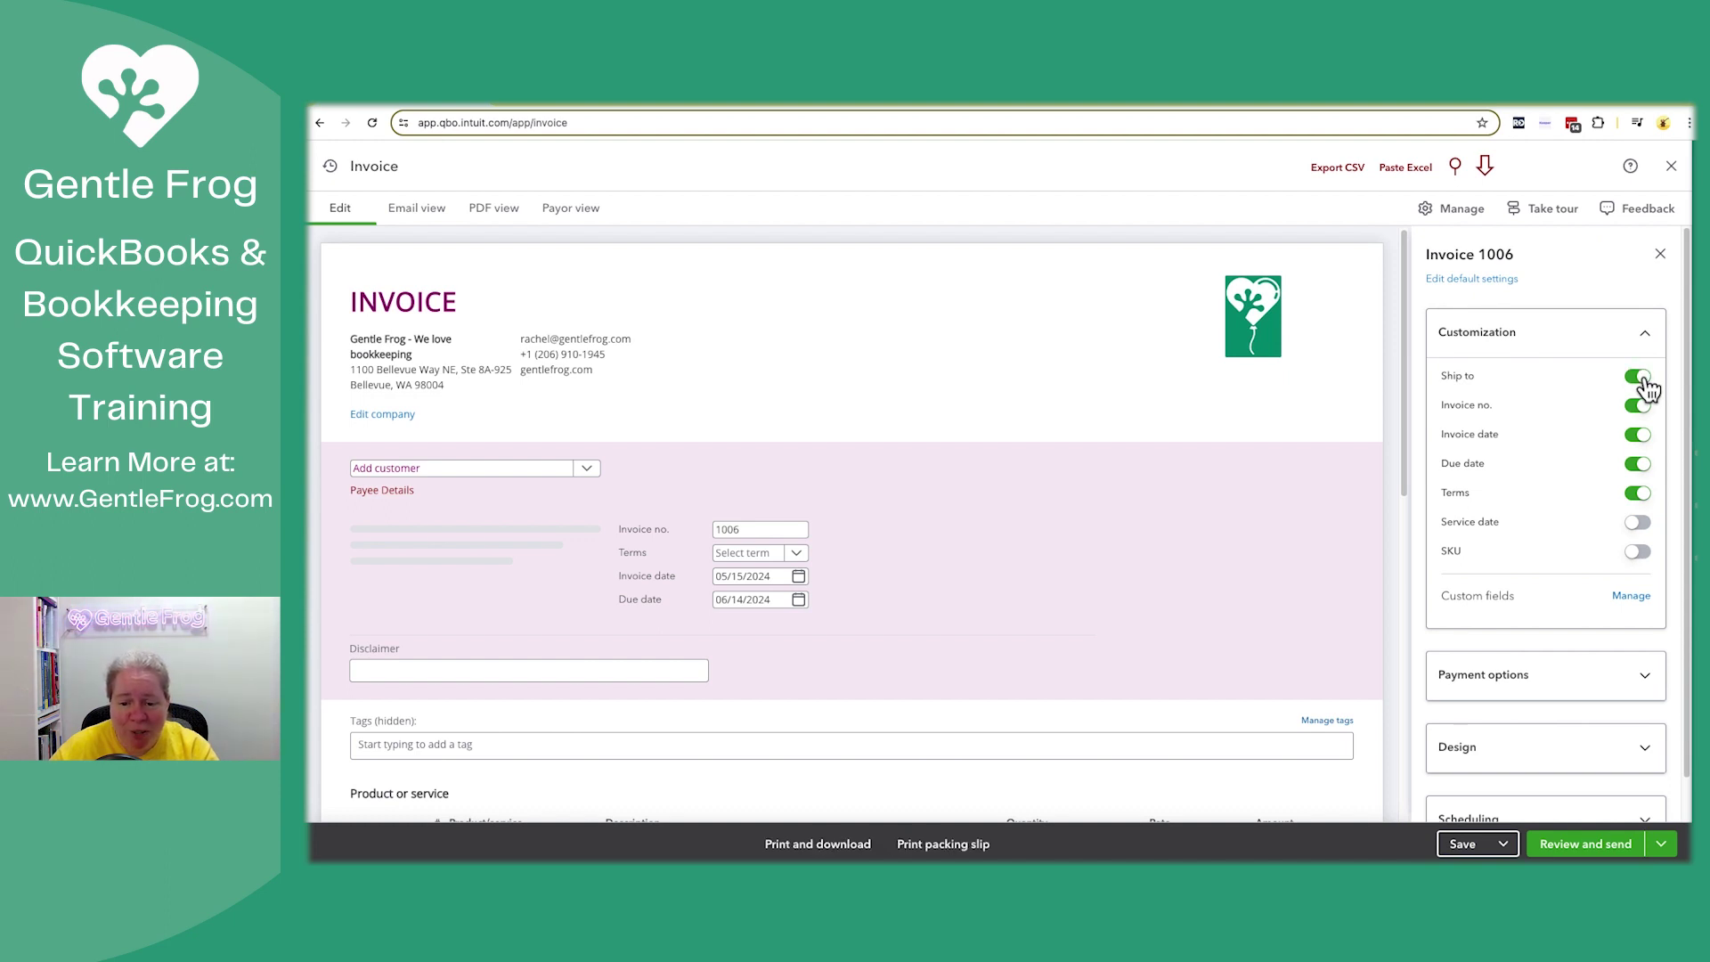
left_click(1641, 378)
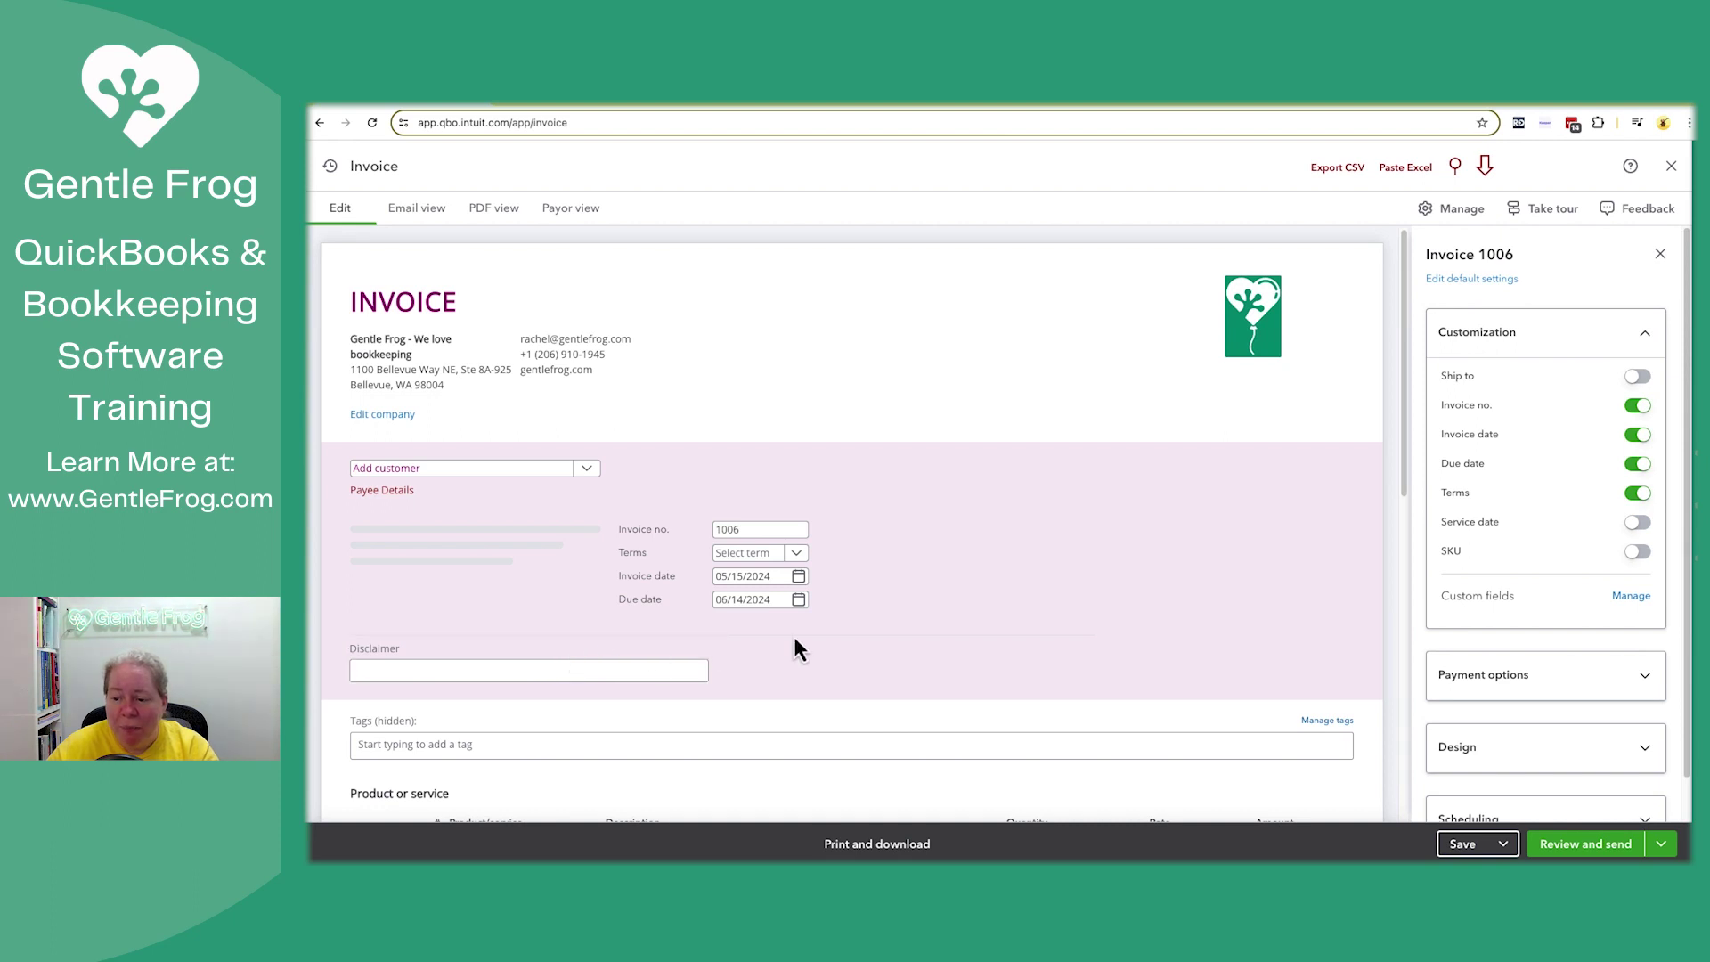
left_click(1630, 595)
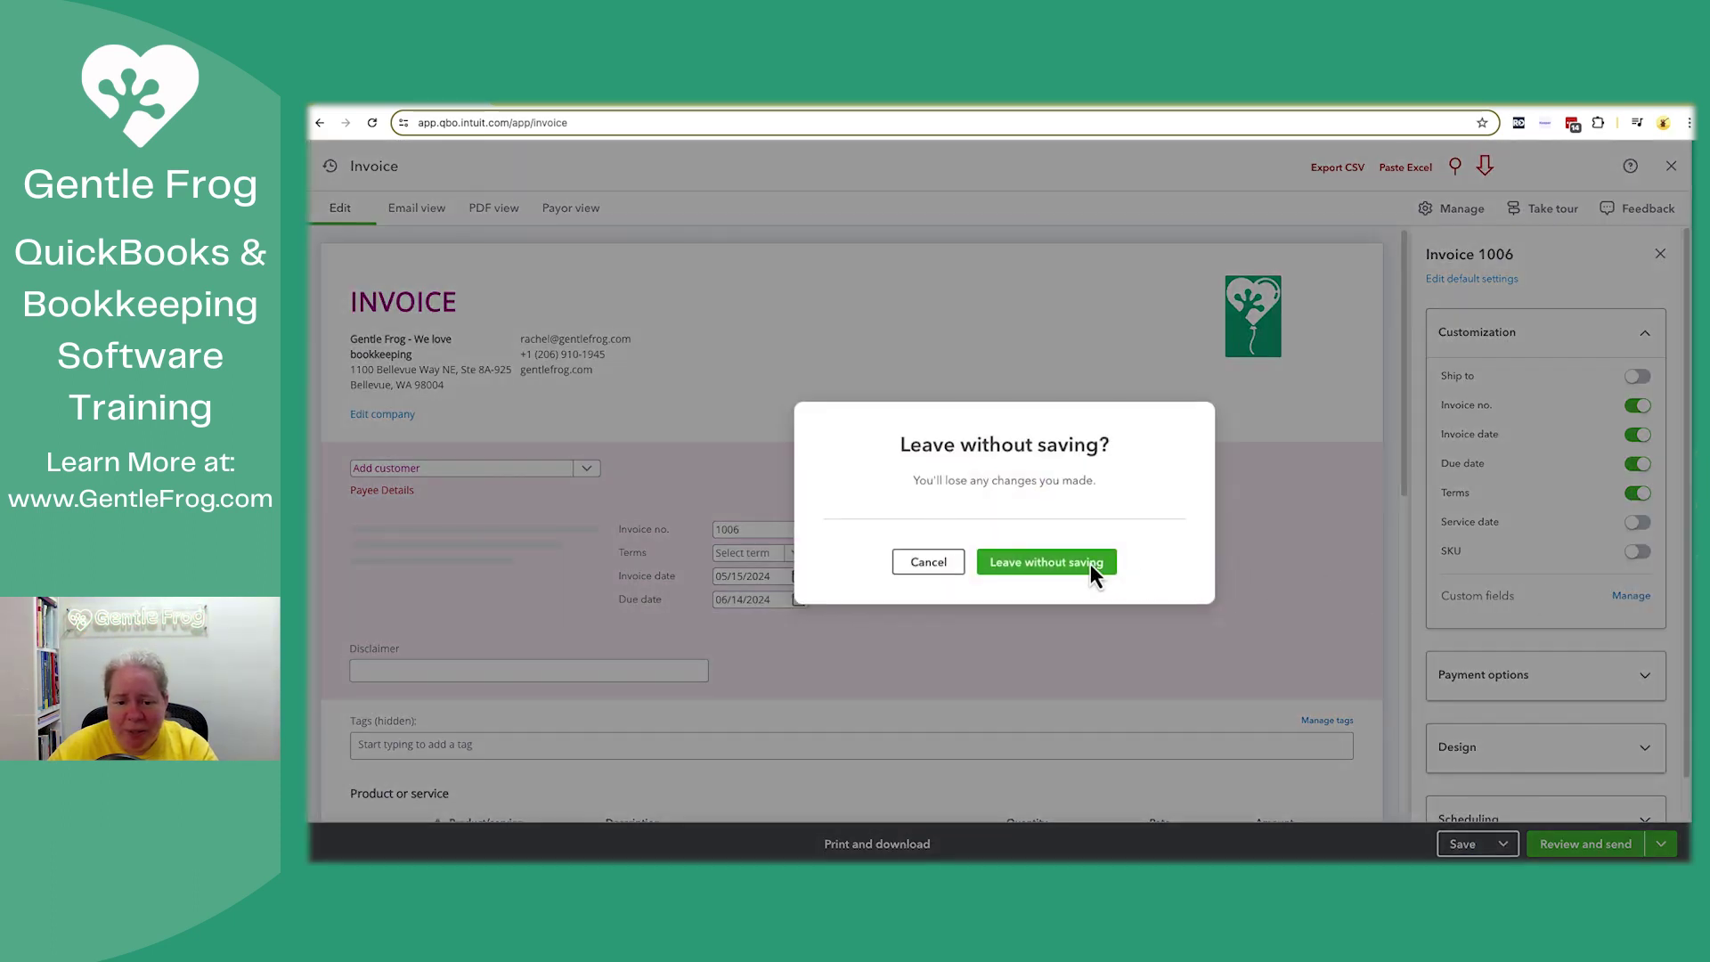
Leave the invoice unsaved and add a 'thing 2' custom field used on all sales forms
left_click(1090, 564)
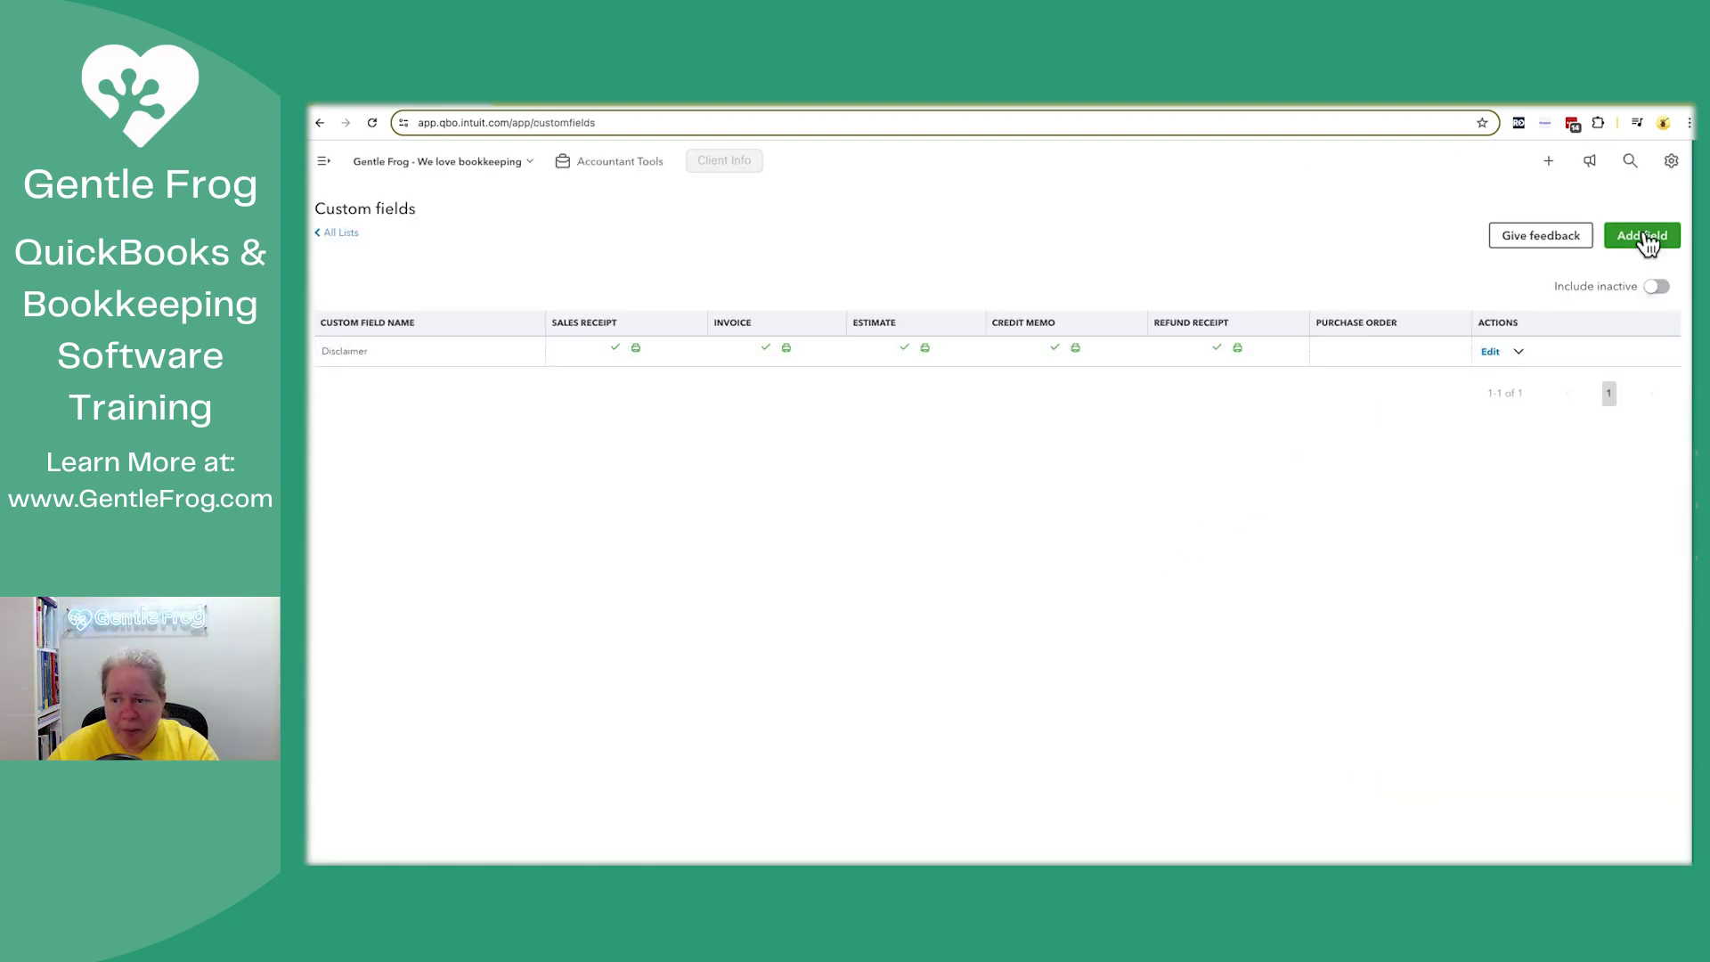
left_click(1646, 235)
left_click(1082, 251)
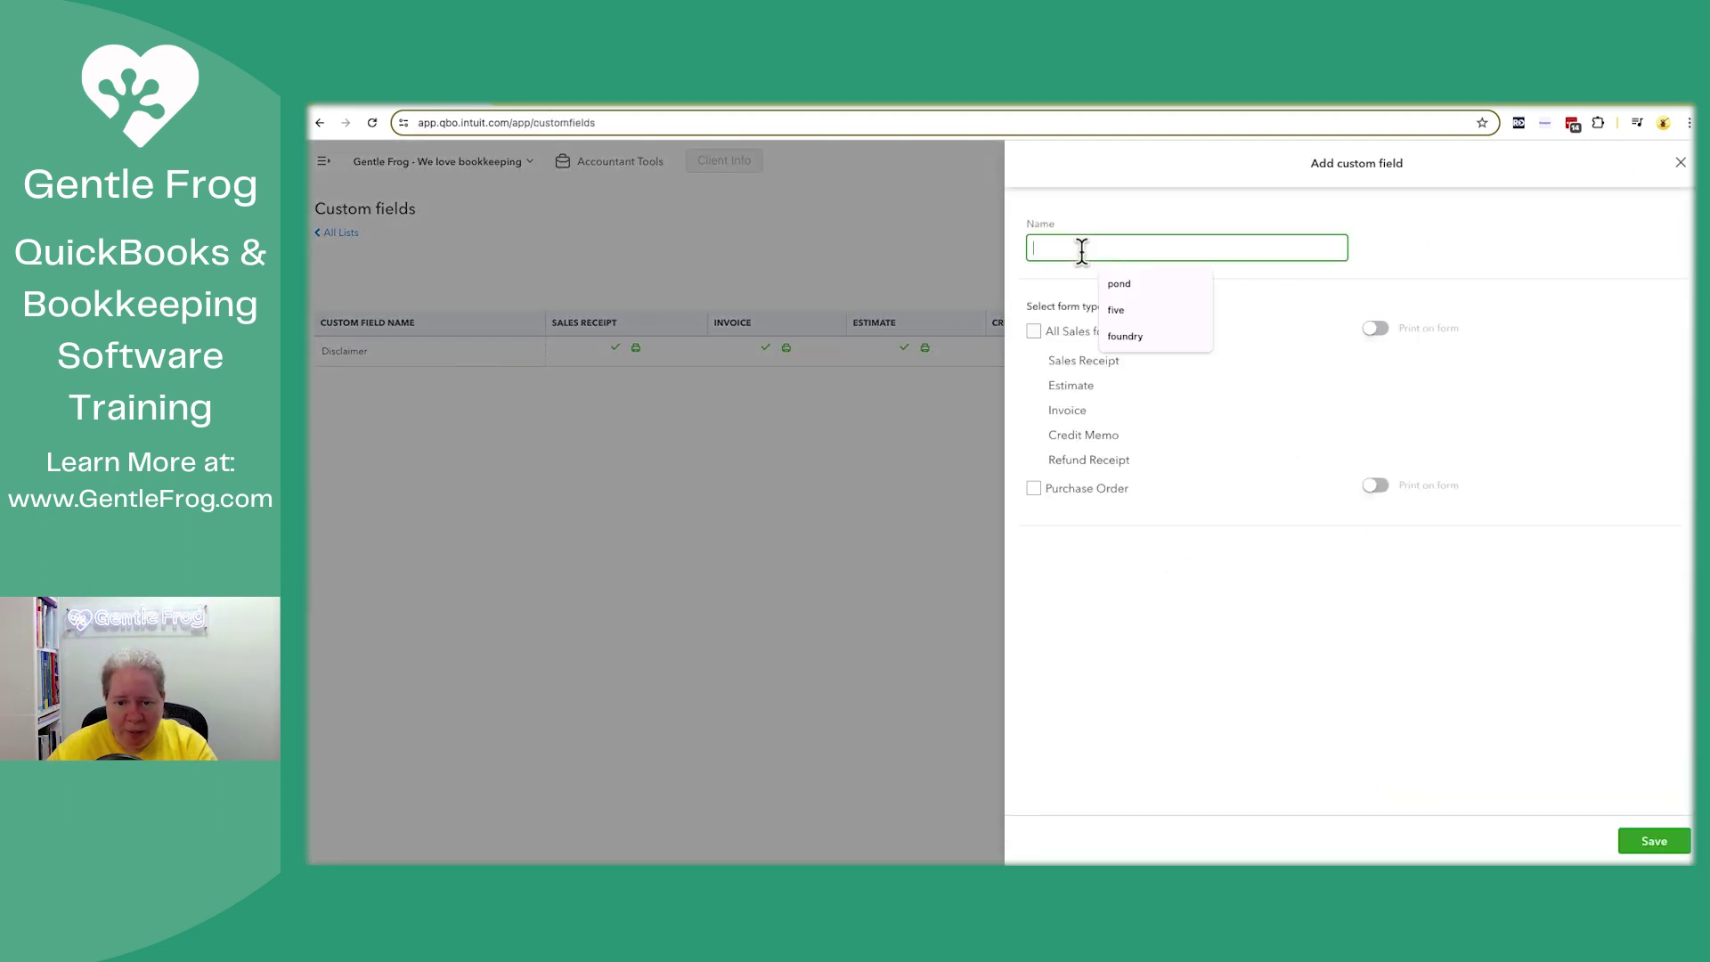
type("thing 2")
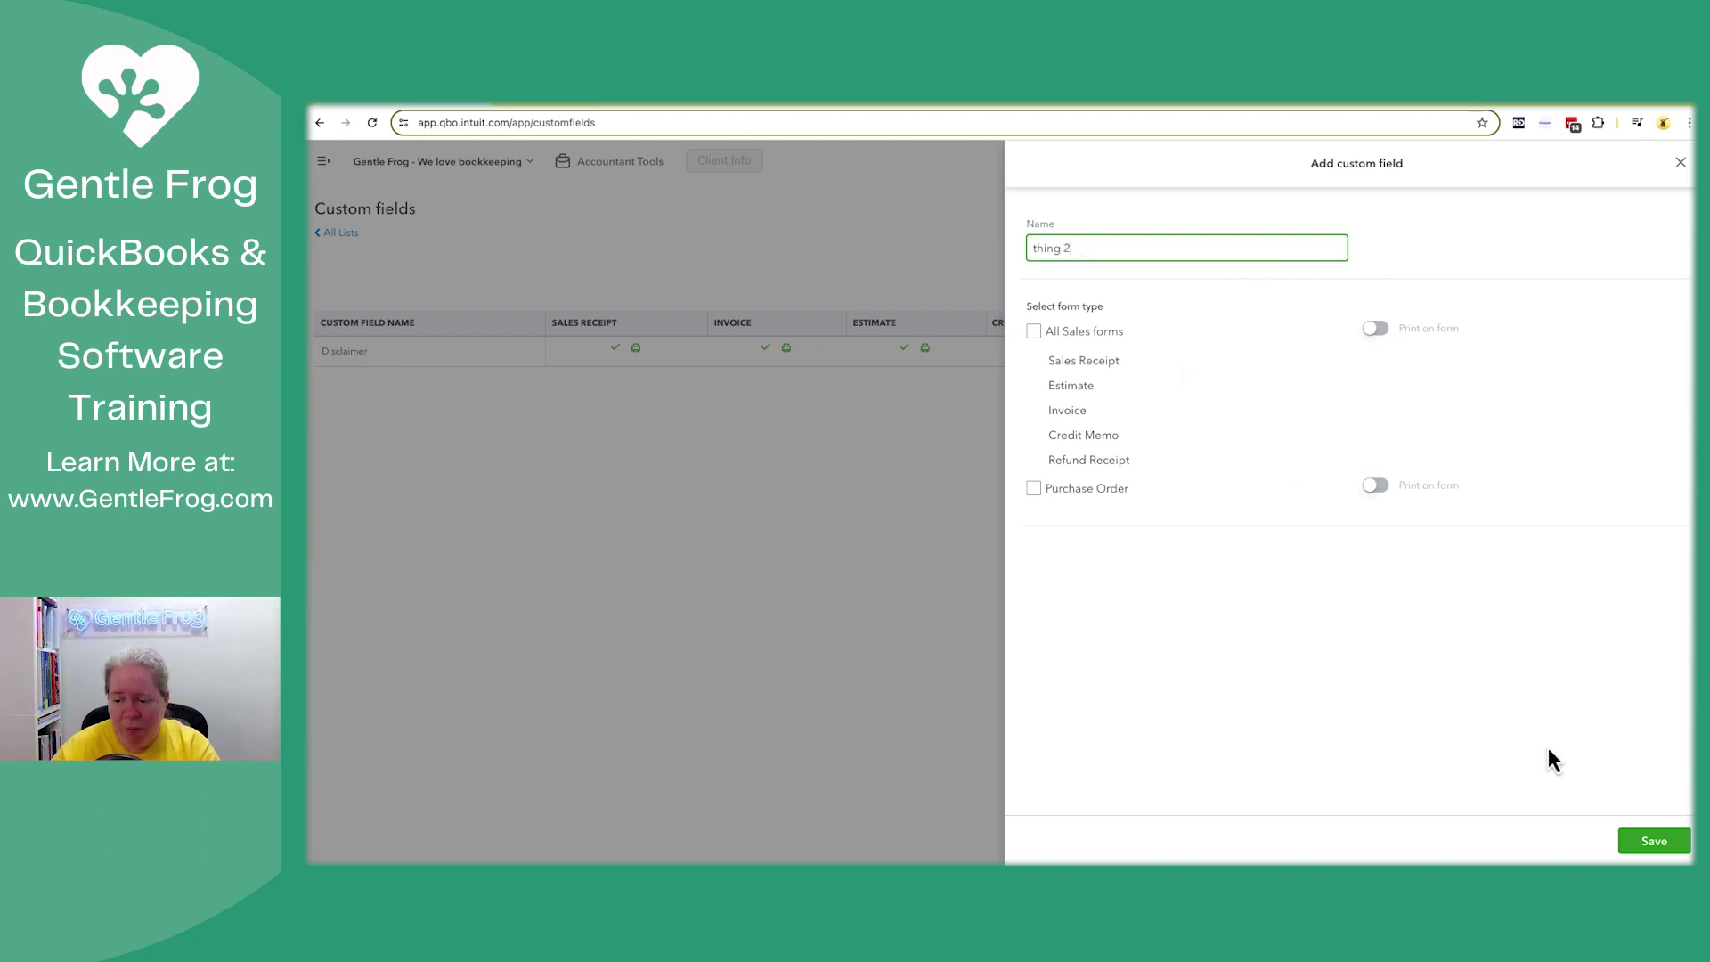
left_click(1647, 846)
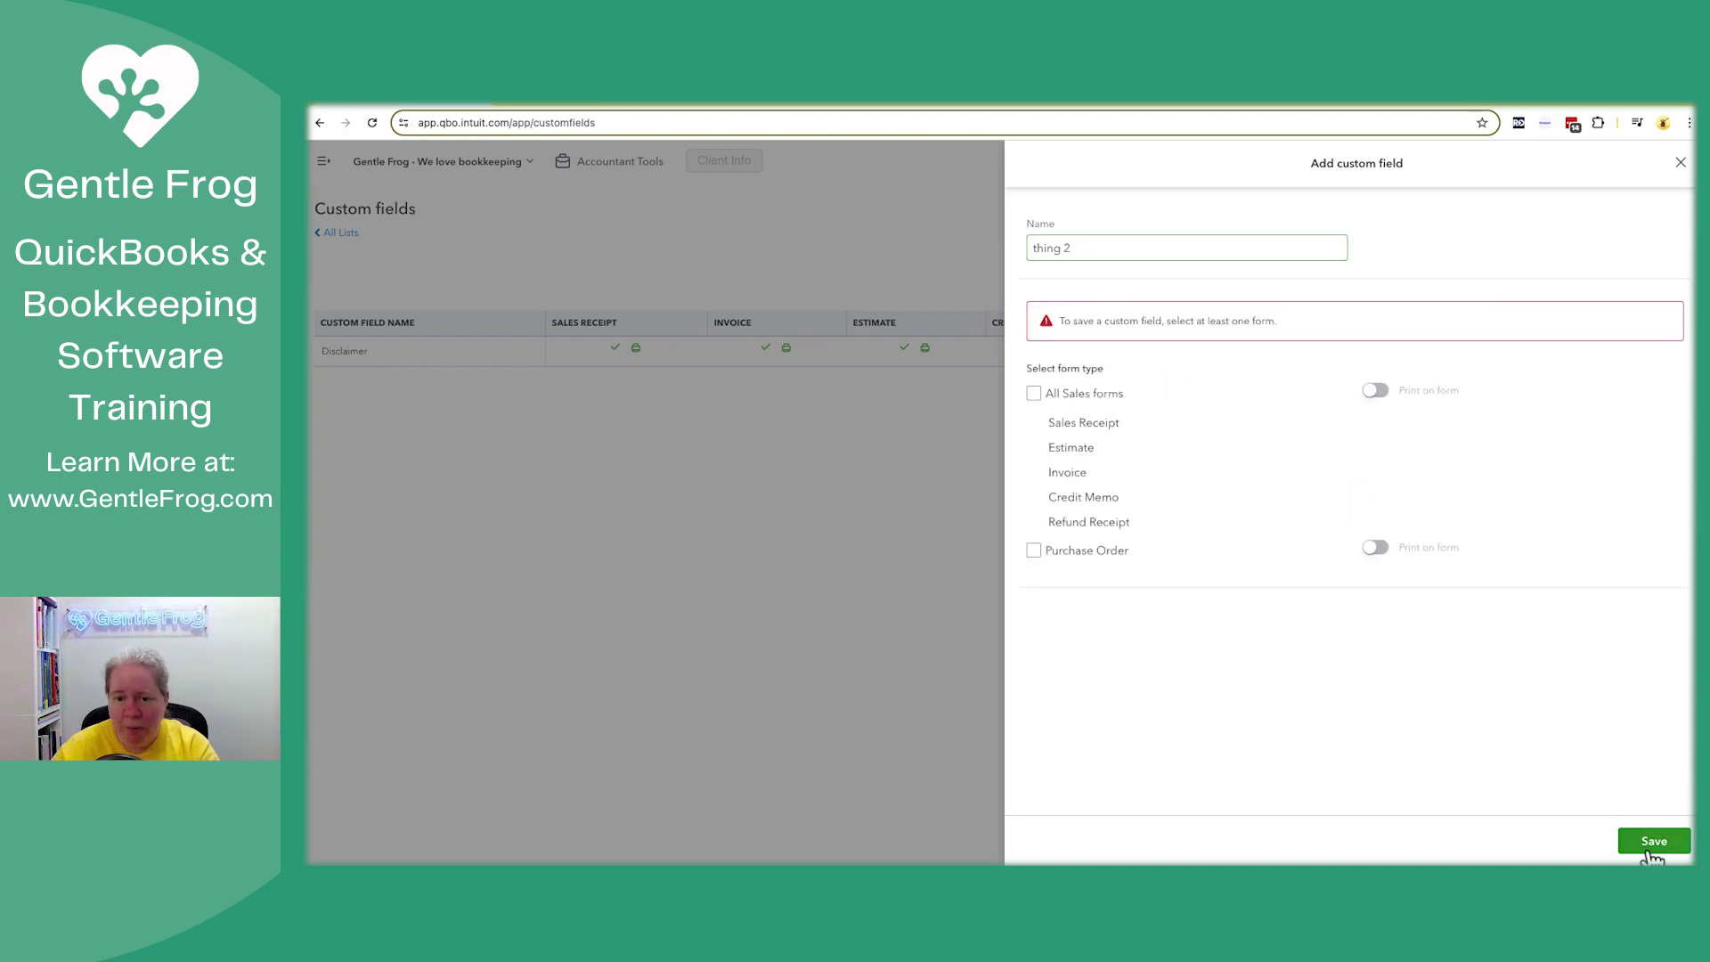
left_click(1034, 393)
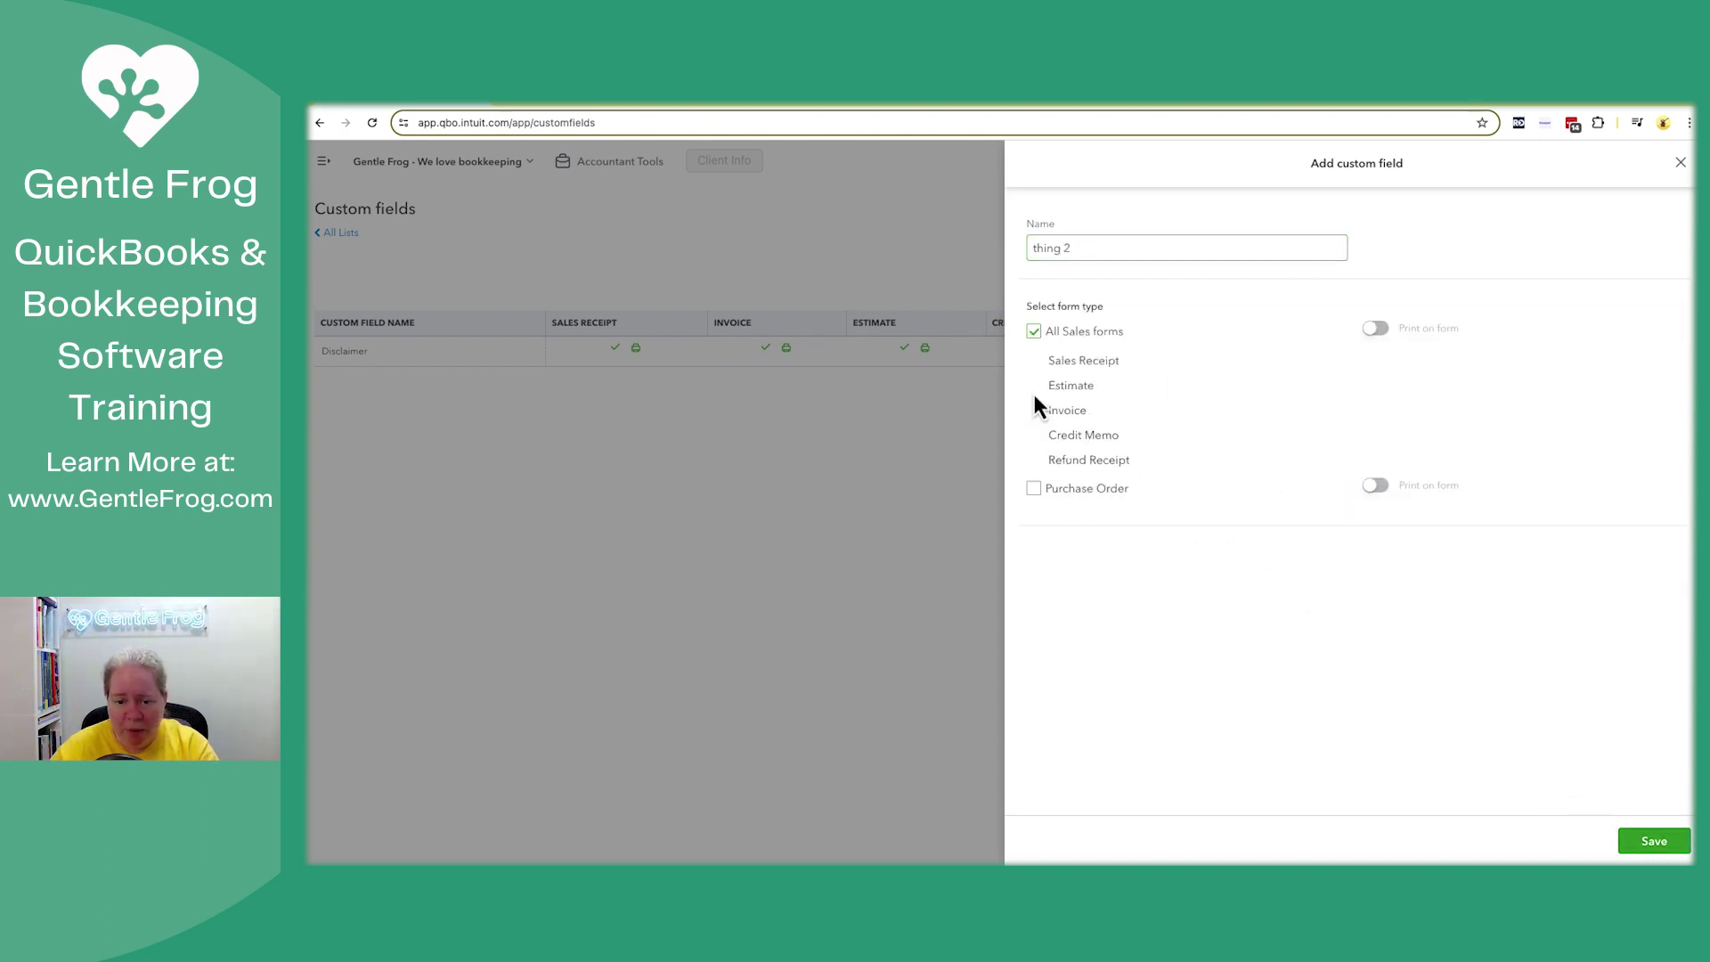
left_click(1664, 846)
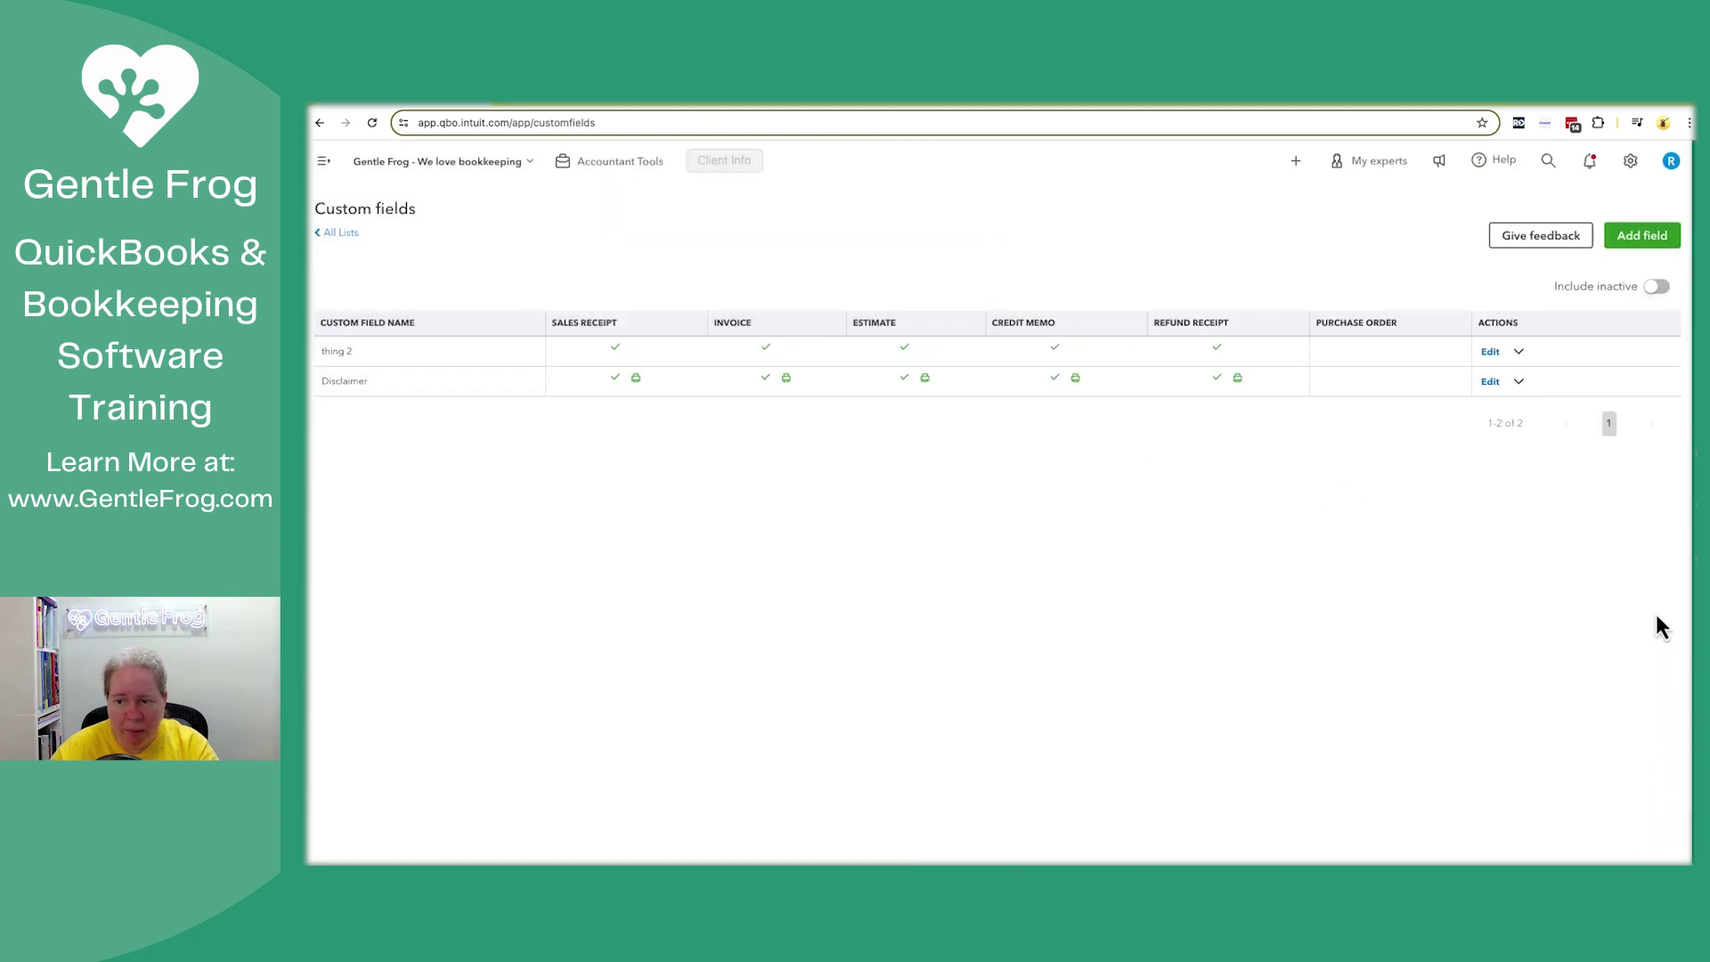
Add a 'thing 3' custom field for all sales forms, then confirm a fourth field is blocked
left_click(1643, 243)
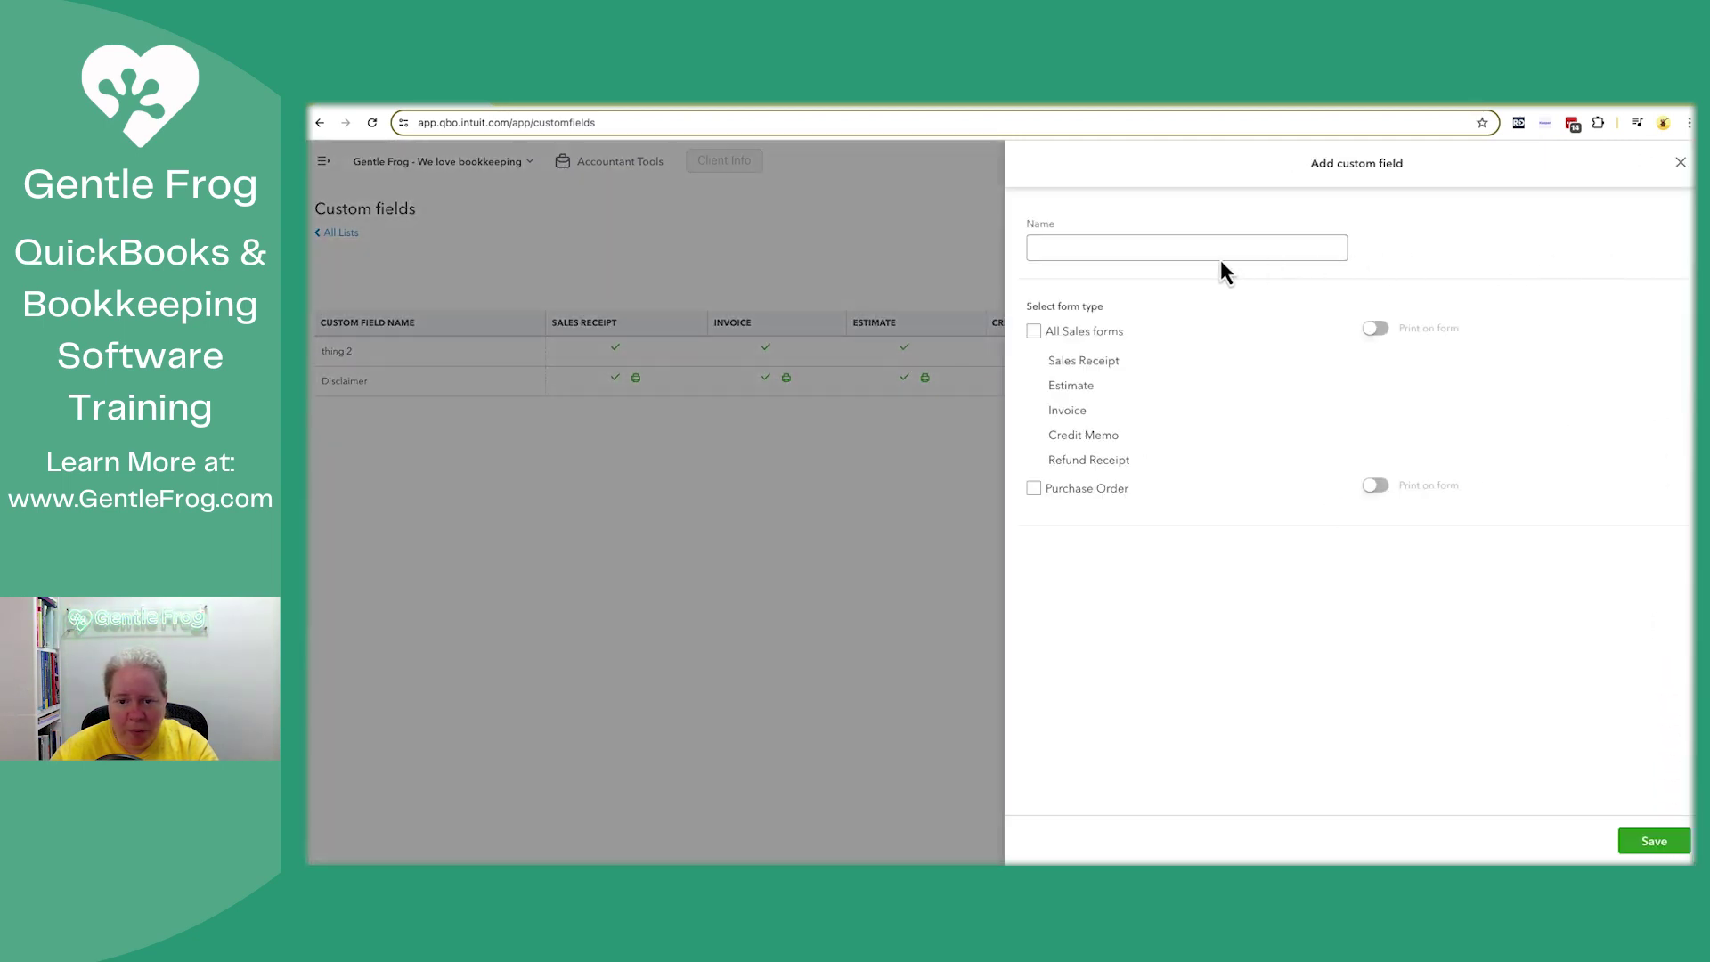
left_click(1219, 256)
type("thing 2")
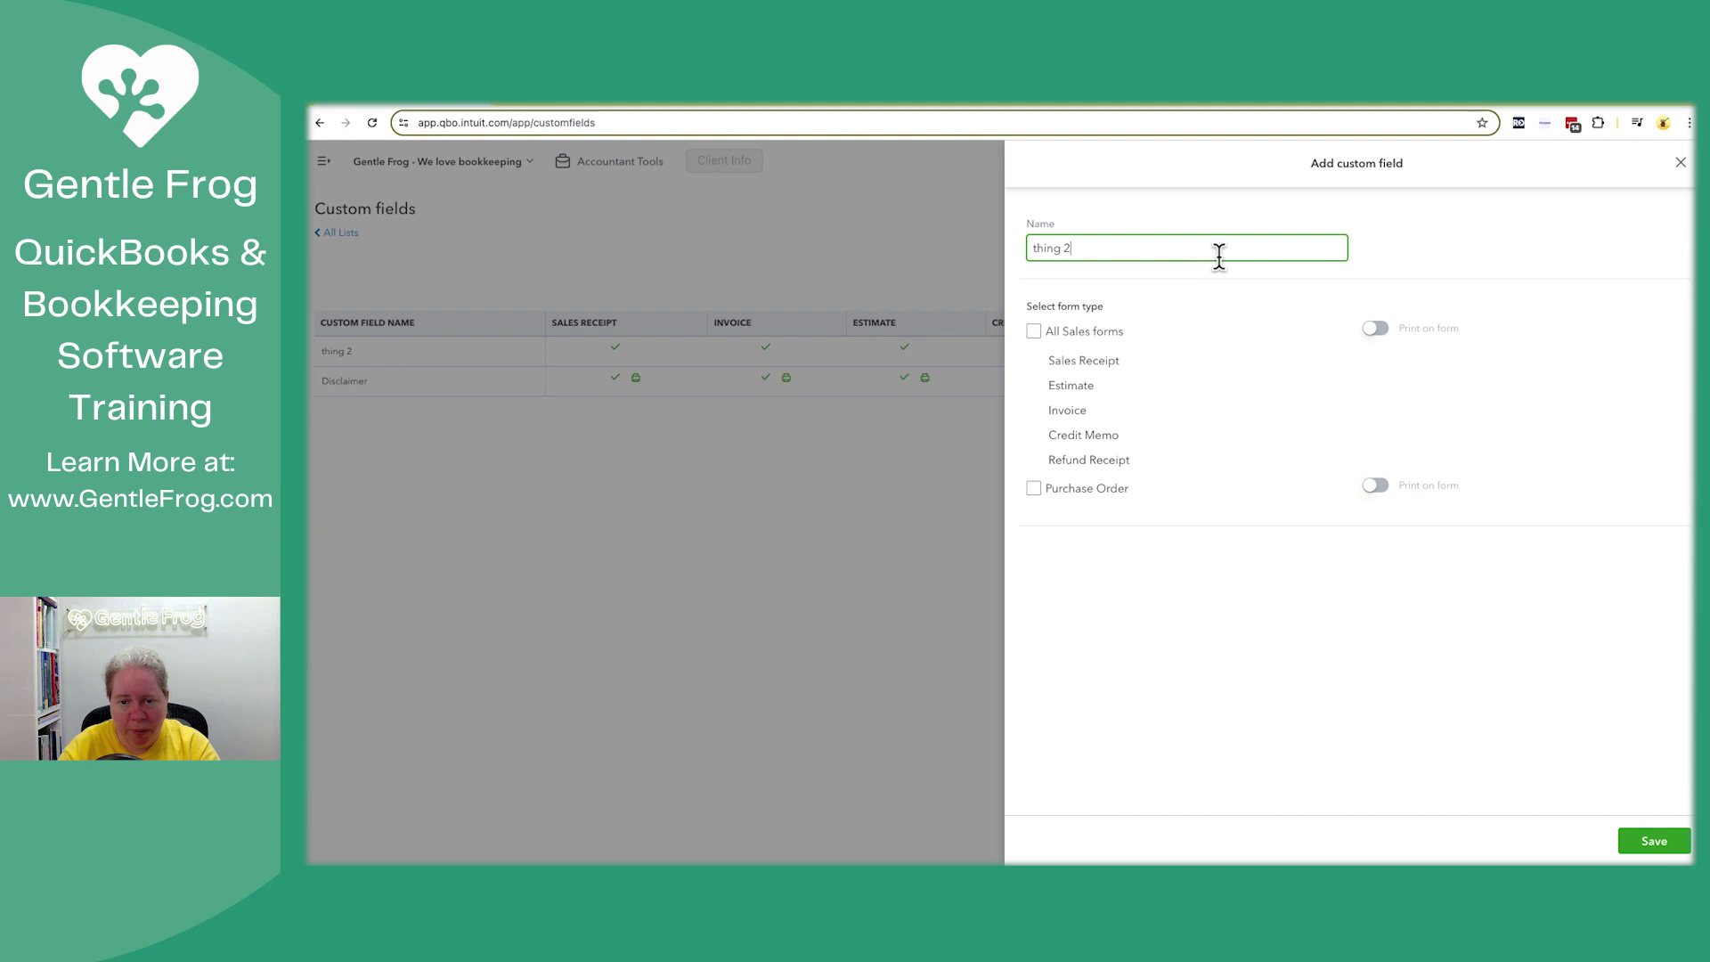
left_click(1033, 331)
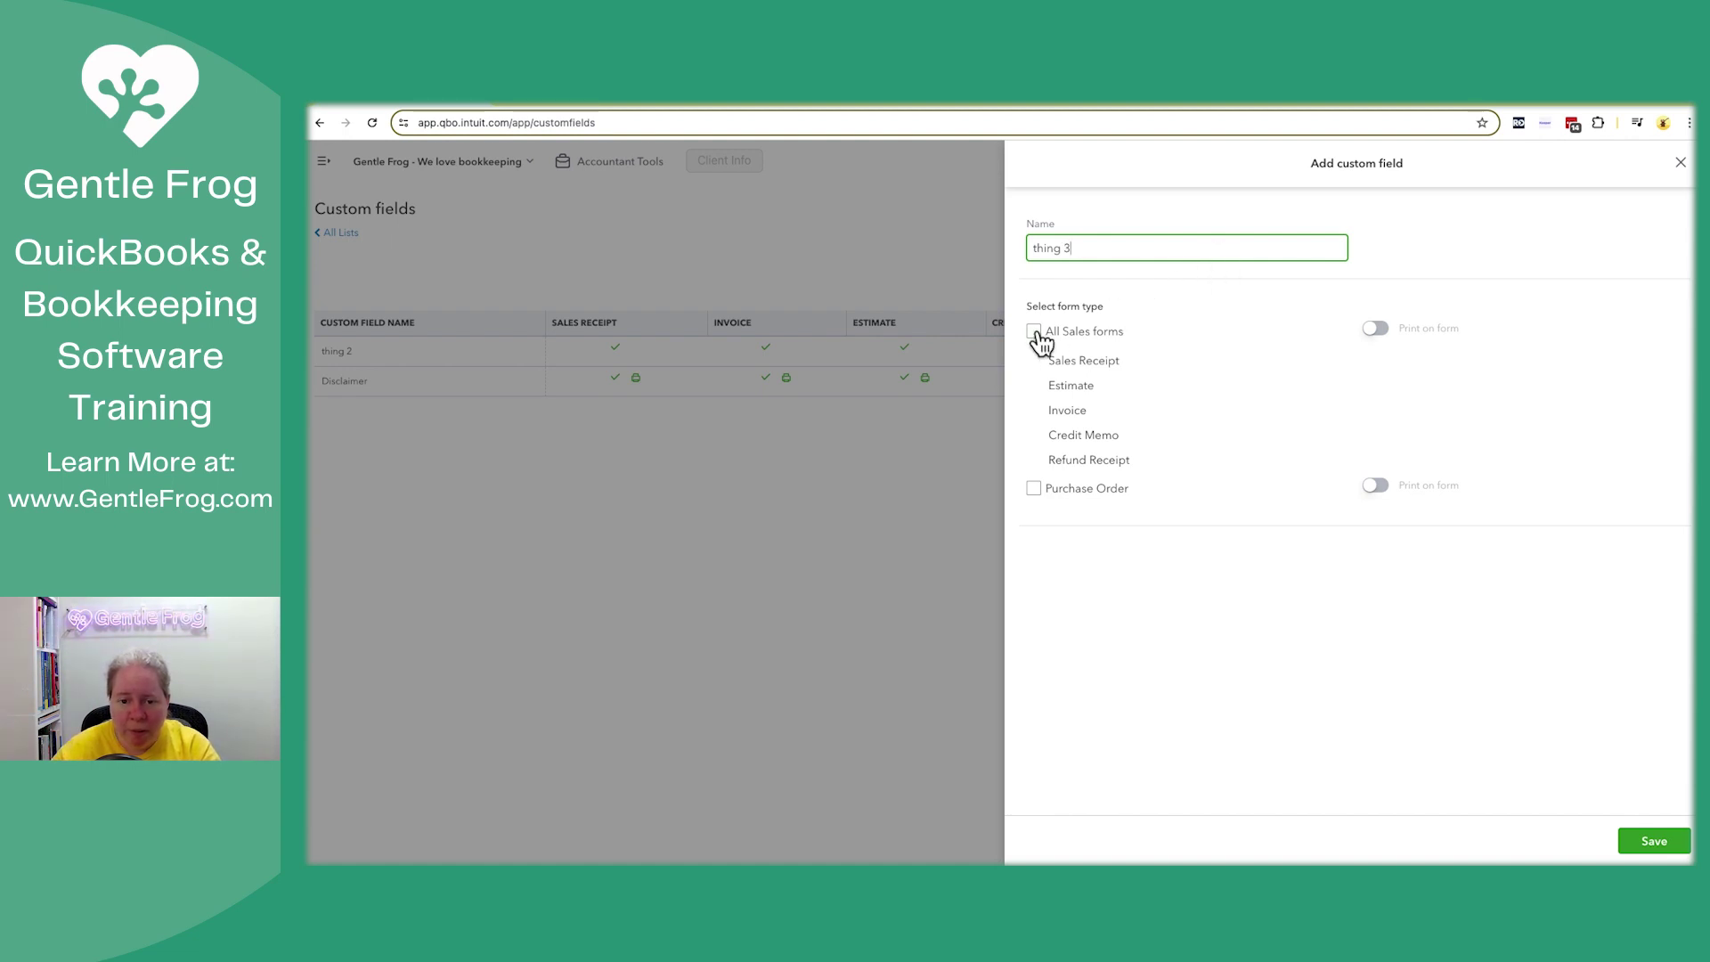
left_click(1658, 843)
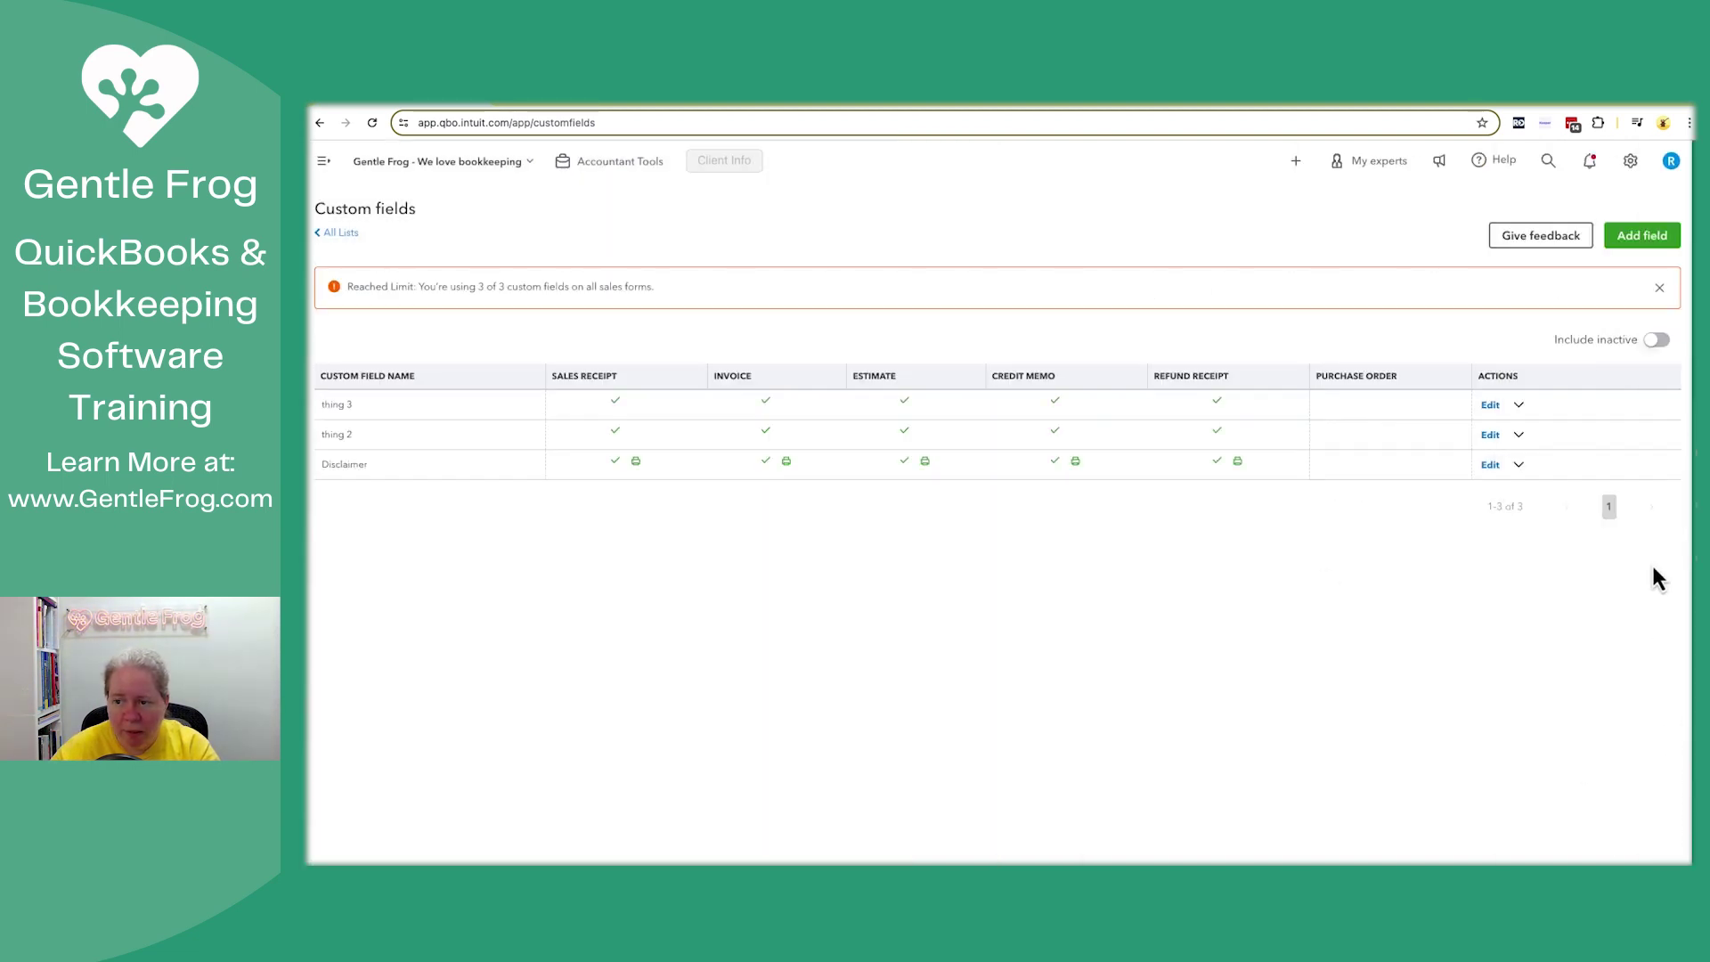
left_click(1641, 246)
left_click(859, 618)
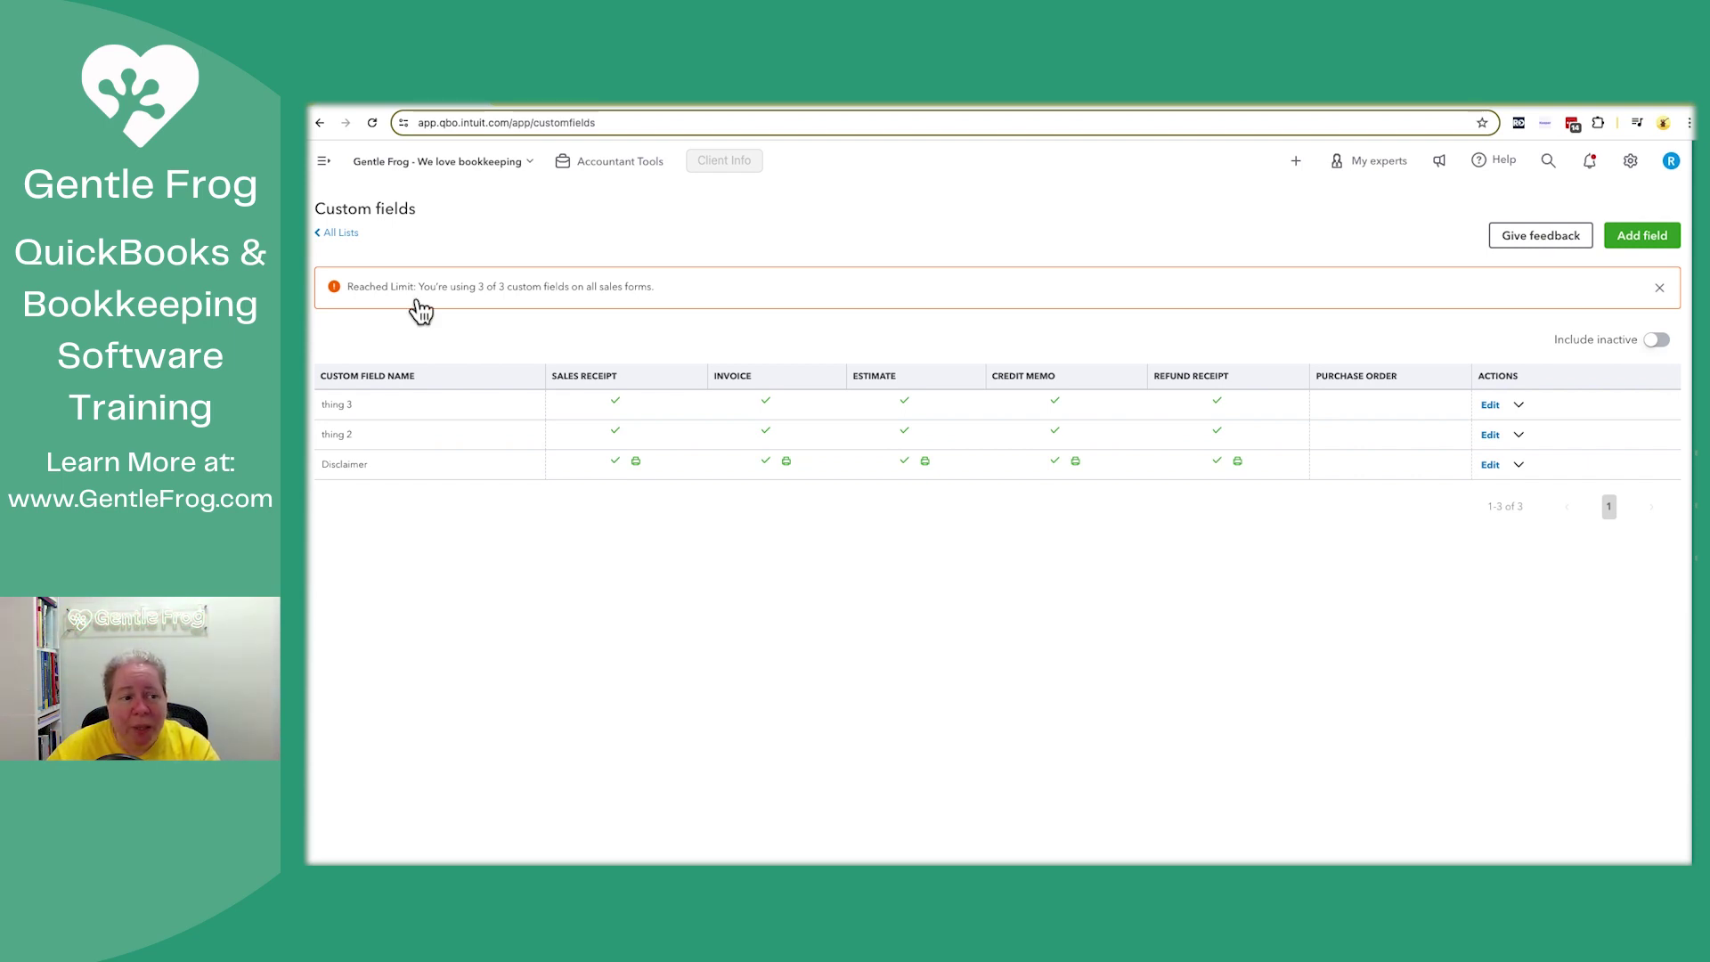
left_click(330, 174)
left_click(381, 201)
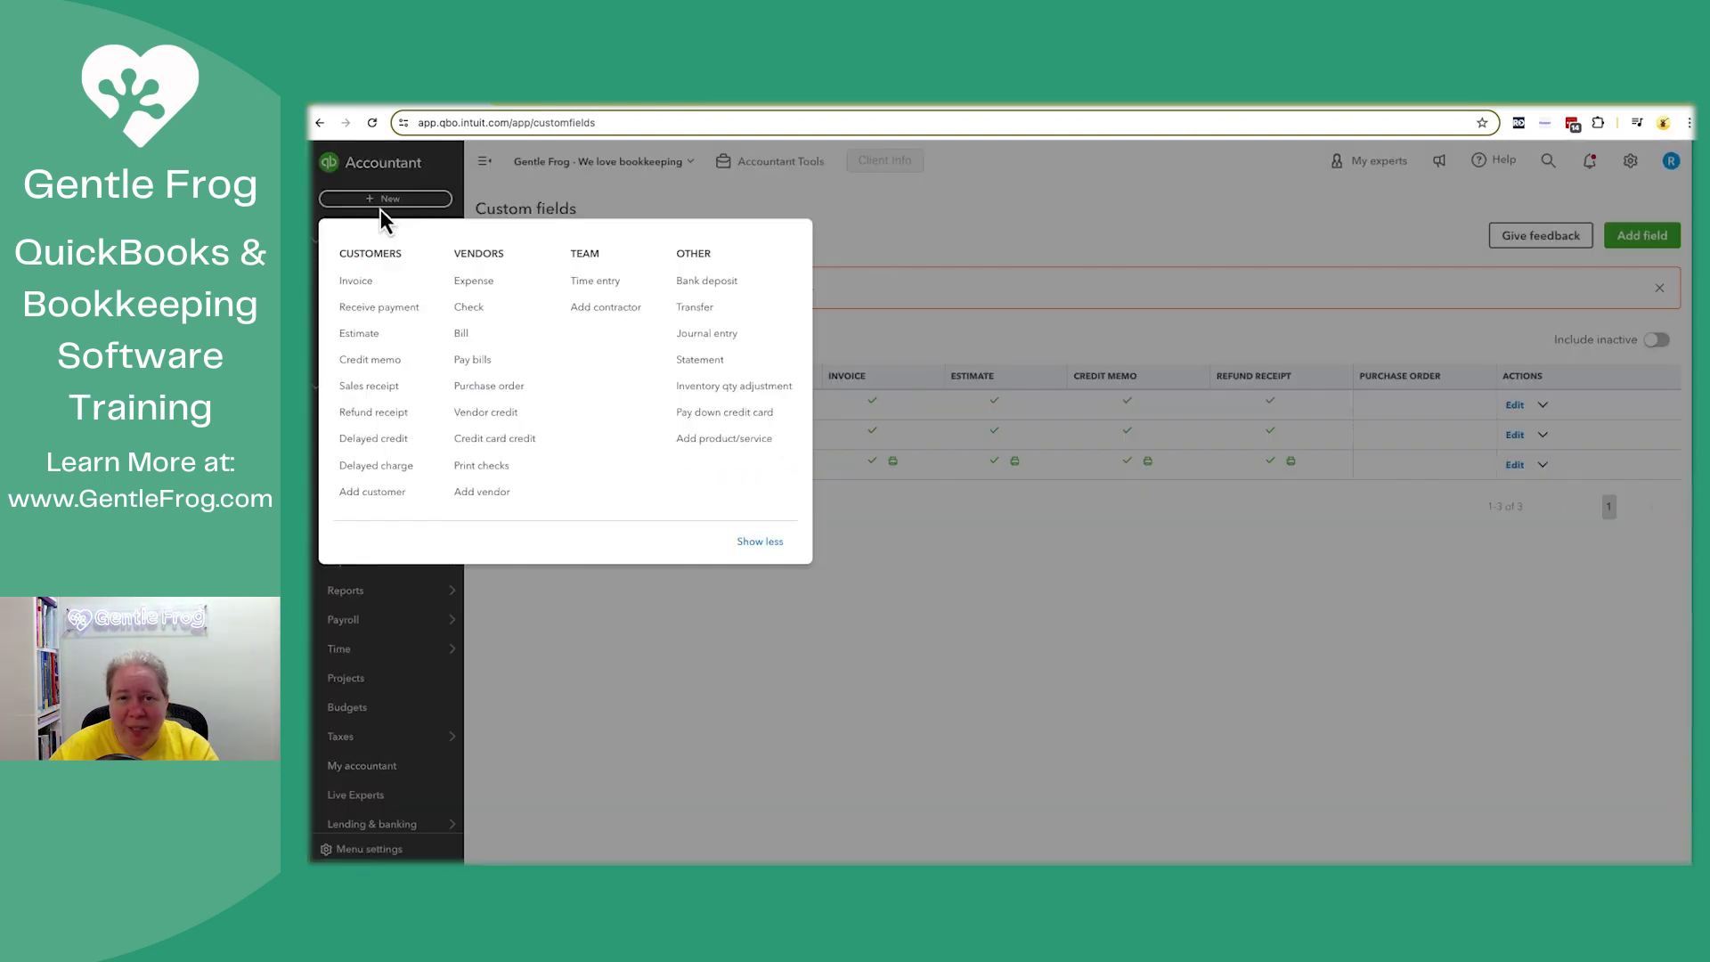
left_click(381, 284)
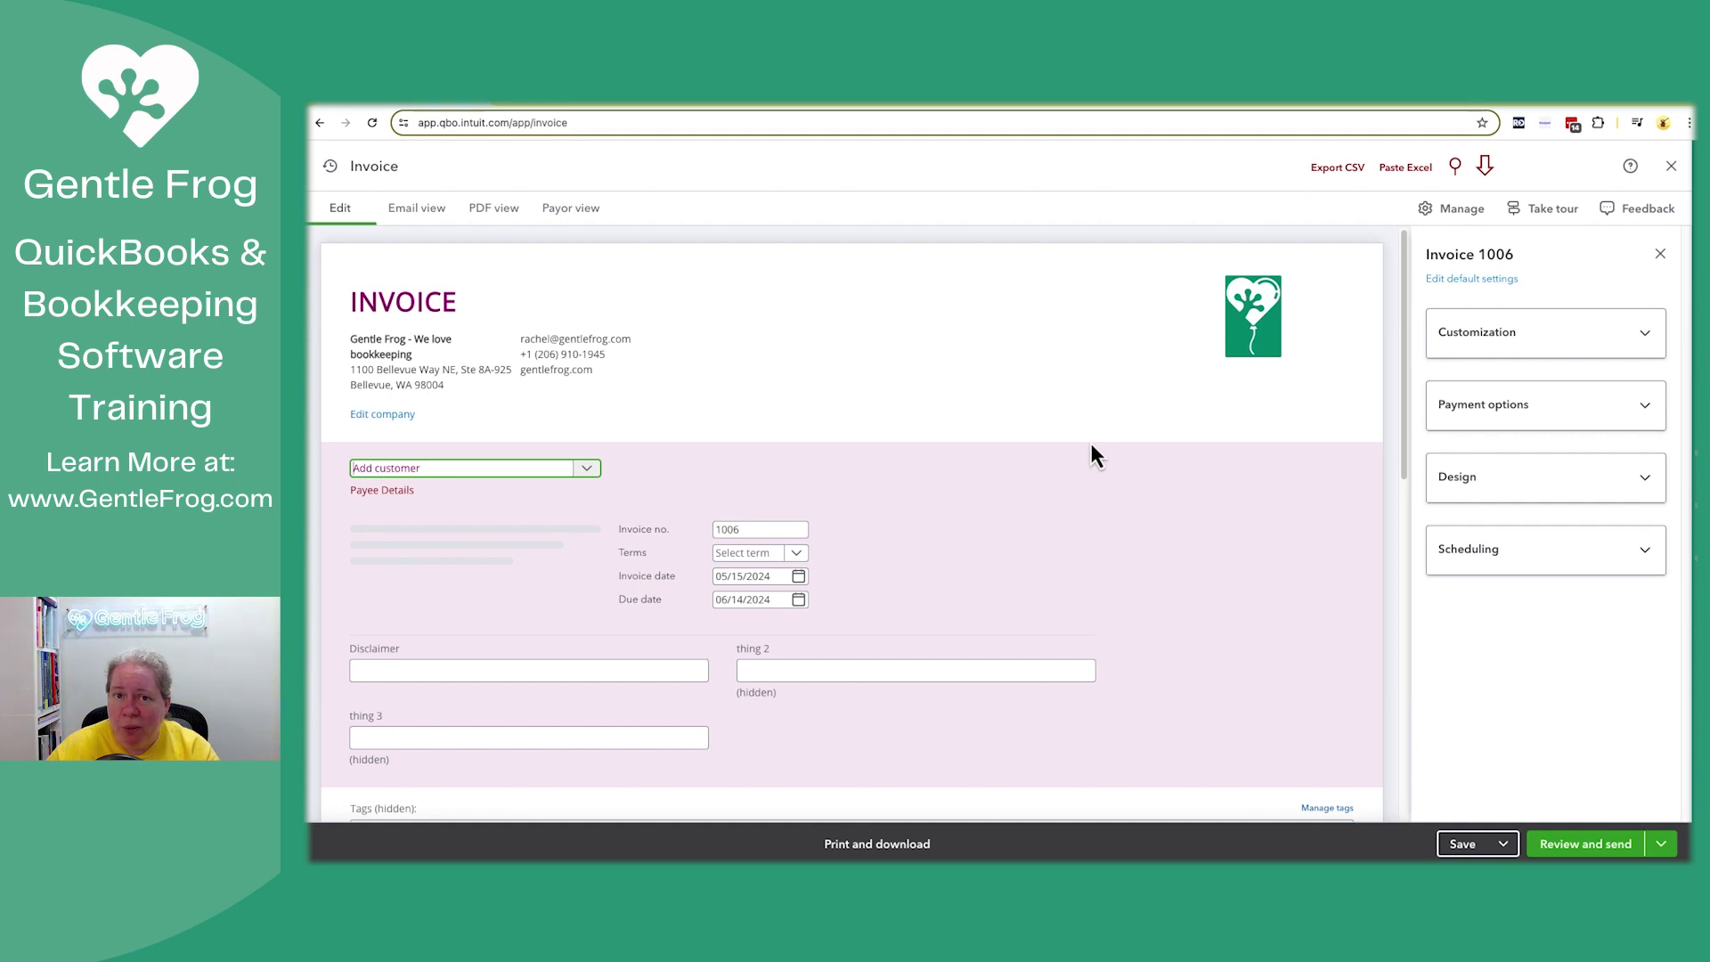
scroll(1091, 446, "down", 1)
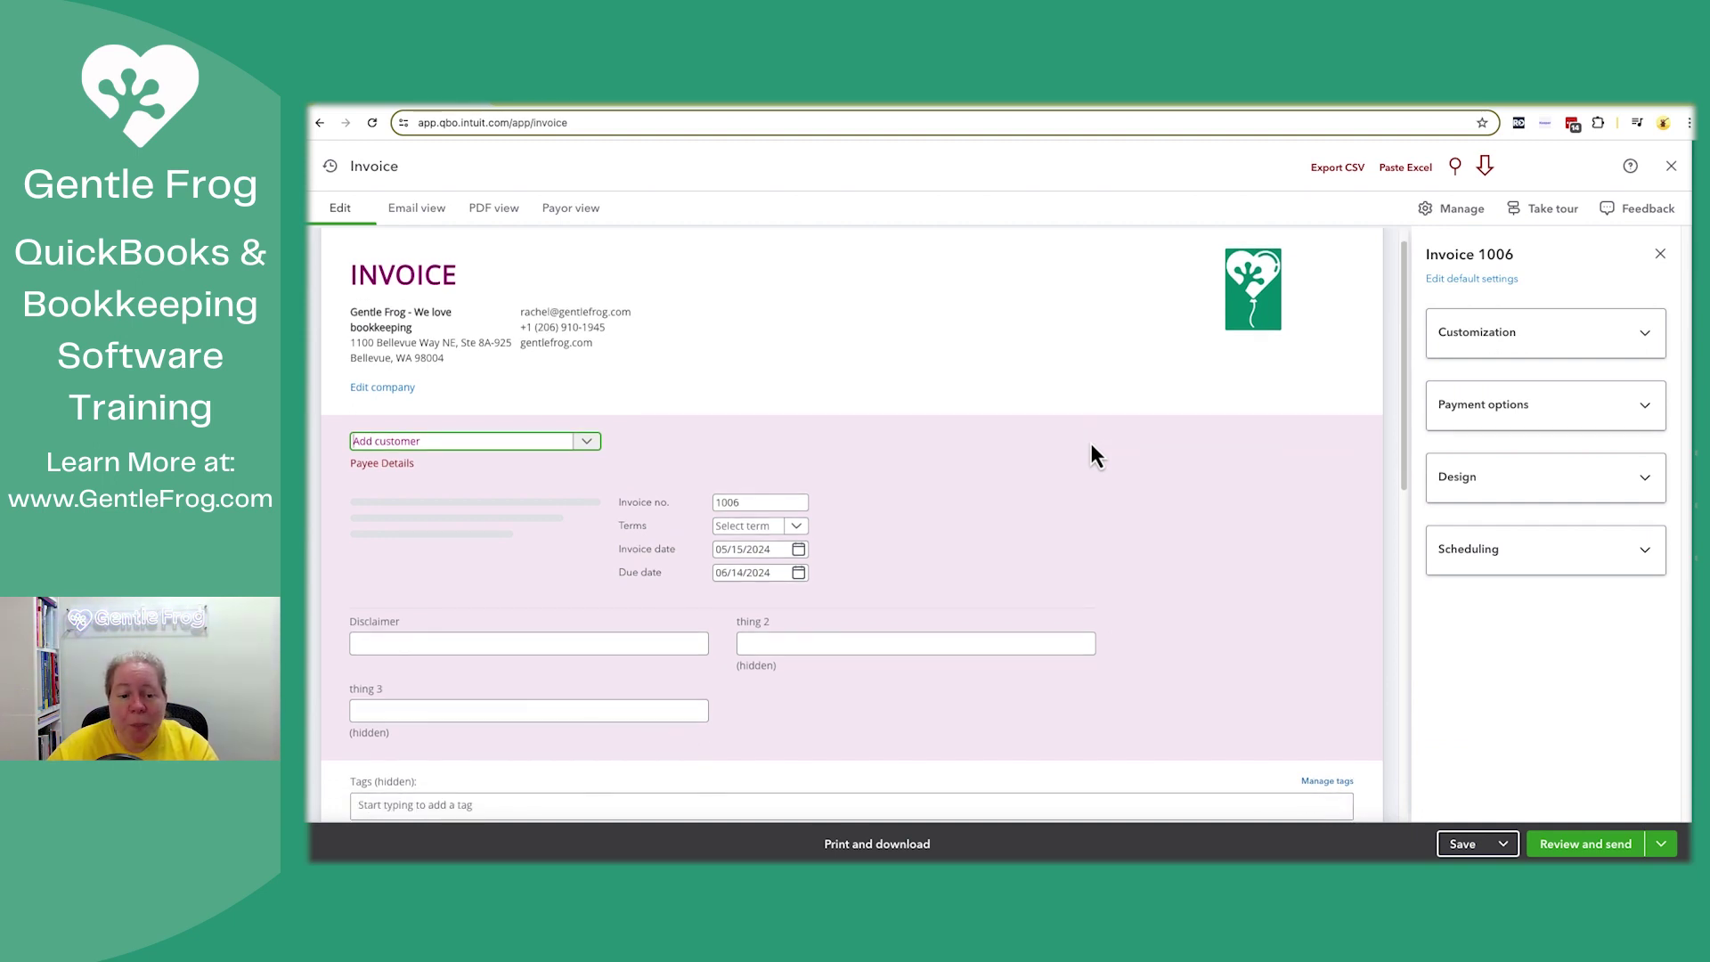
scroll(1091, 446, "down", 1)
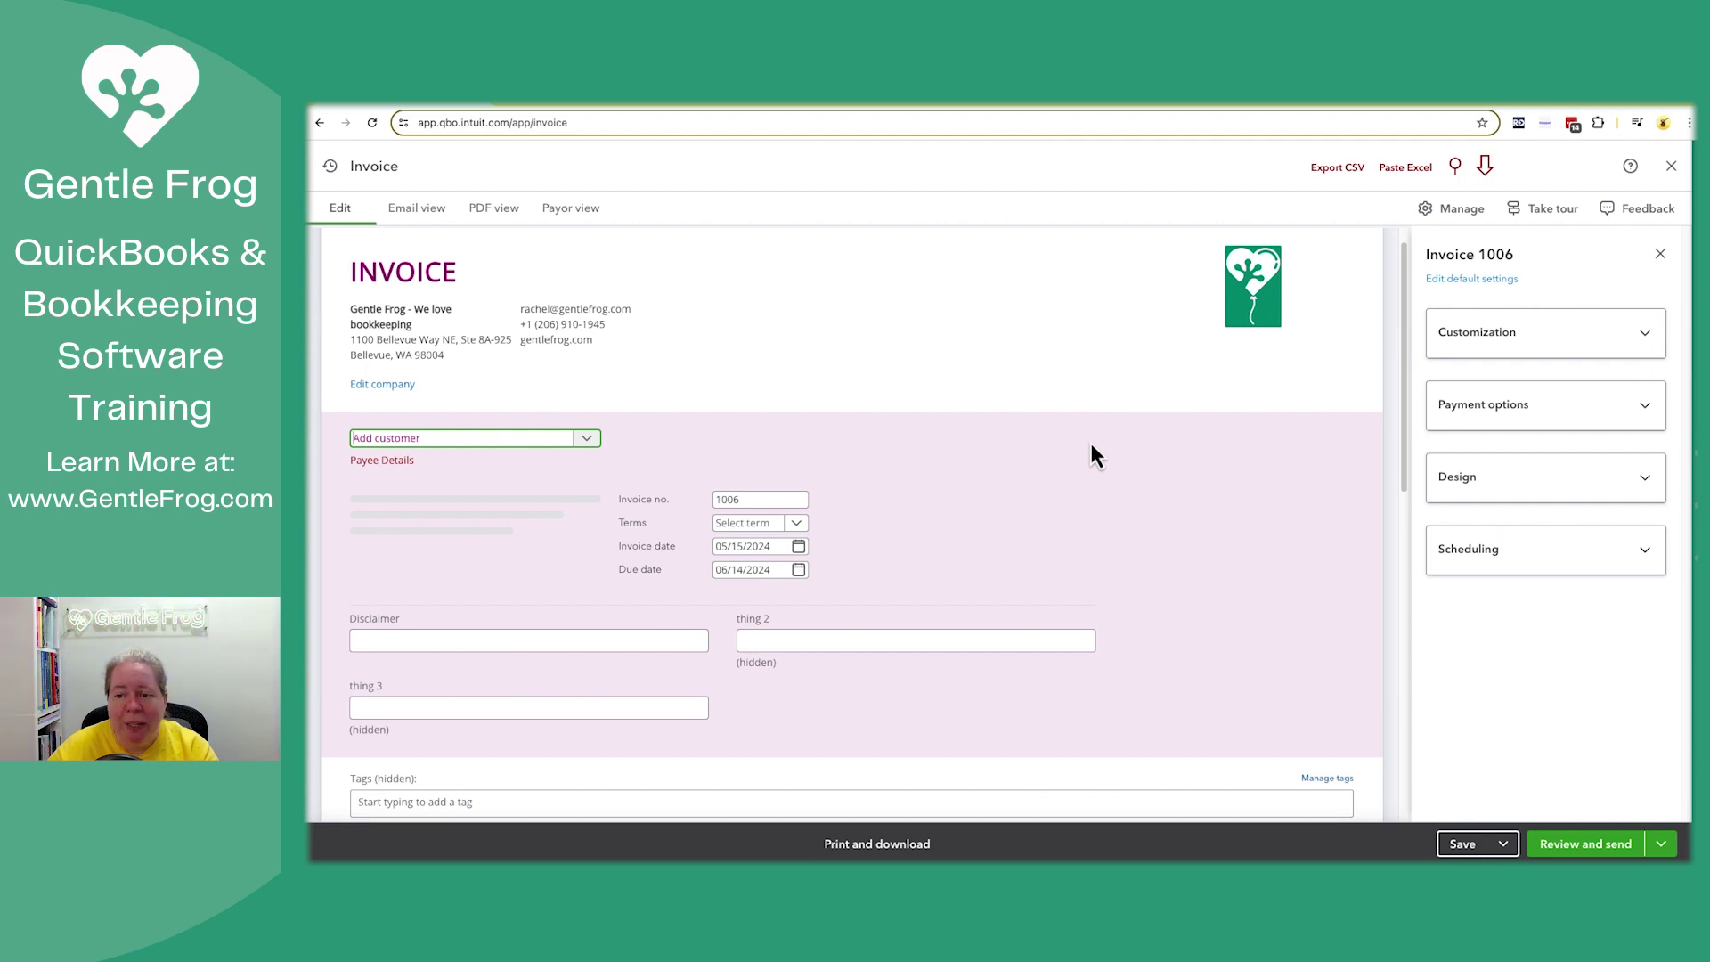
left_click(493, 208)
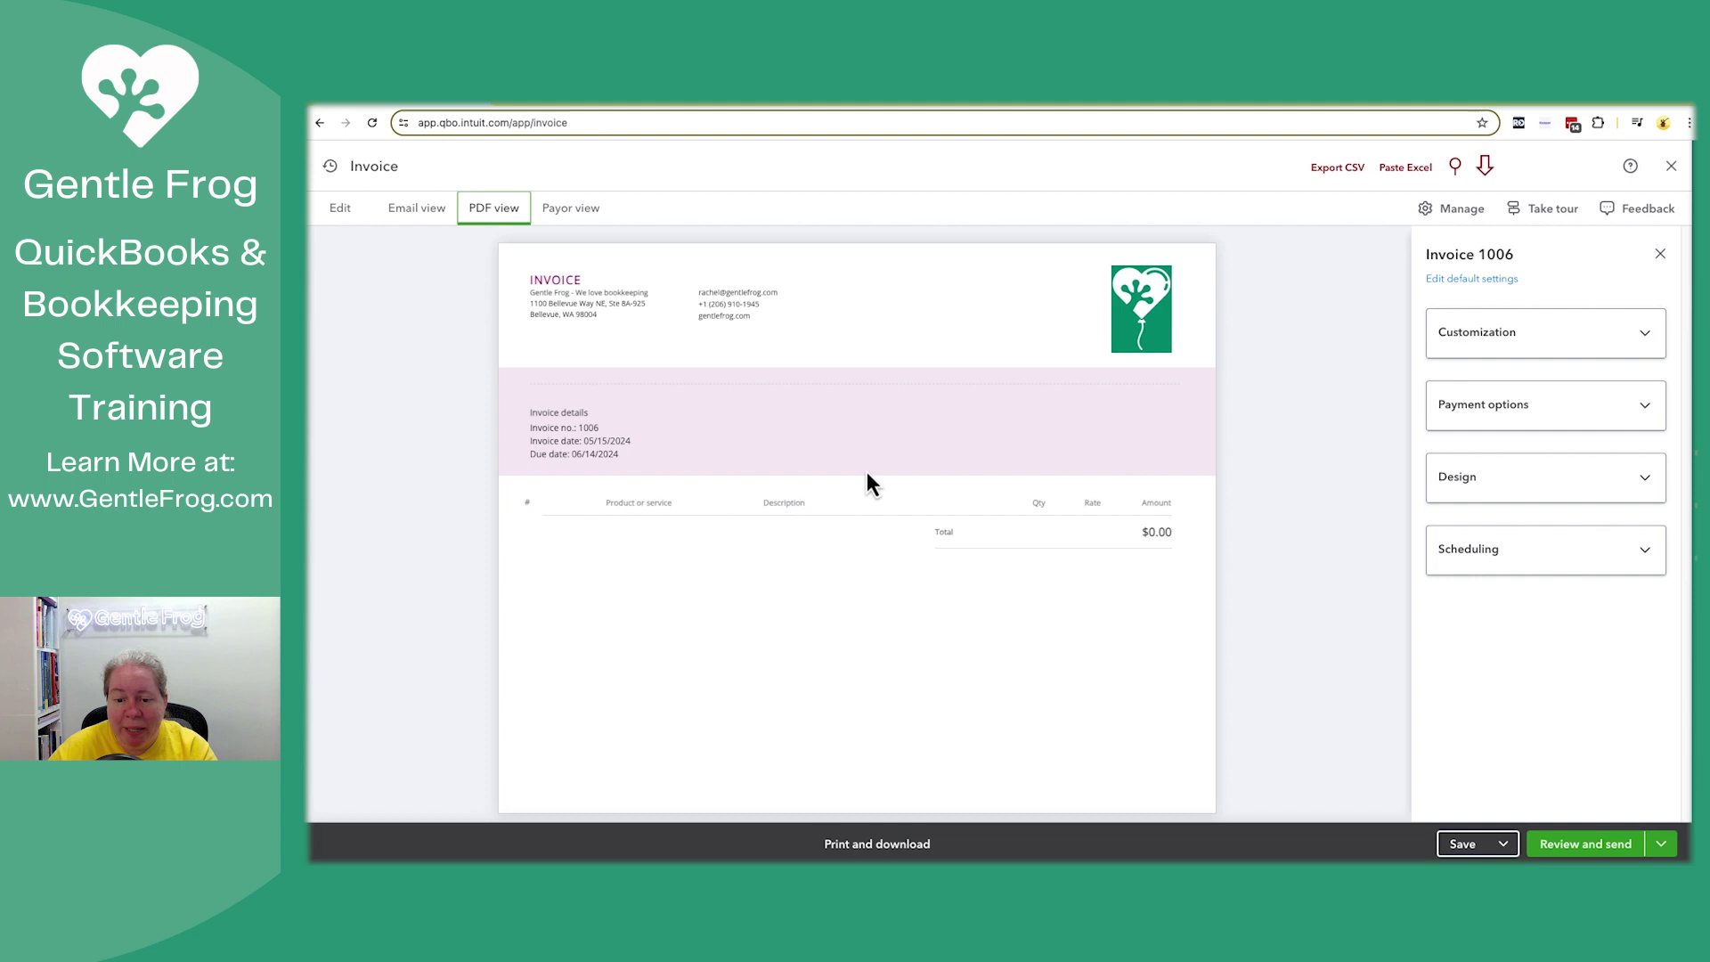
left_click(1669, 167)
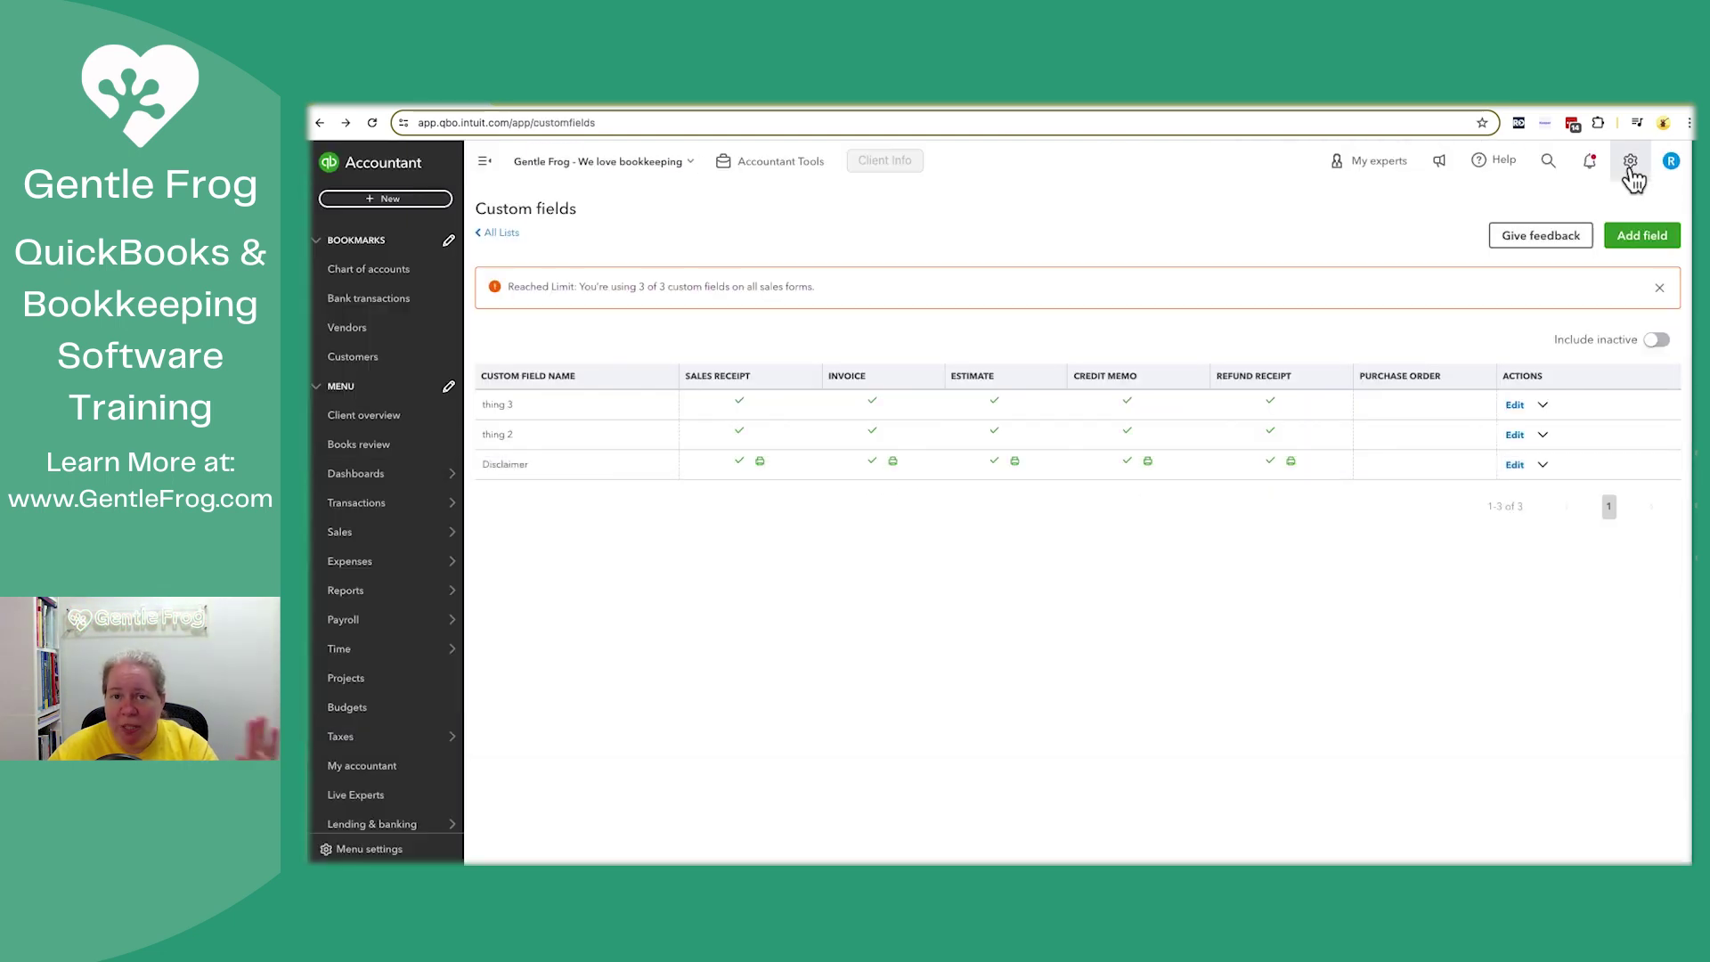
From the gear menu's Custom form styles list, create a new invoice style
left_click(1631, 167)
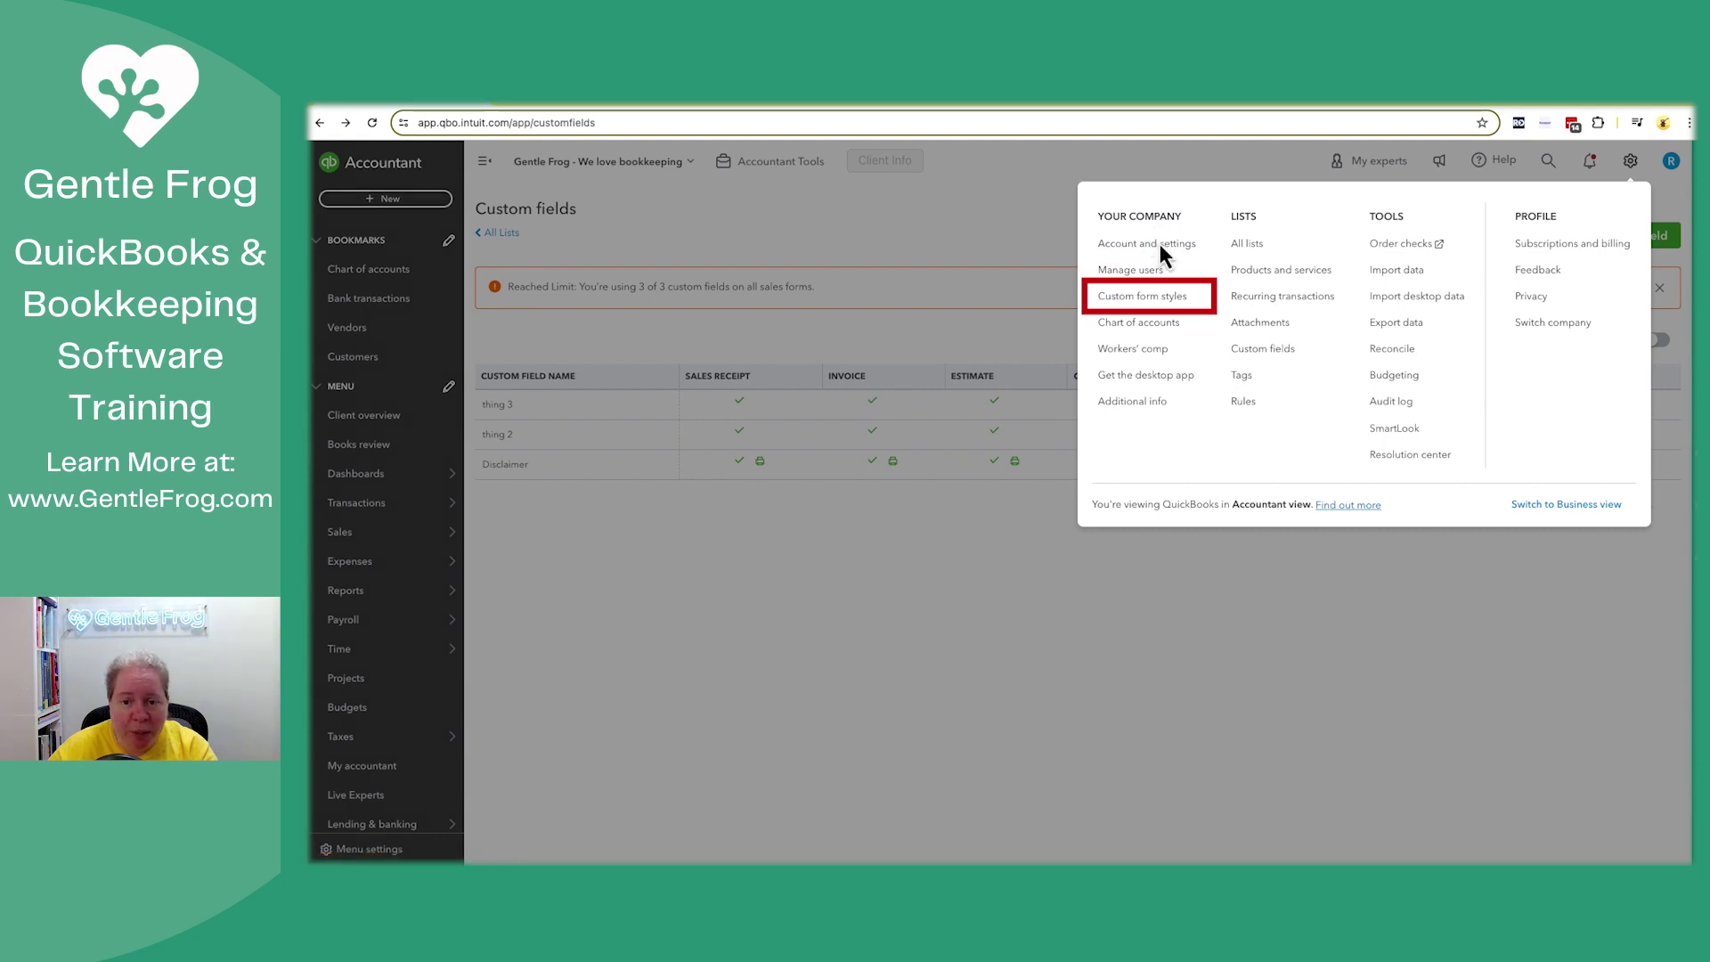
left_click(1150, 297)
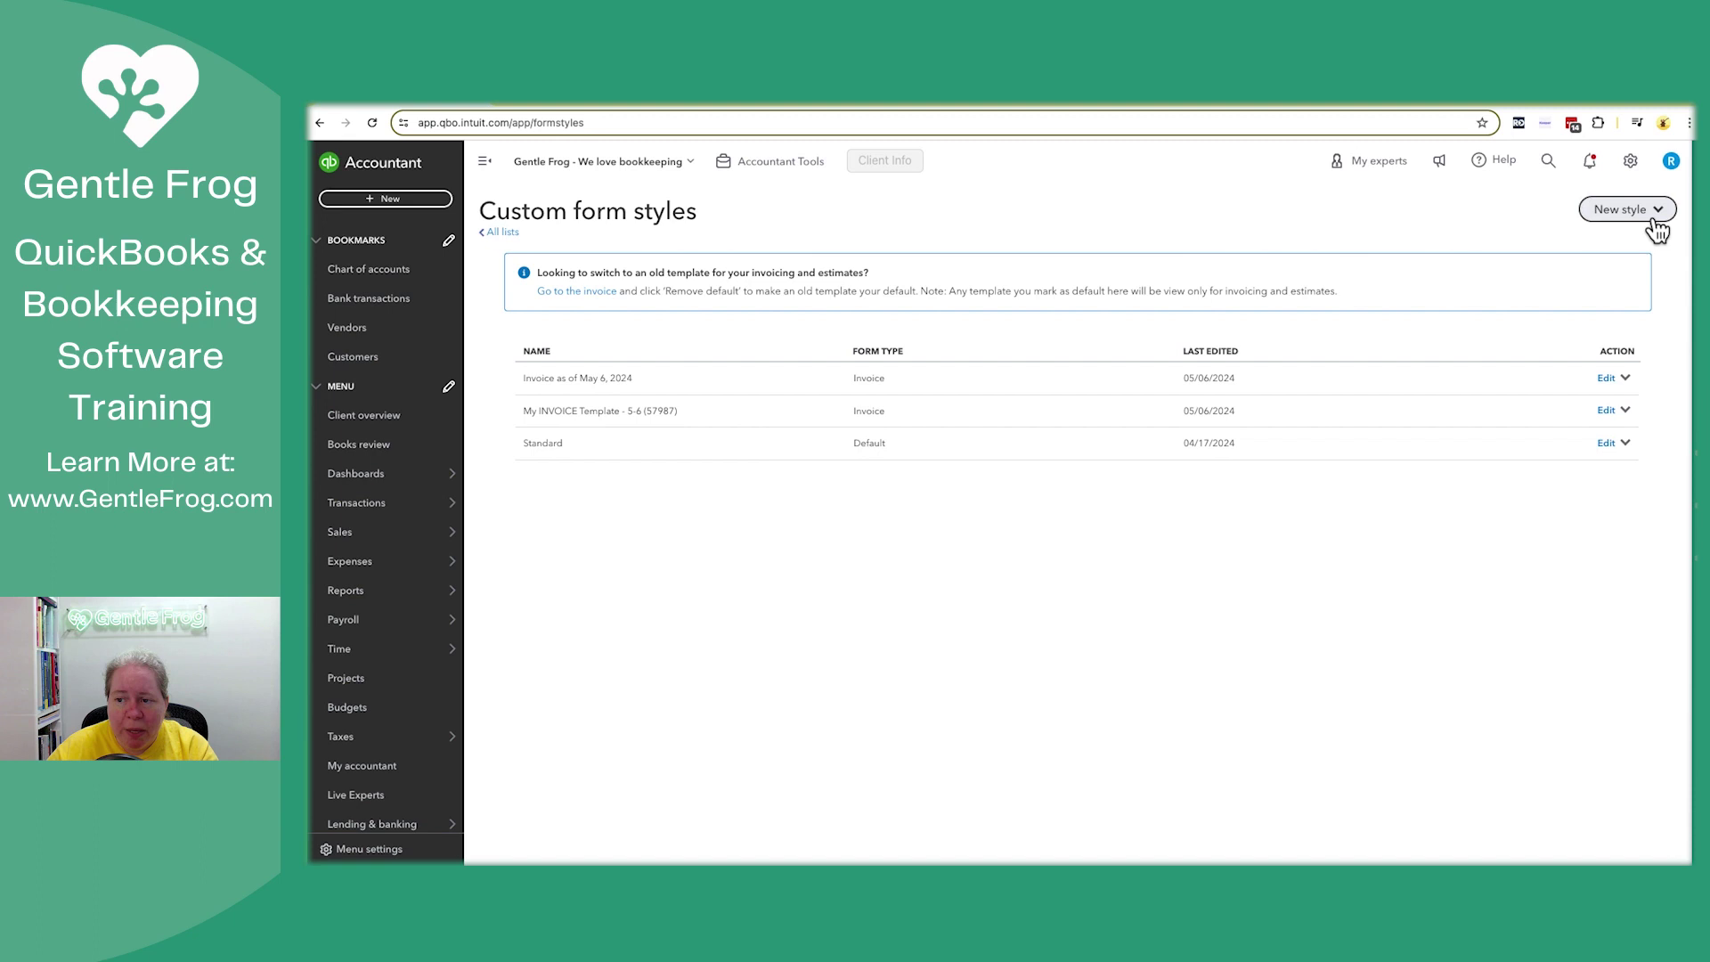
left_click(1656, 210)
left_click(1605, 241)
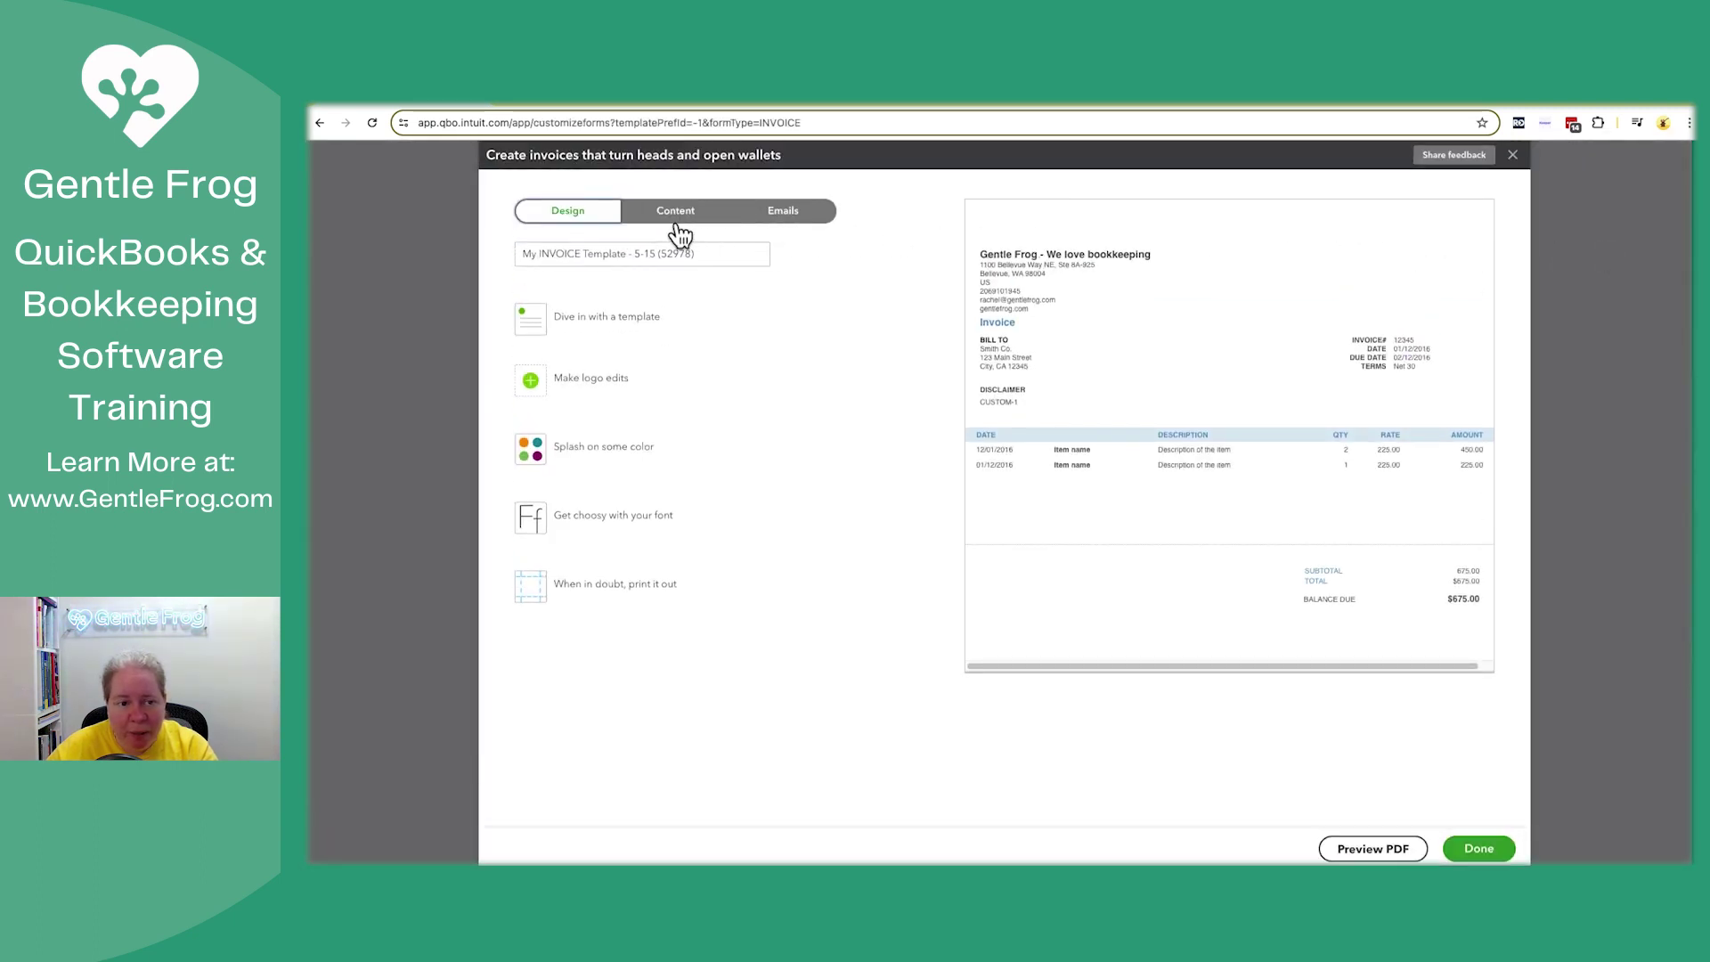
Preview the Modern, Fresh, Bold, Friendly and Airy new templates, then choose Airy classic
left_click(672, 217)
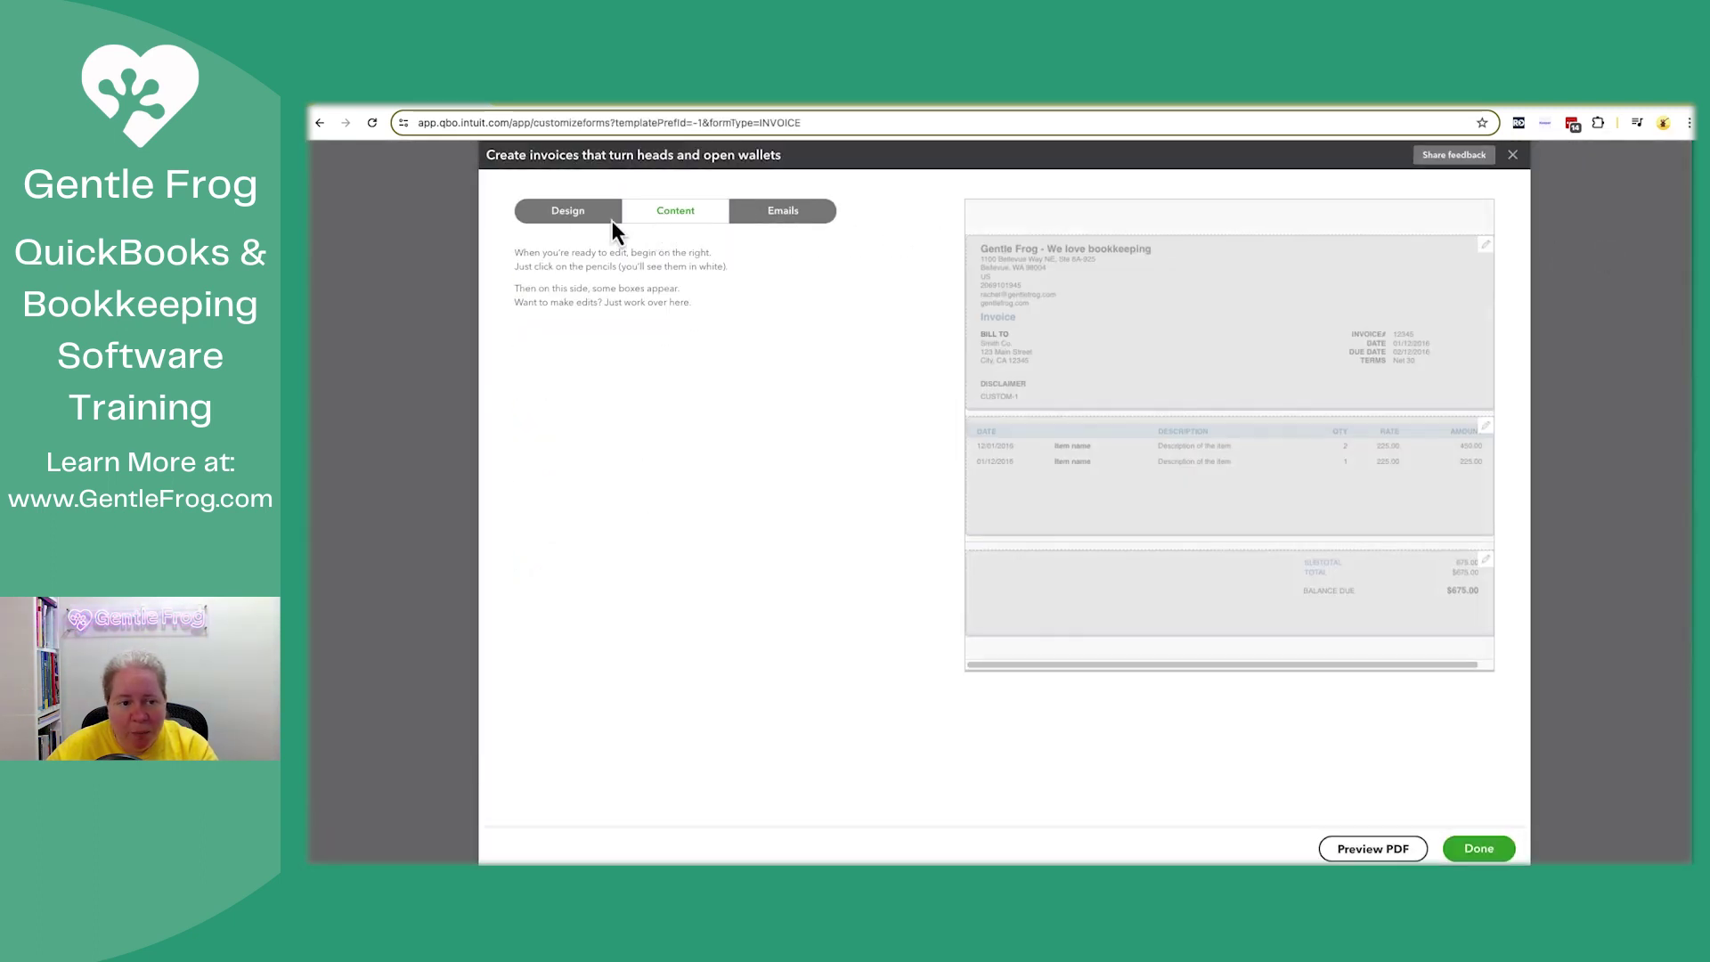
left_click(595, 219)
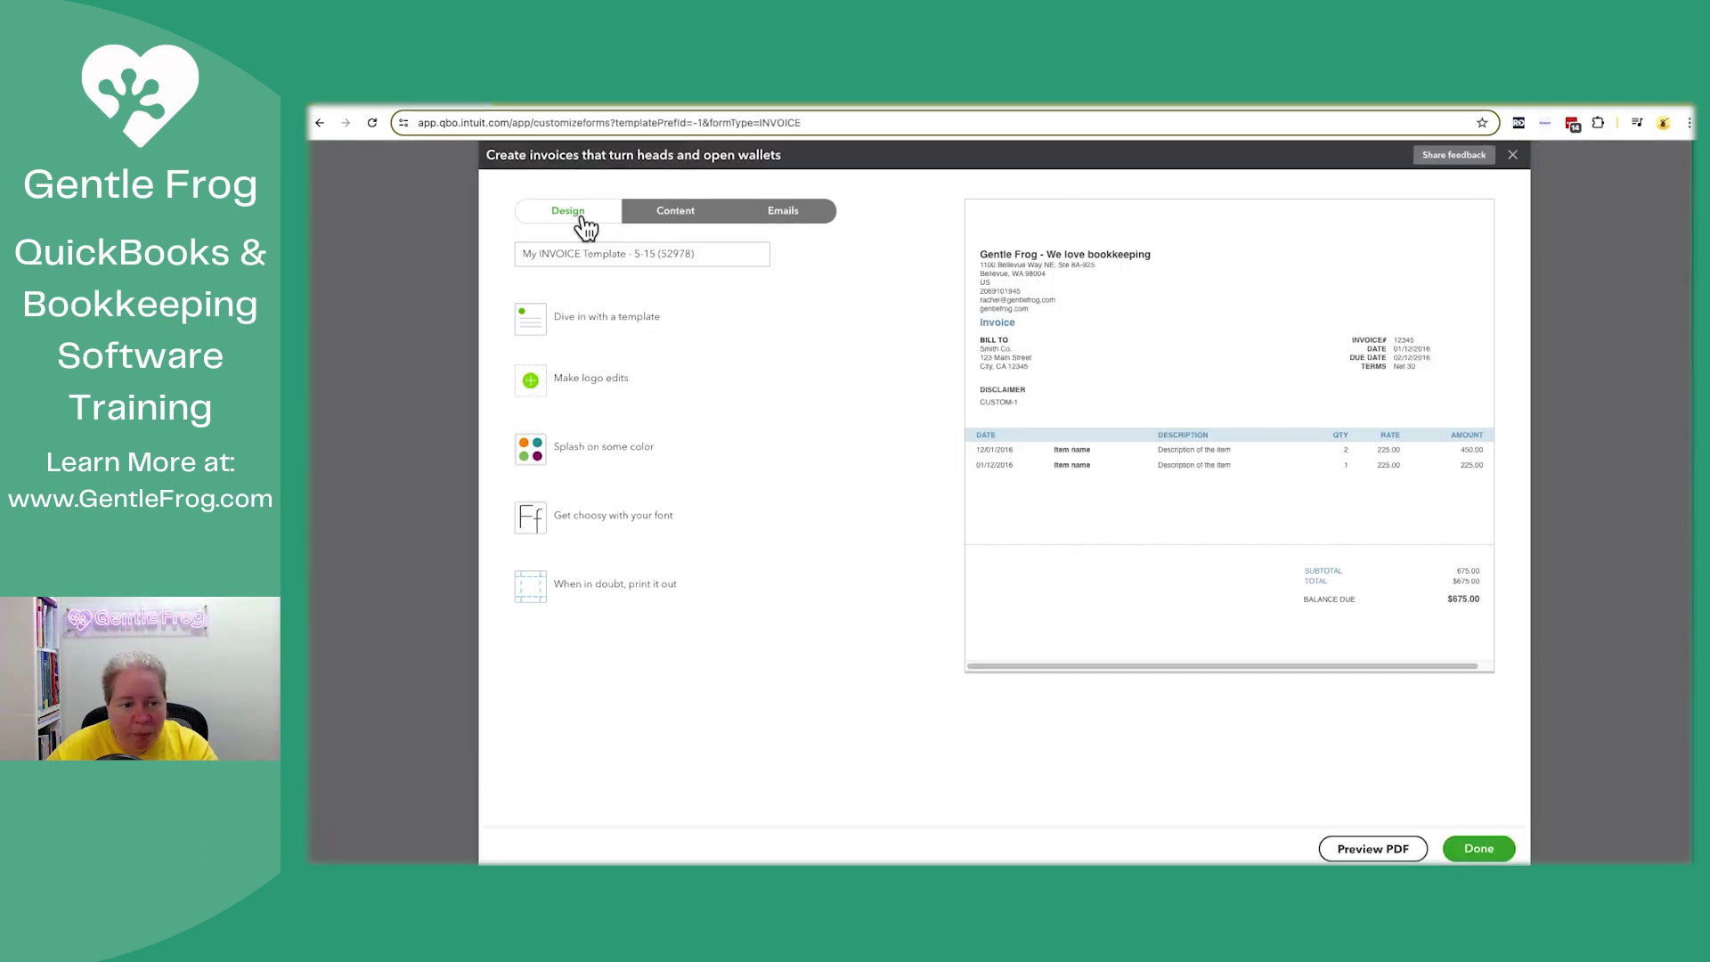
left_click(597, 323)
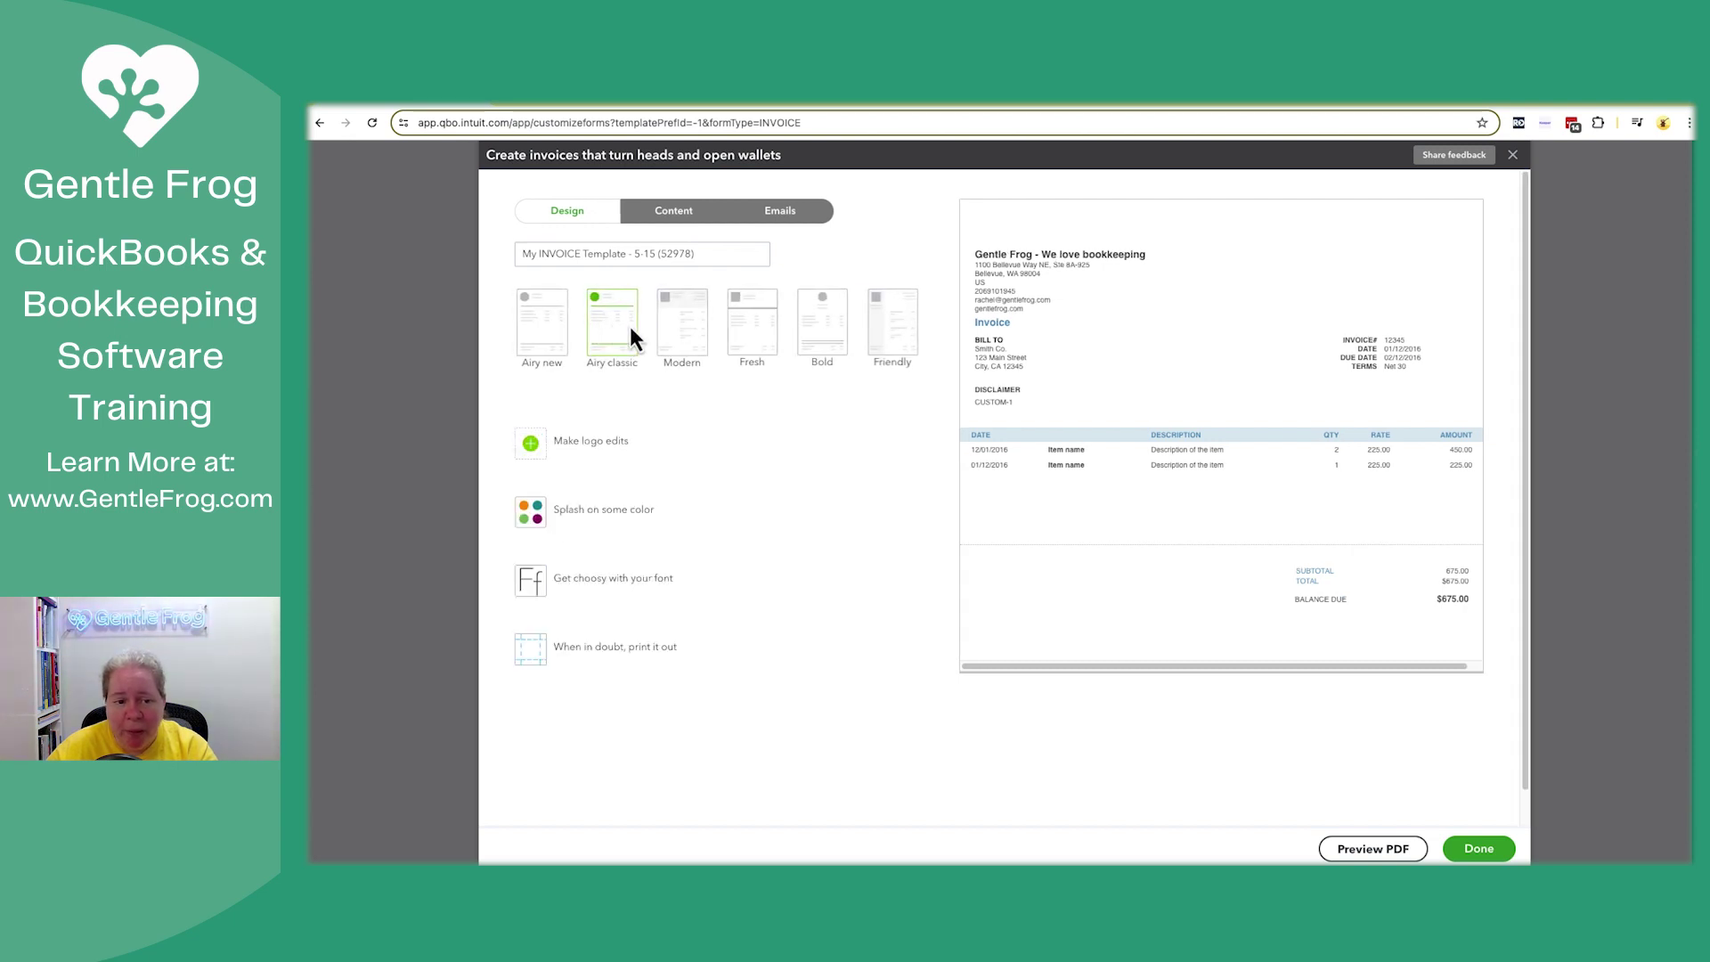
left_click(683, 343)
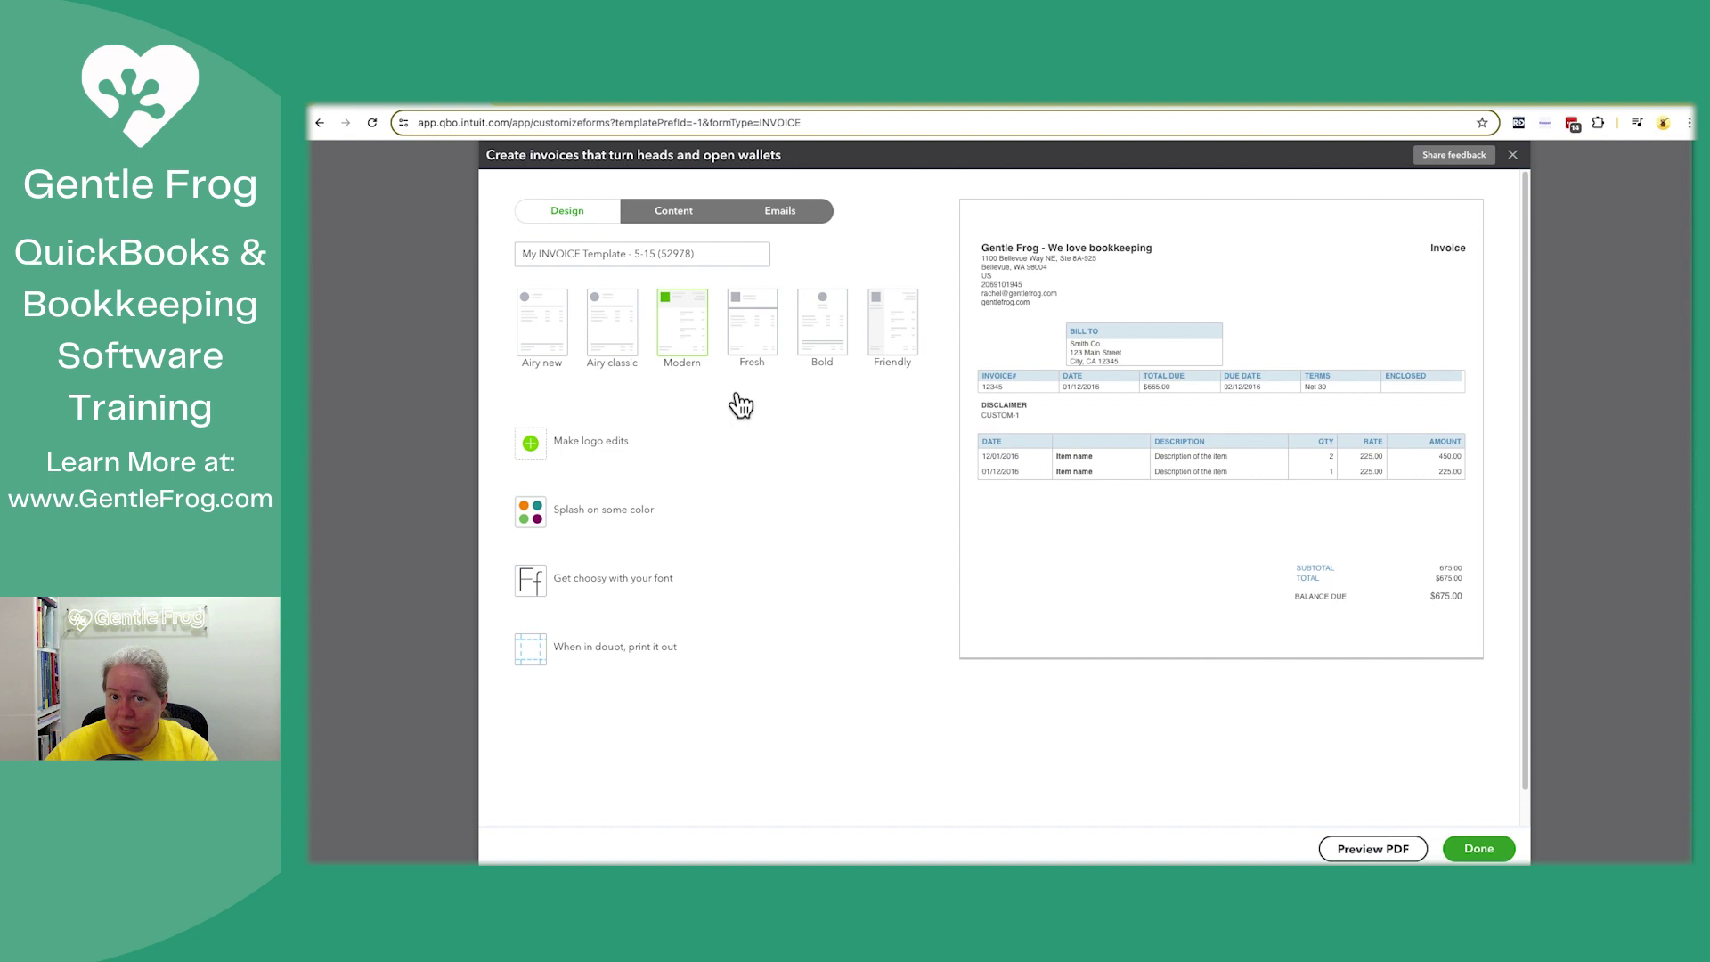
left_click(748, 357)
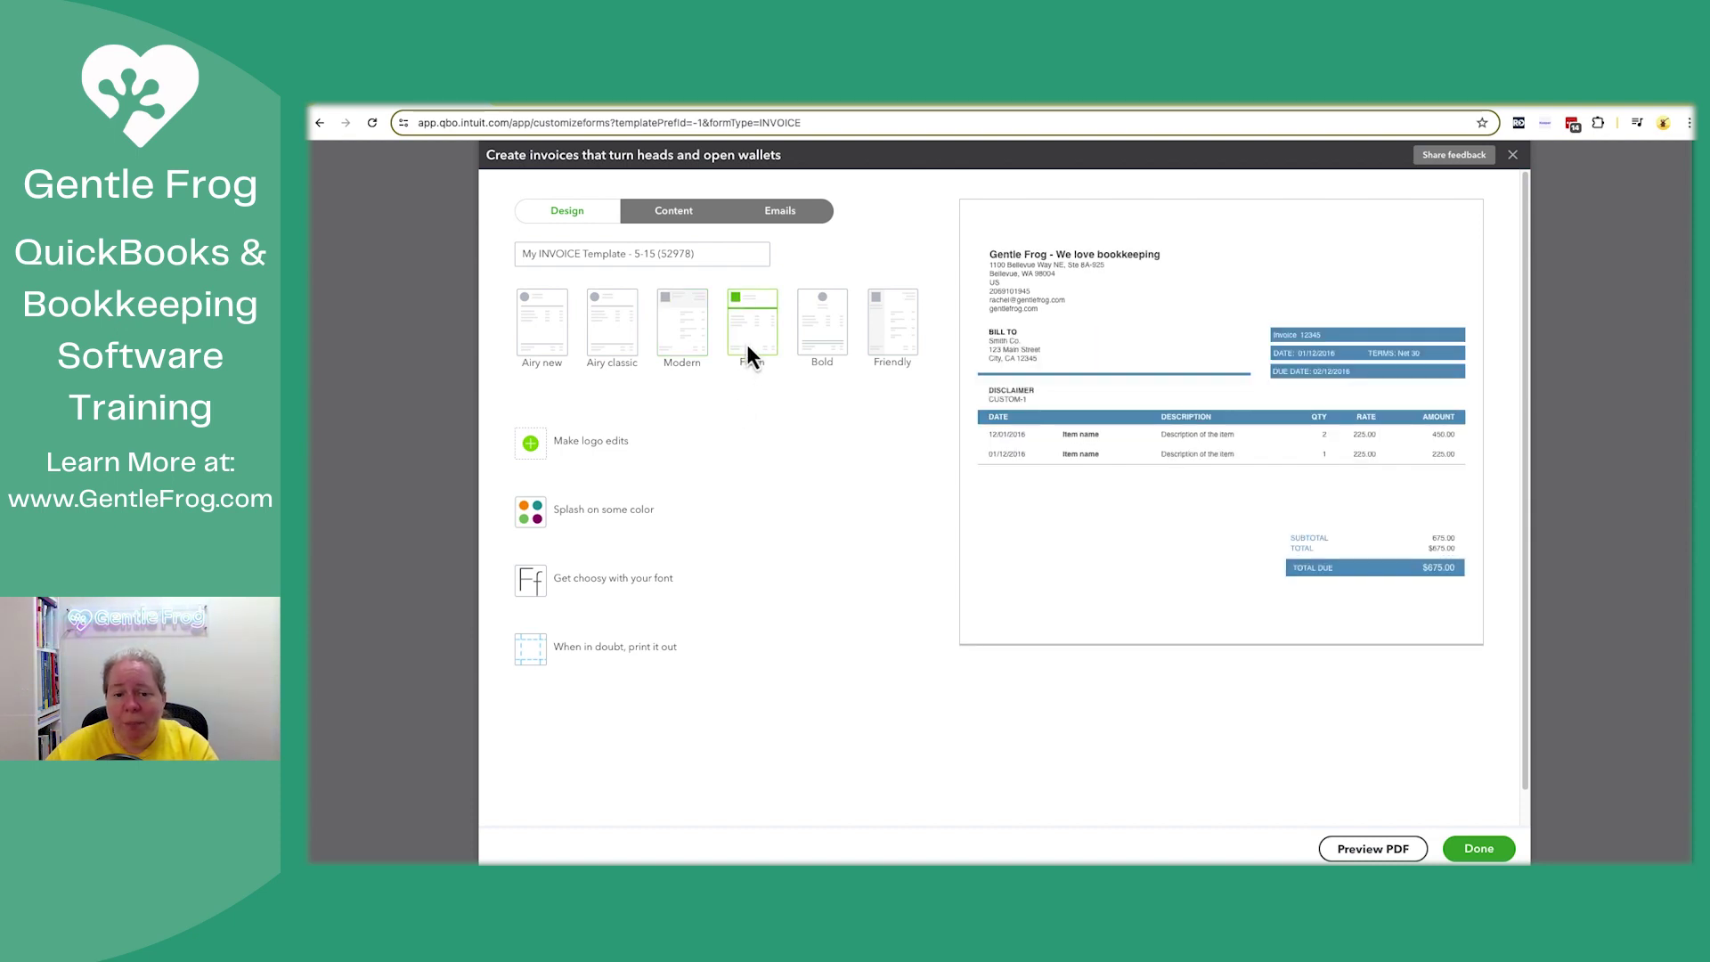
left_click(836, 350)
left_click(877, 341)
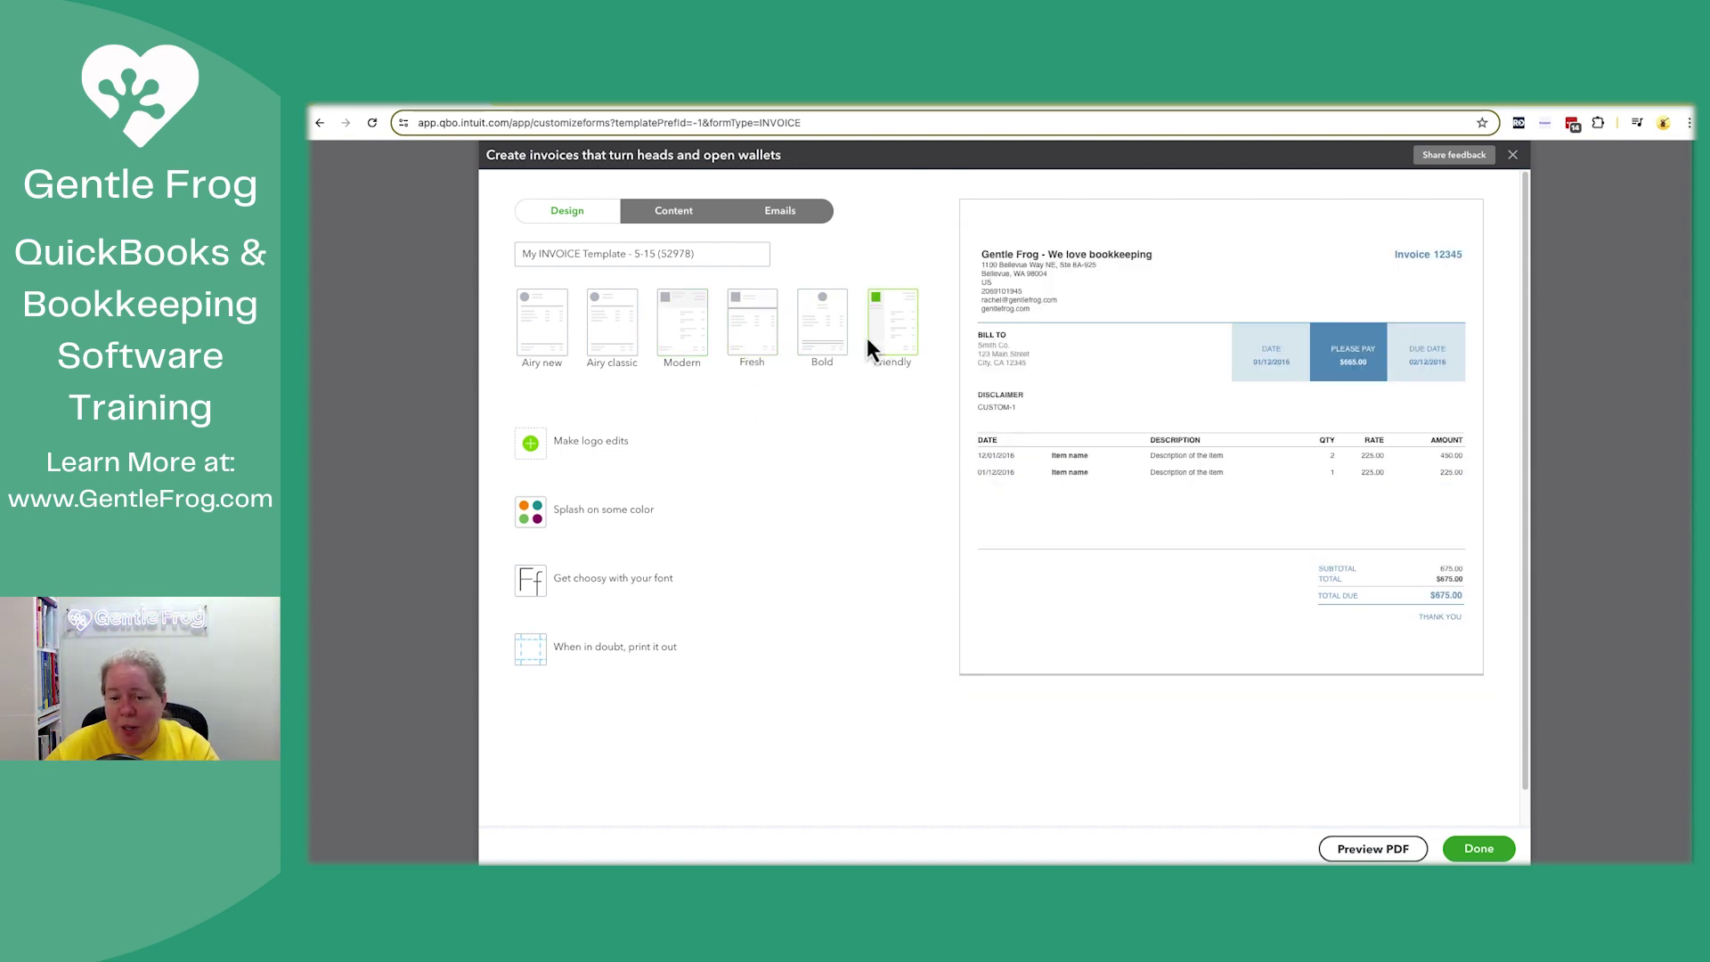
left_click(561, 344)
left_click(618, 342)
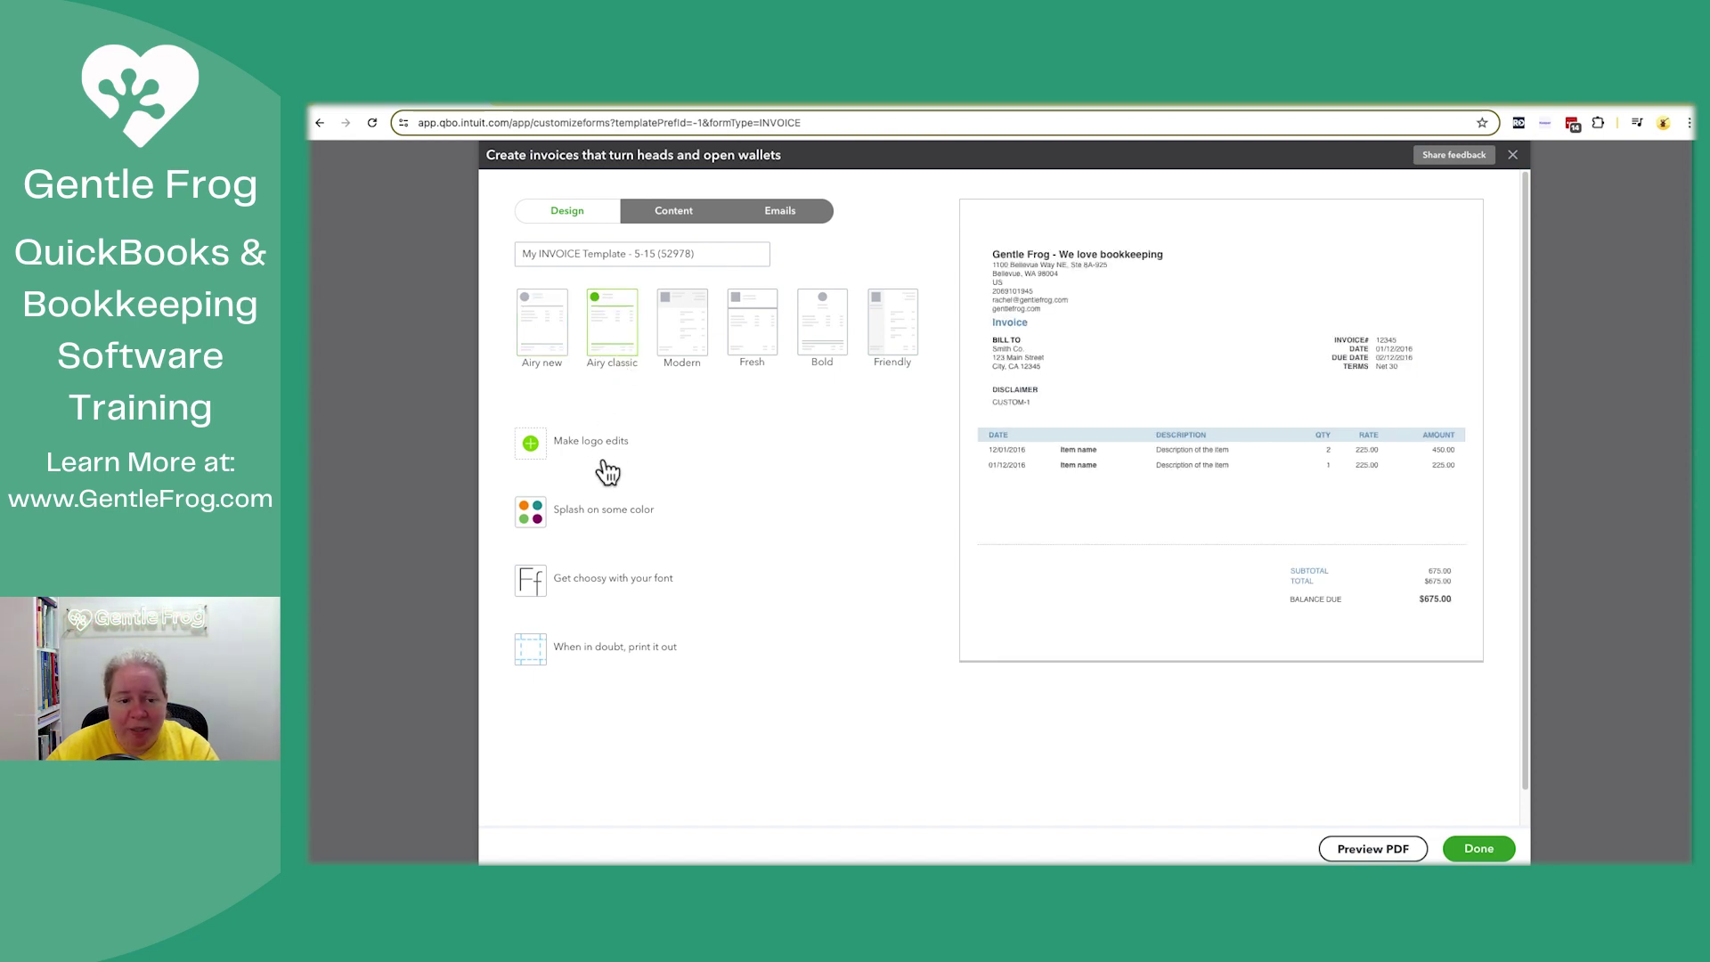
left_click(600, 508)
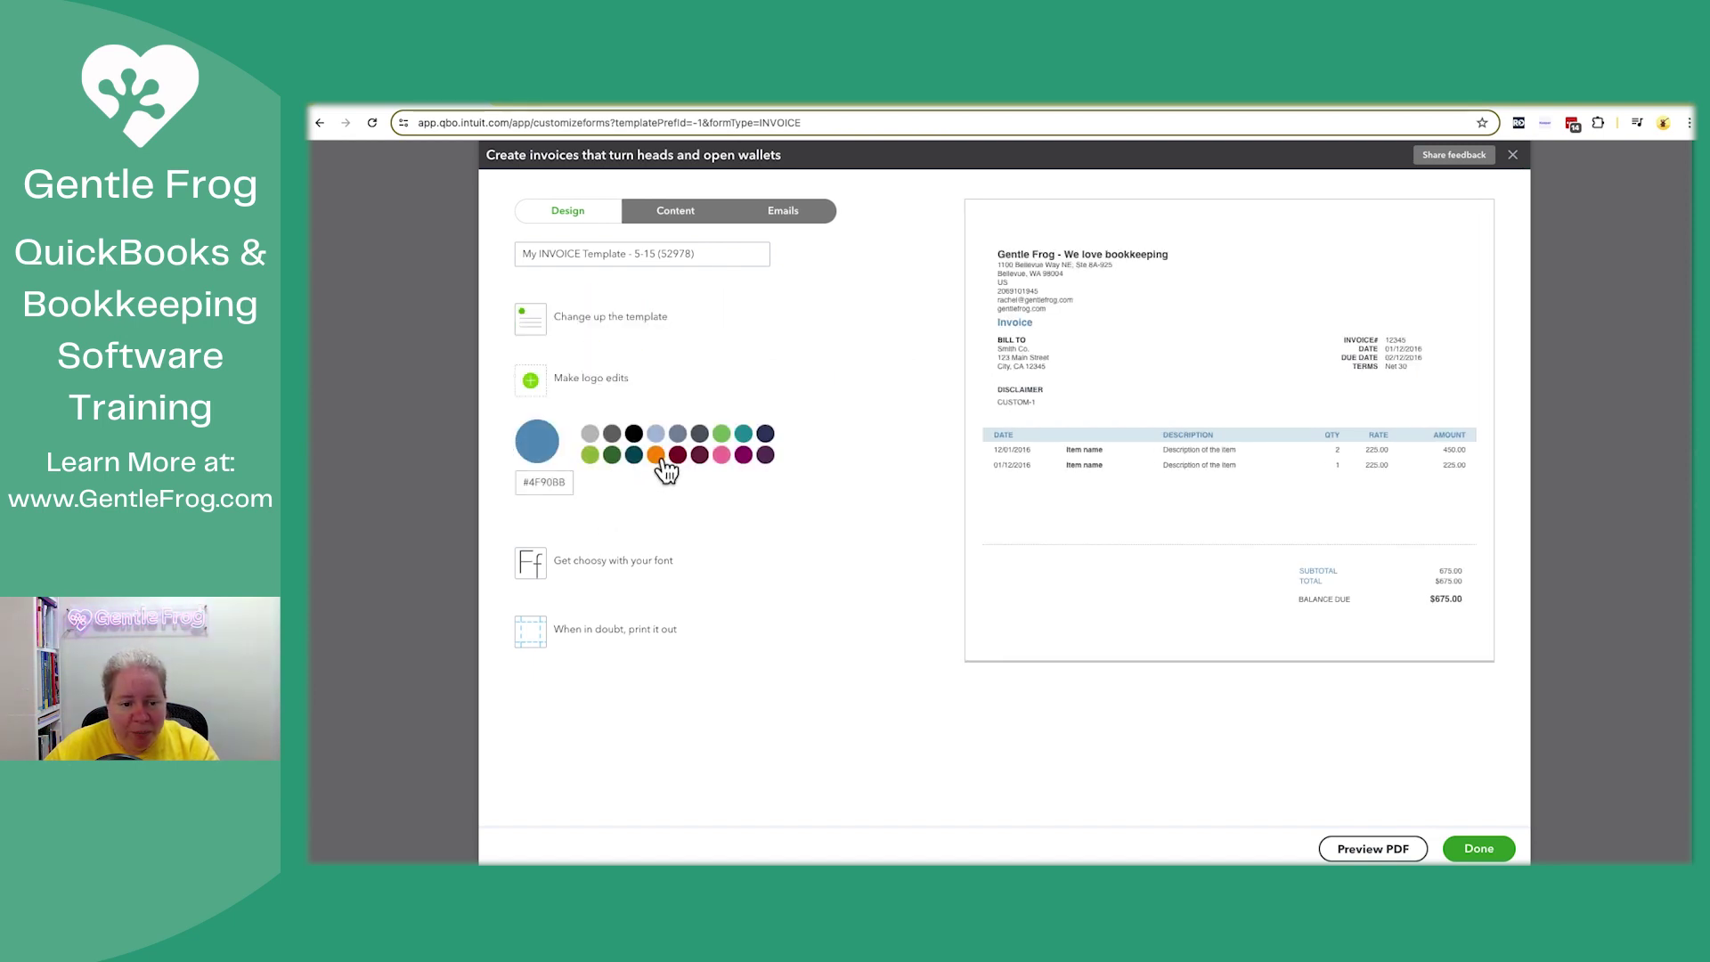
Set the style's accent colour to dark plum and its font to Courier 12pt
left_click(656, 456)
left_click(698, 456)
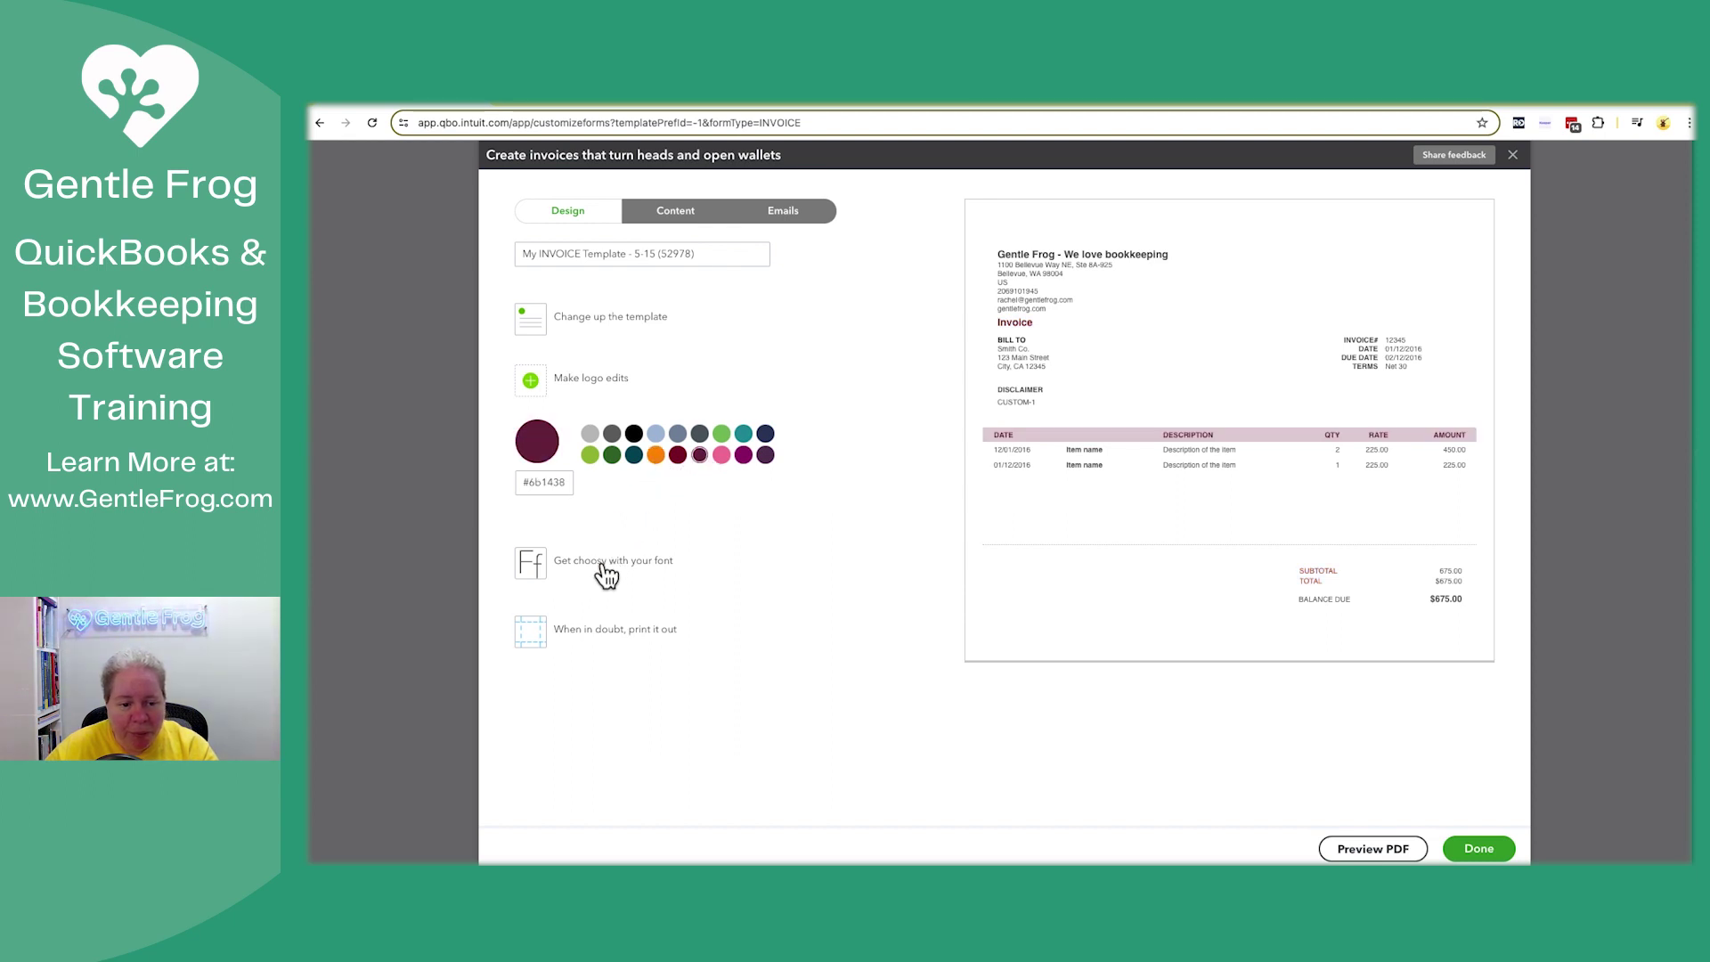
left_click(599, 563)
left_click(590, 500)
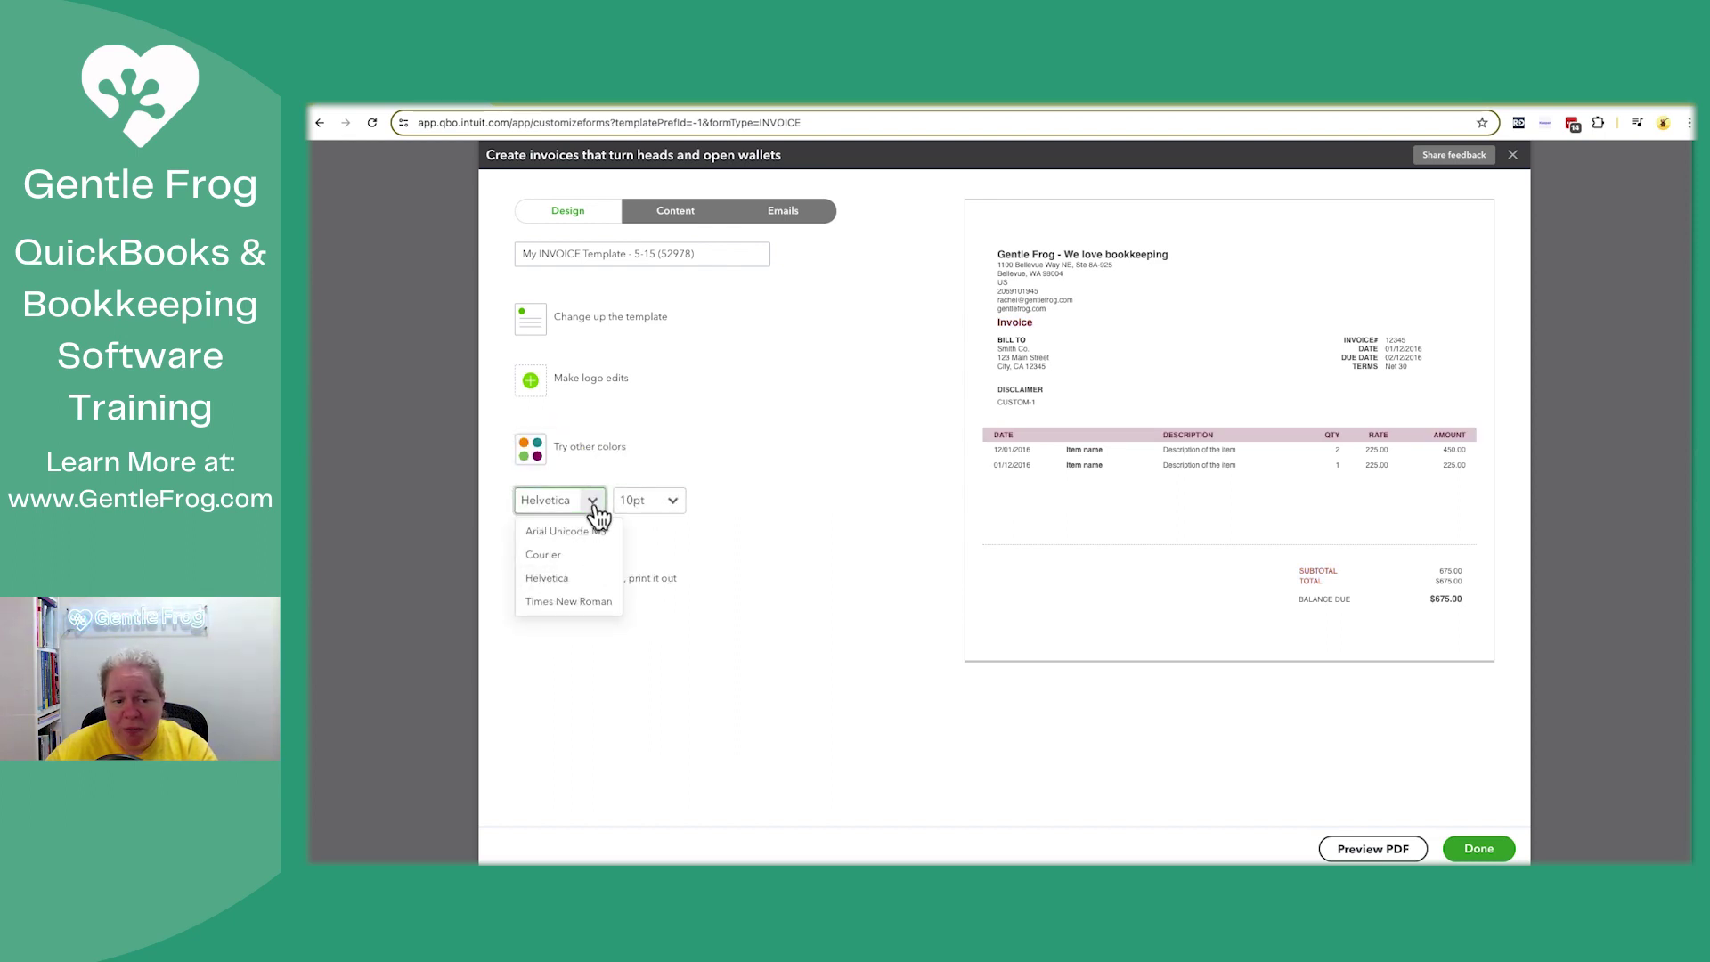
left_click(574, 555)
left_click(664, 501)
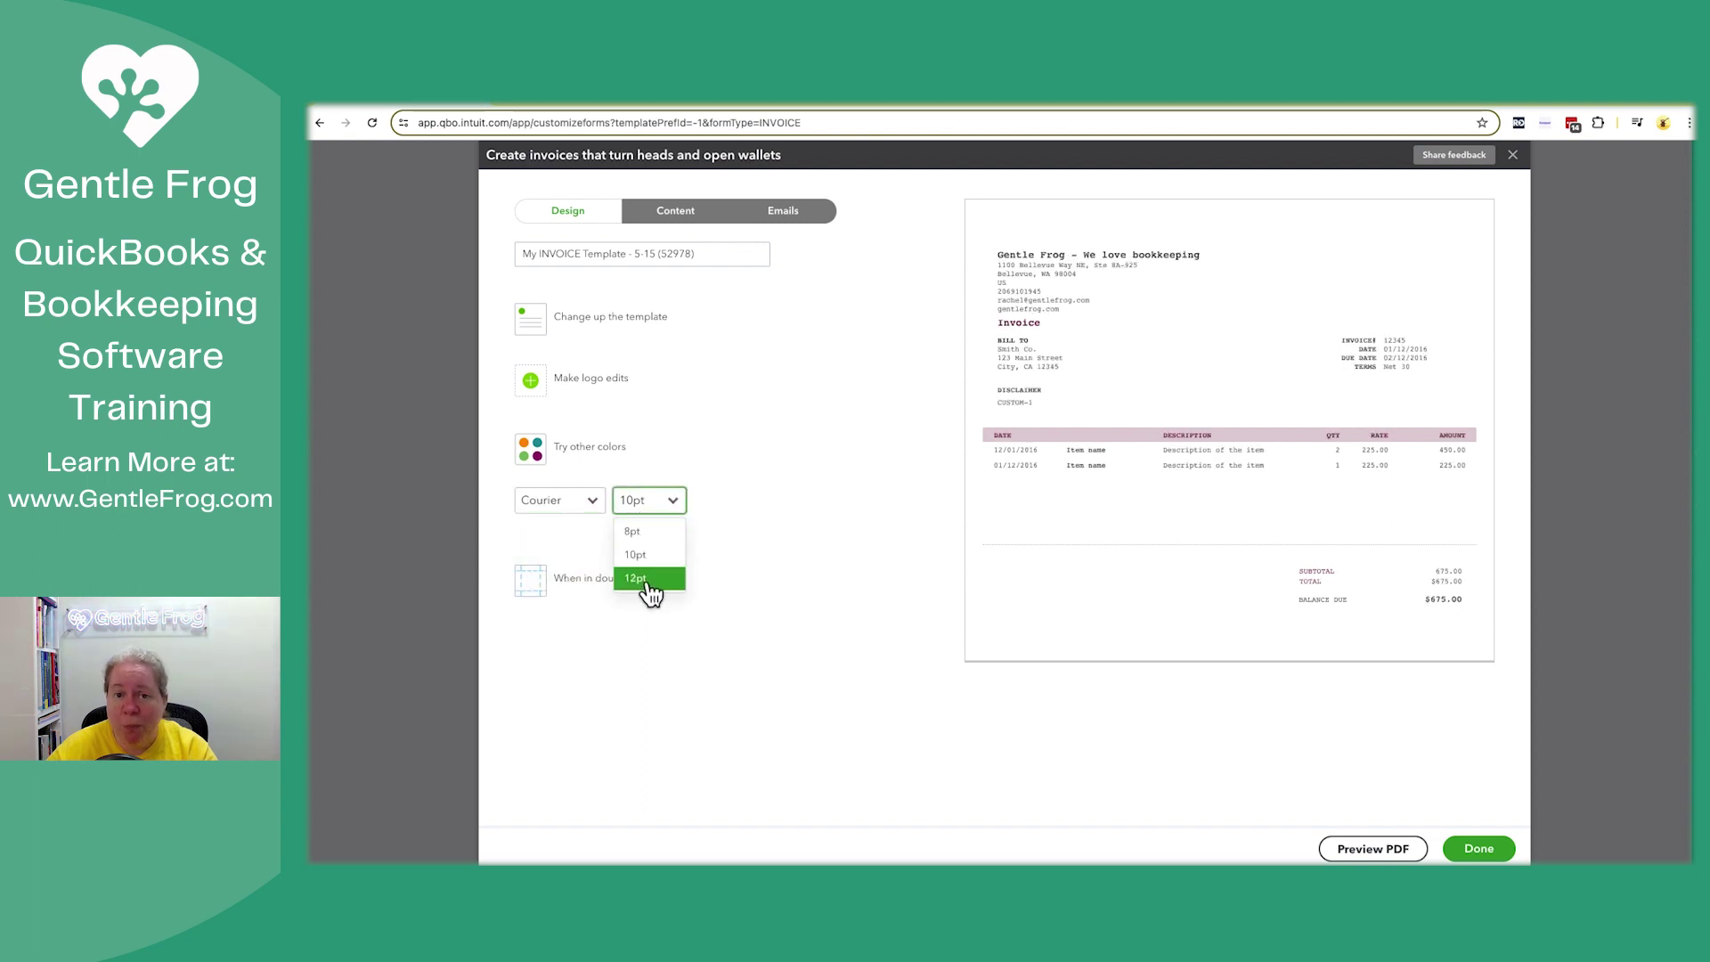
left_click(648, 591)
left_click(744, 661)
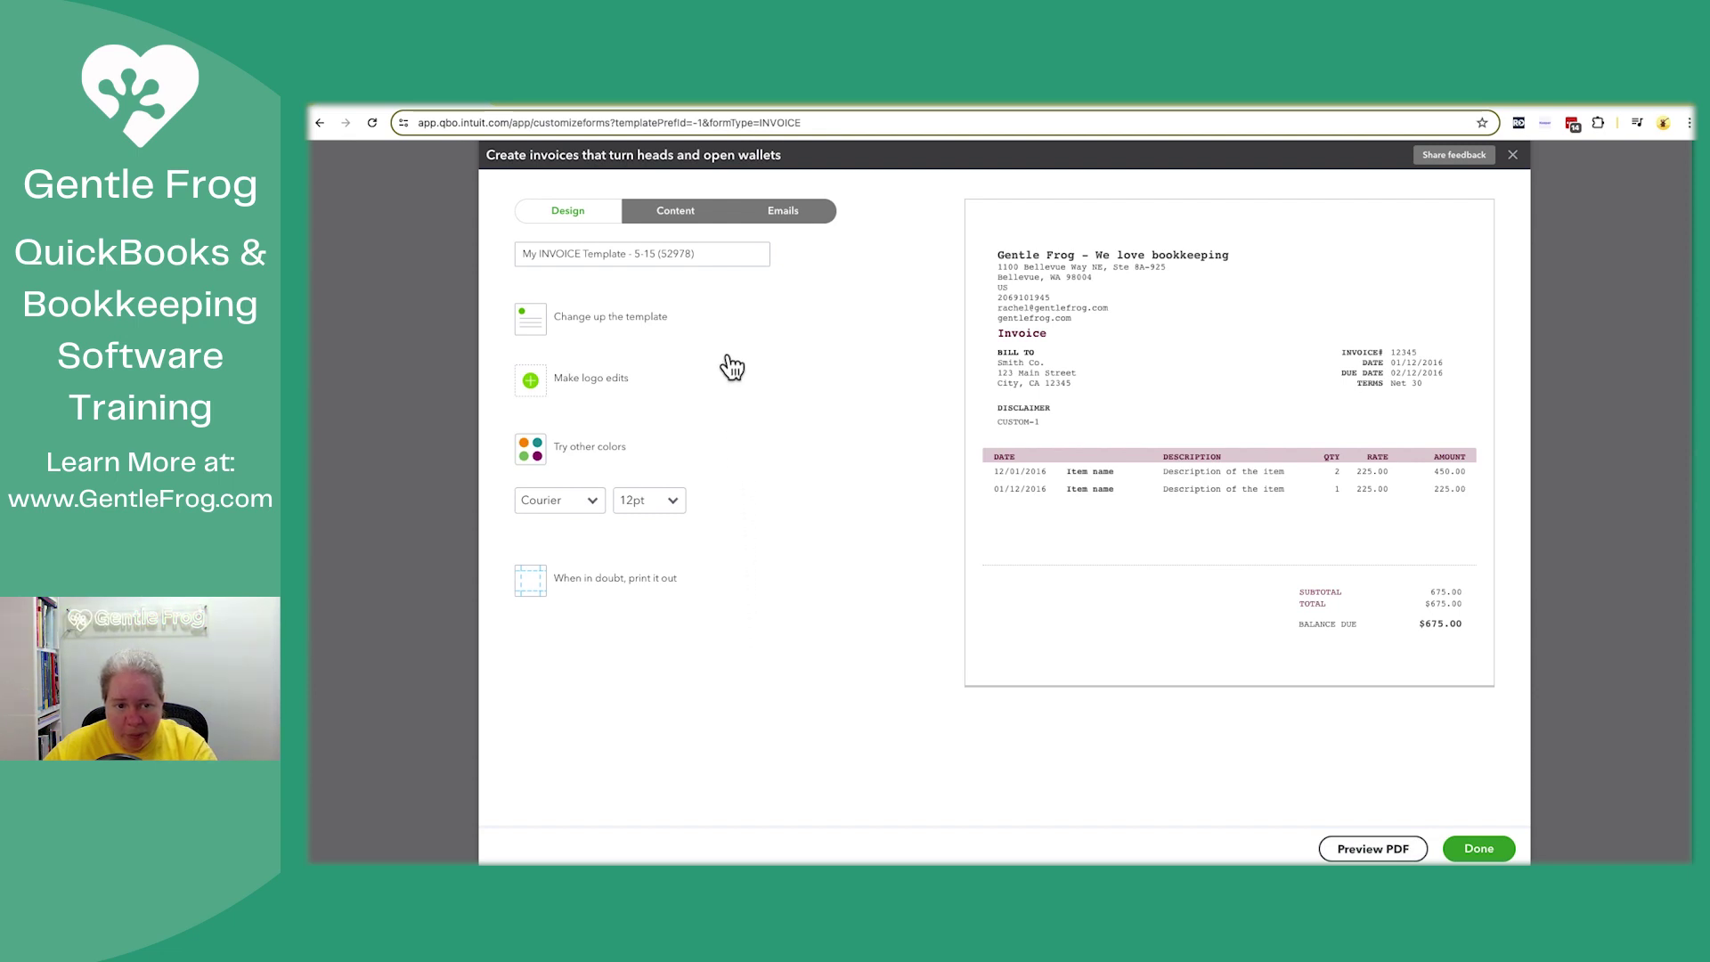
Rename the style 'Template for YT May 2024' and save it
triple_click(722, 264)
key("BackSpace")
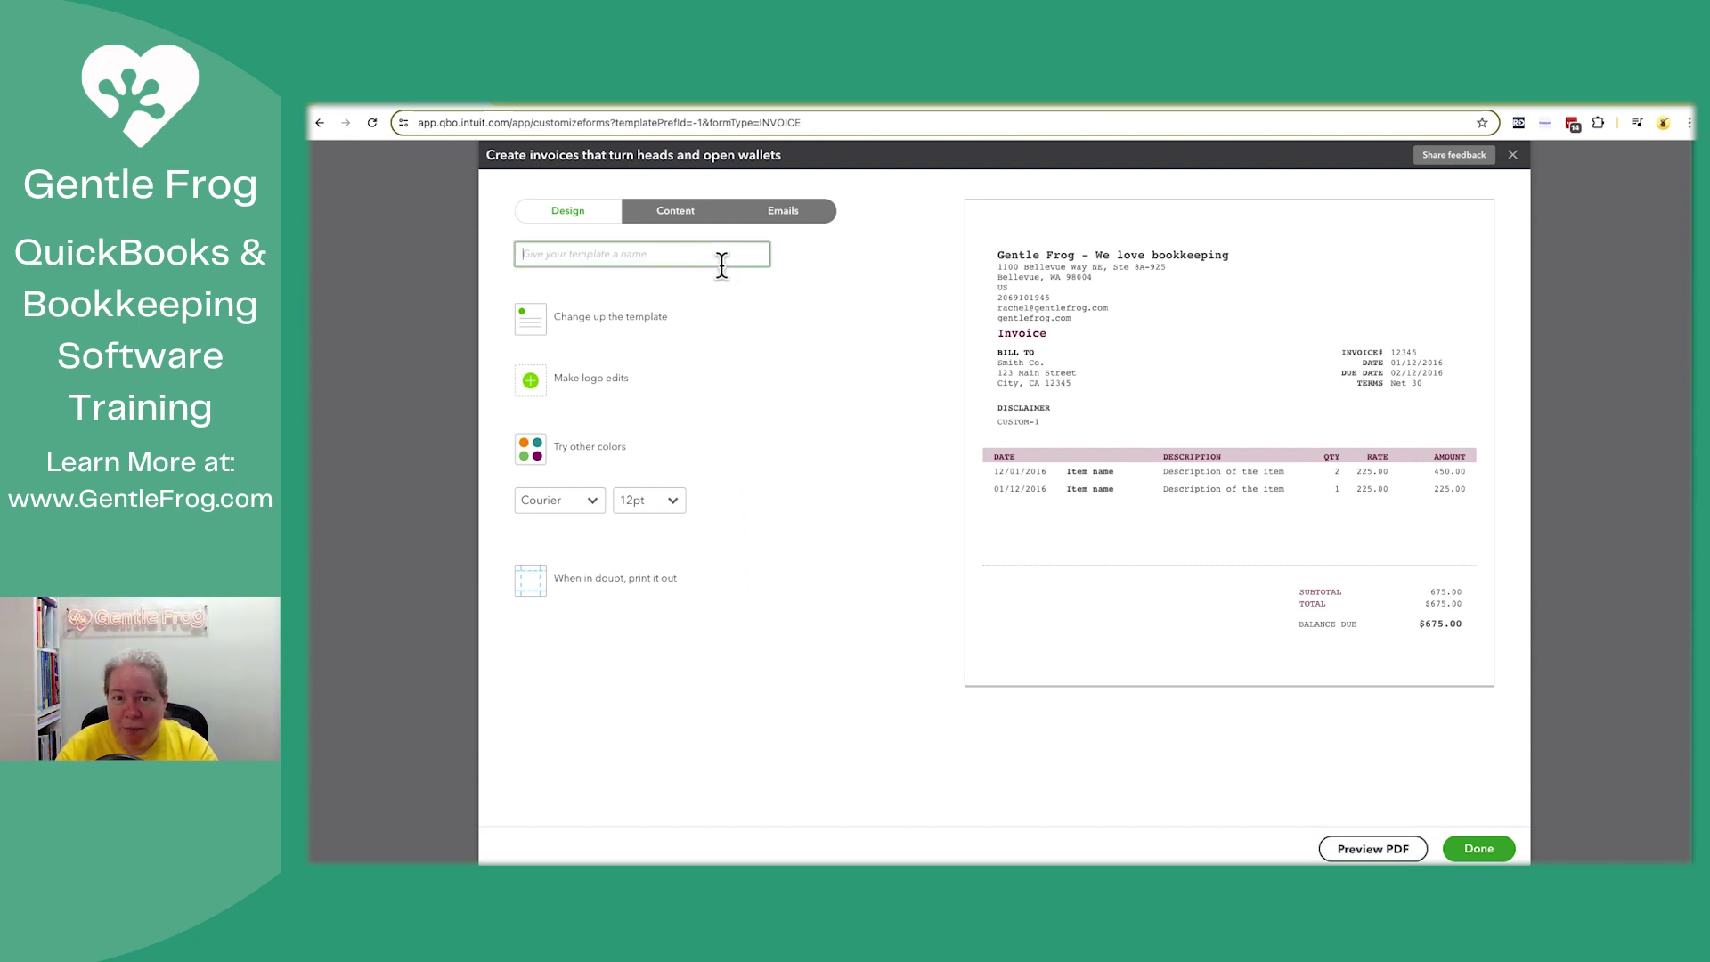
type("Template")
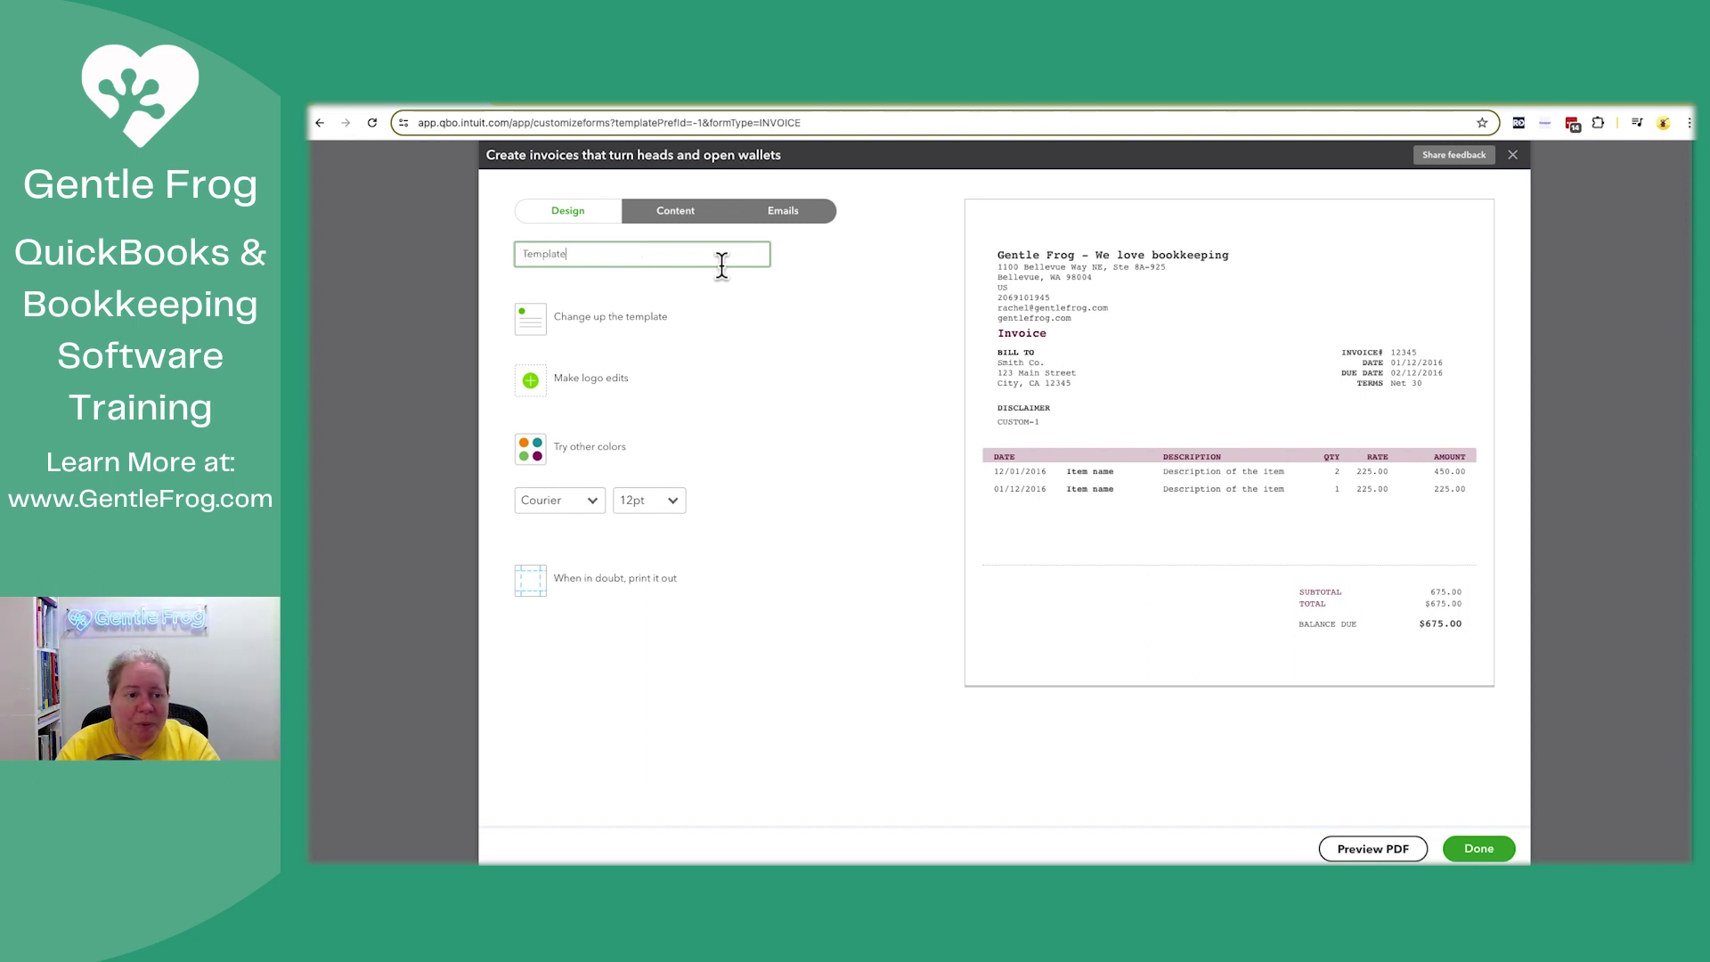
type(" for YT")
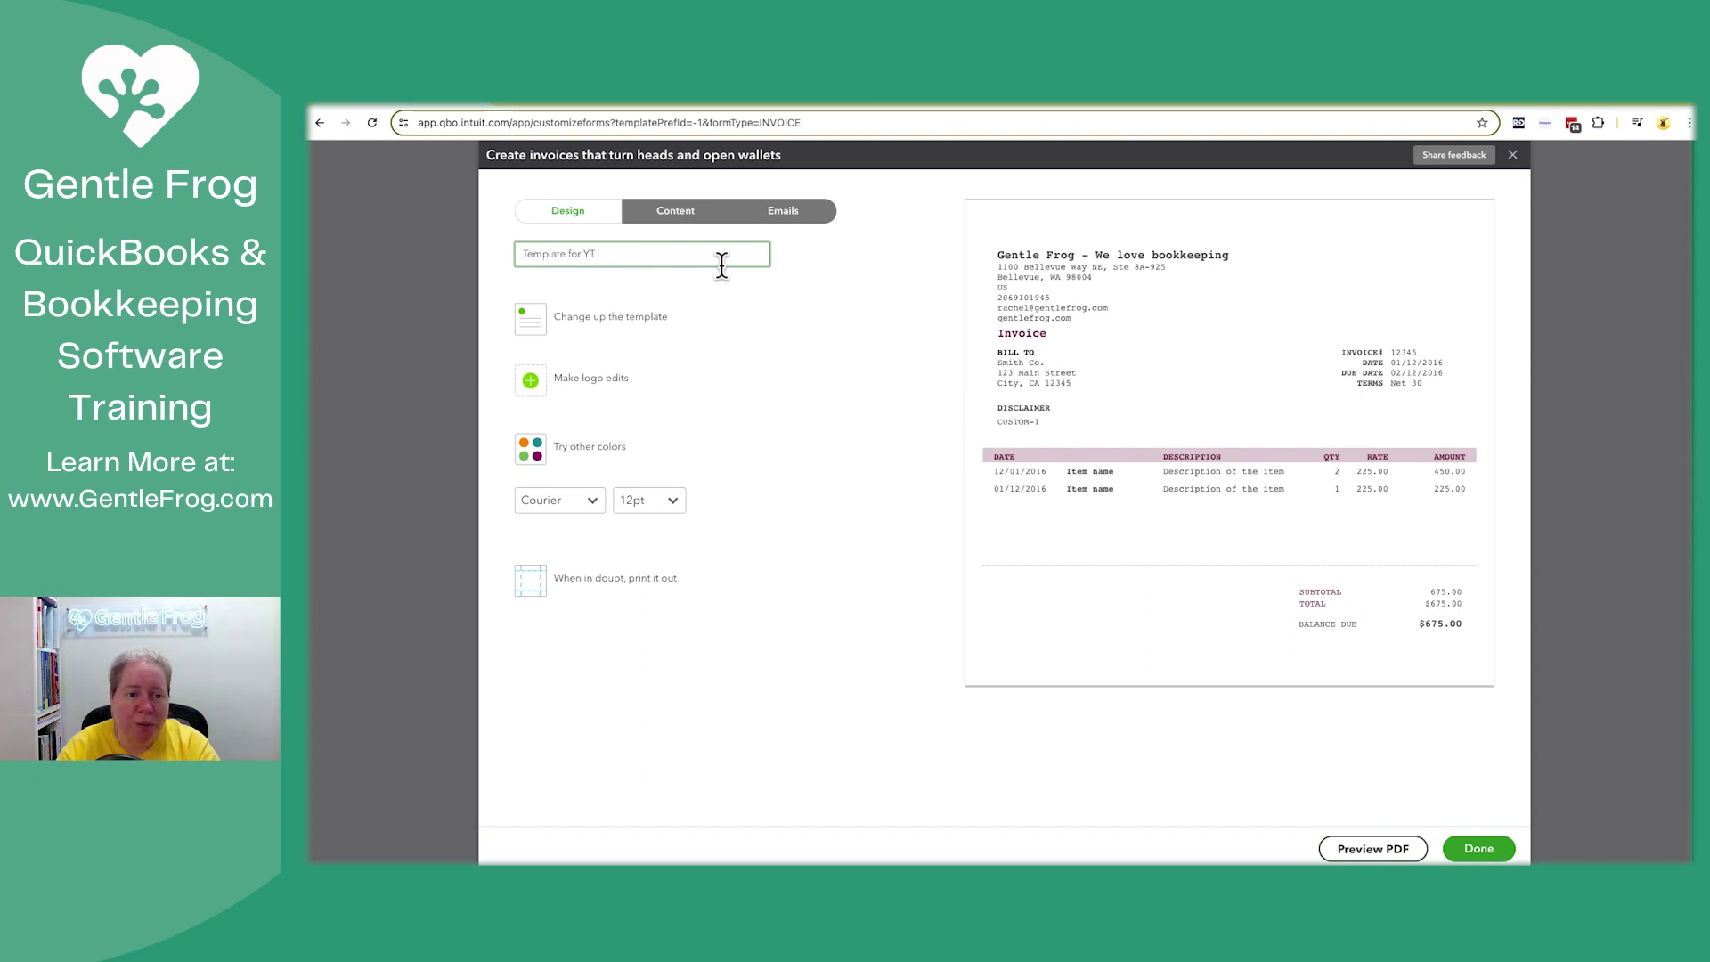
type(" May 2024")
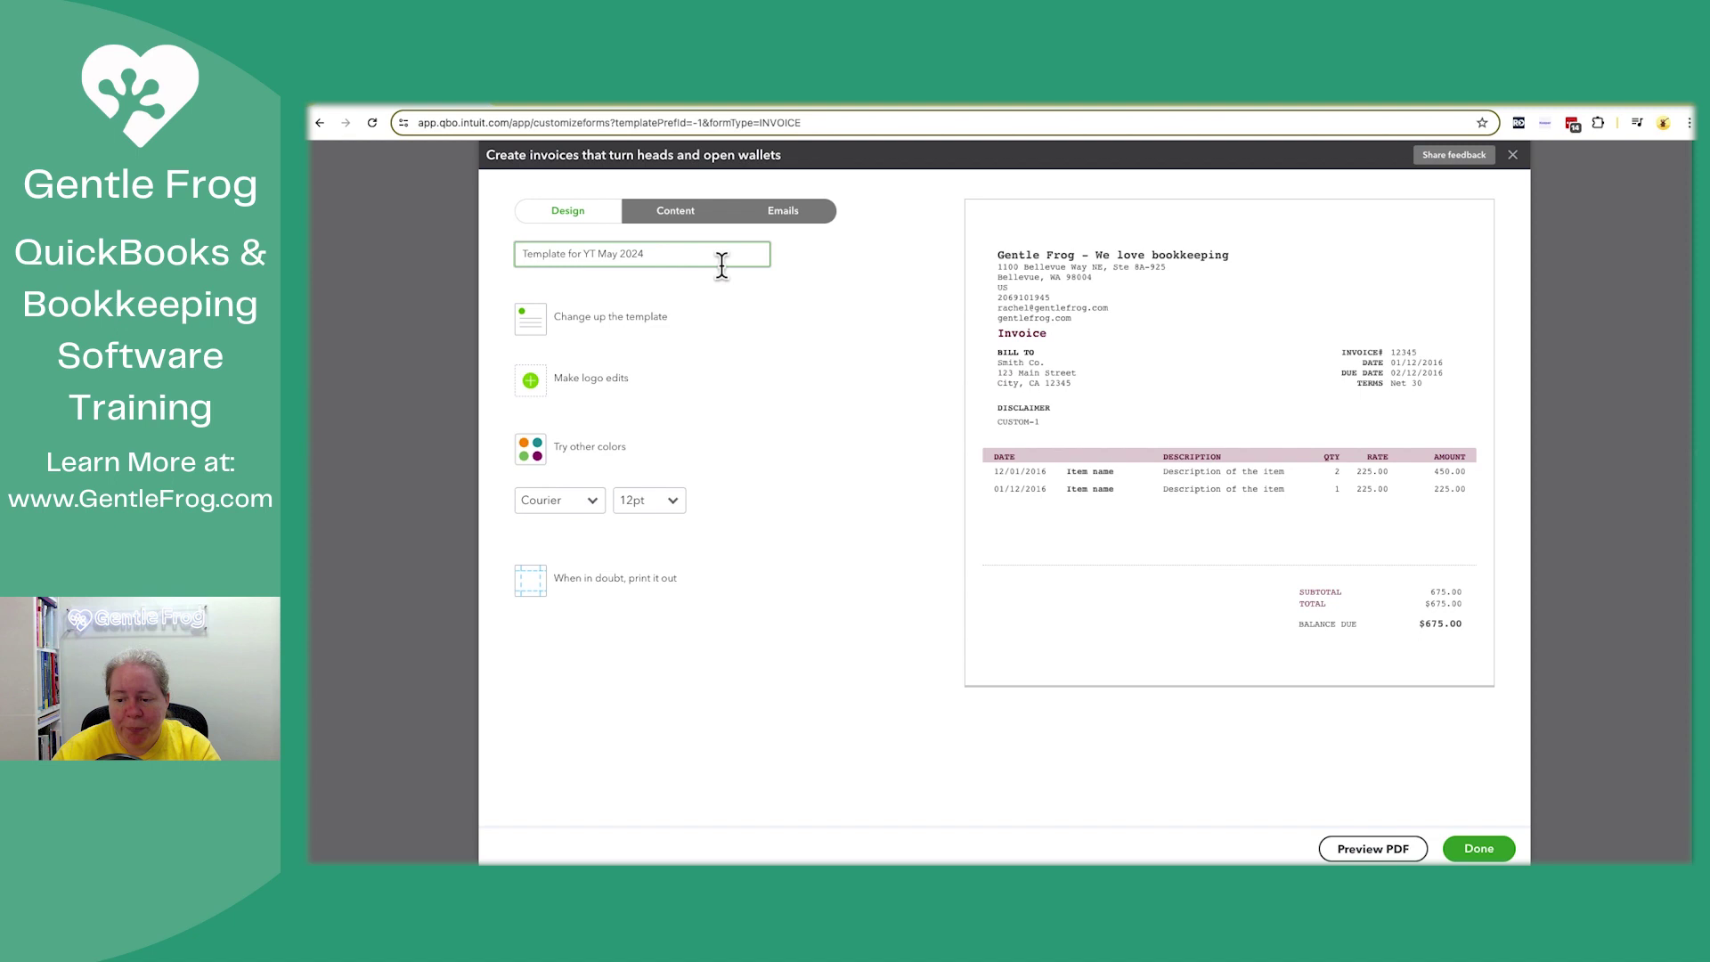
left_click(1478, 848)
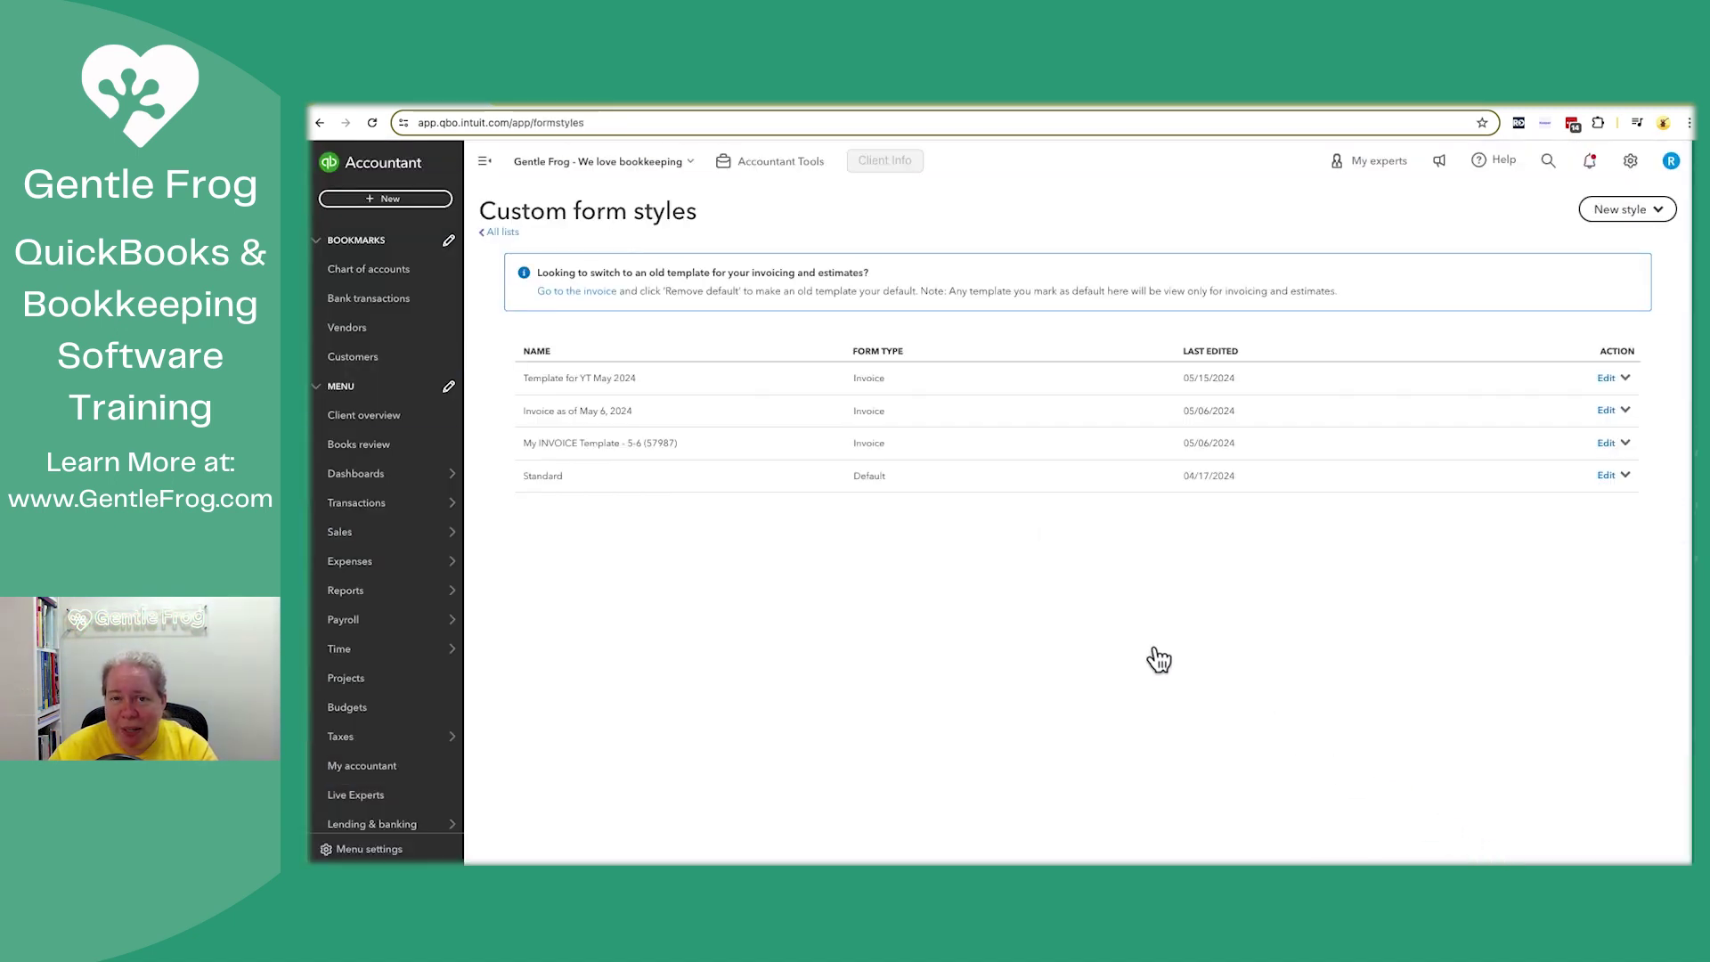
Create a new invoice and apply the Template for YT May 2024 style to it
left_click(392, 199)
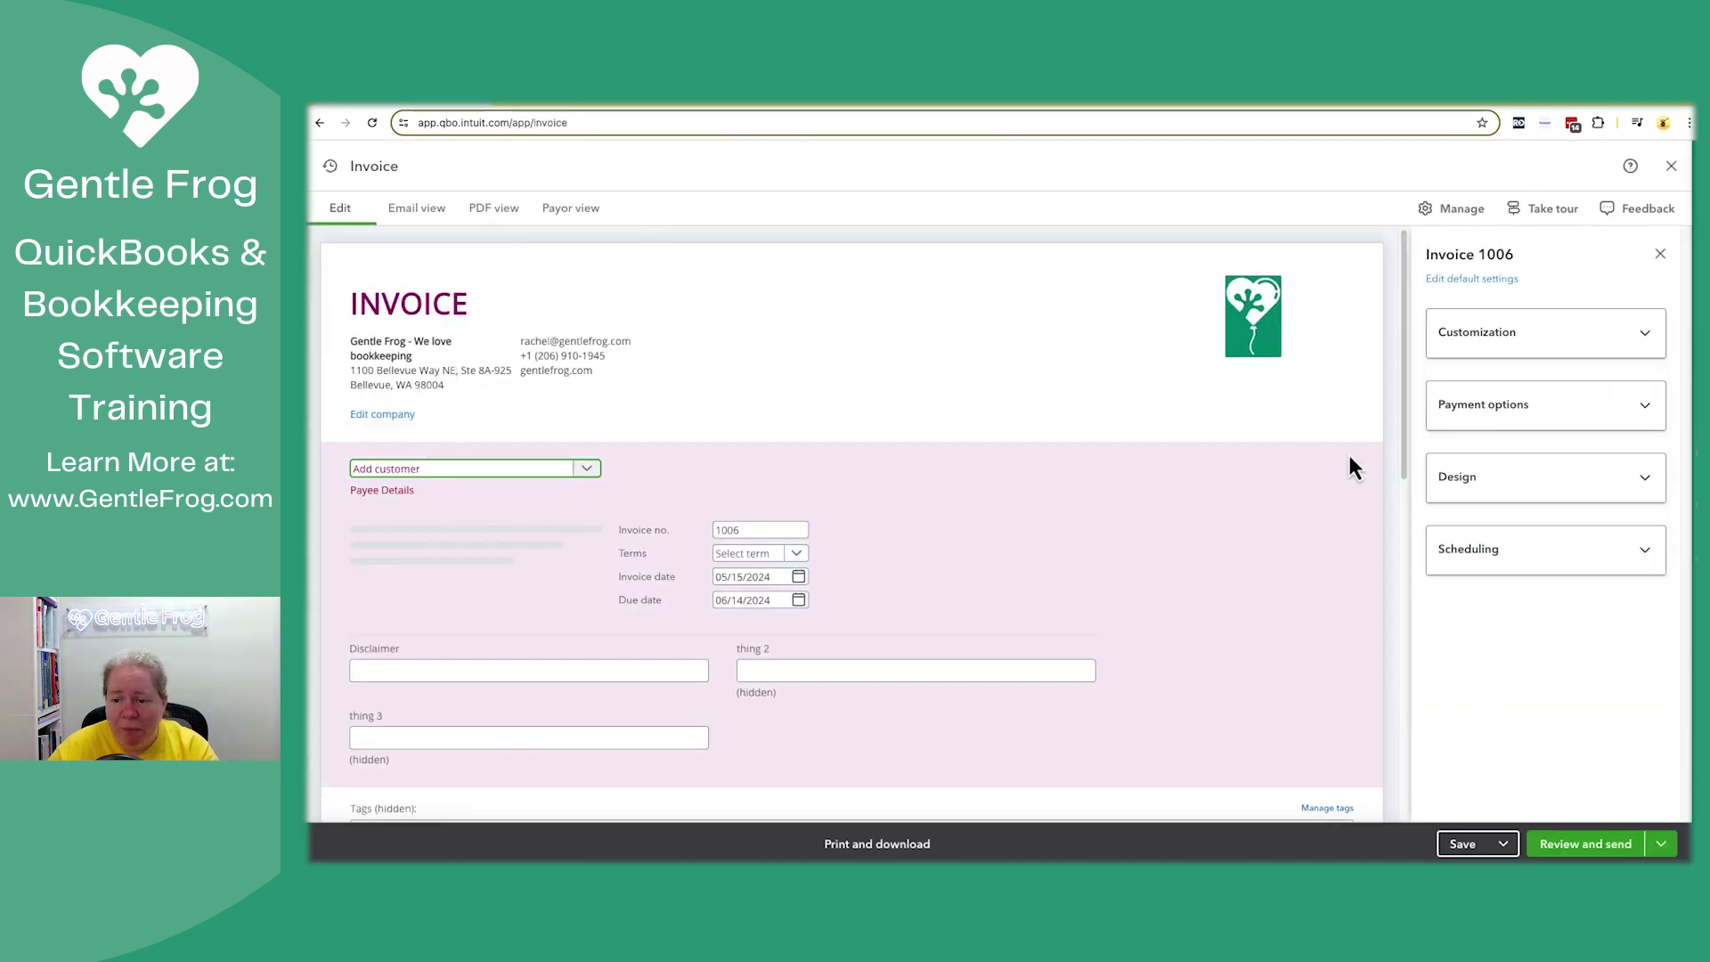
left_click(1535, 488)
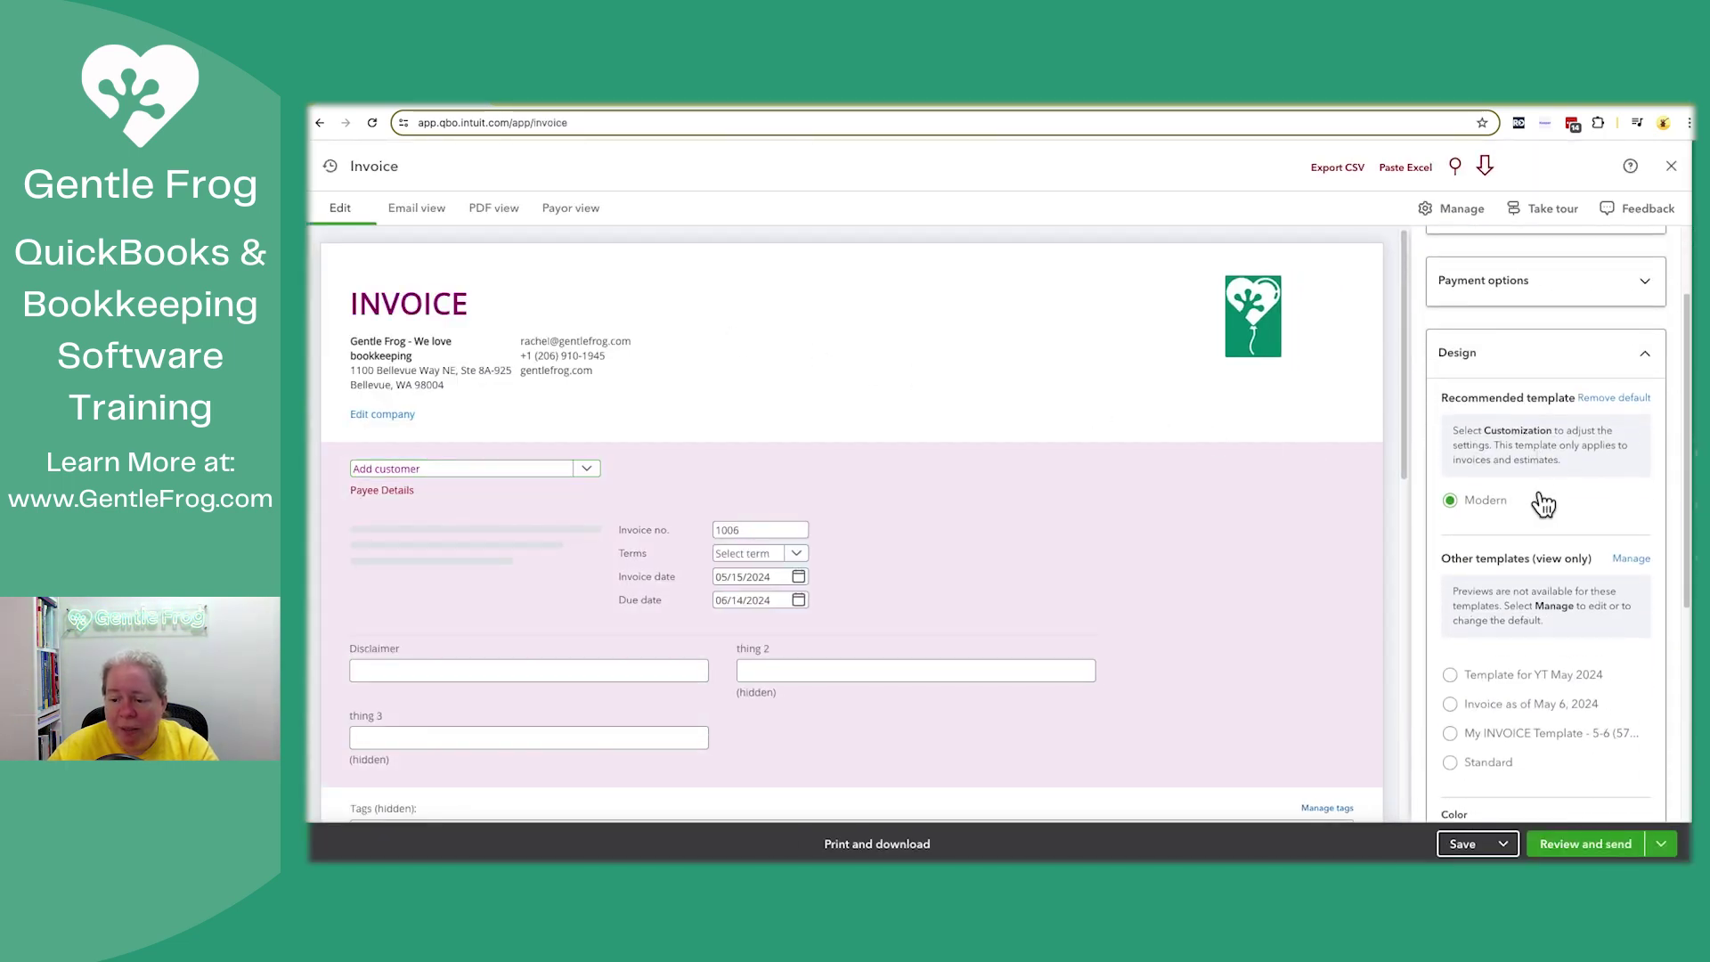
left_click(1450, 675)
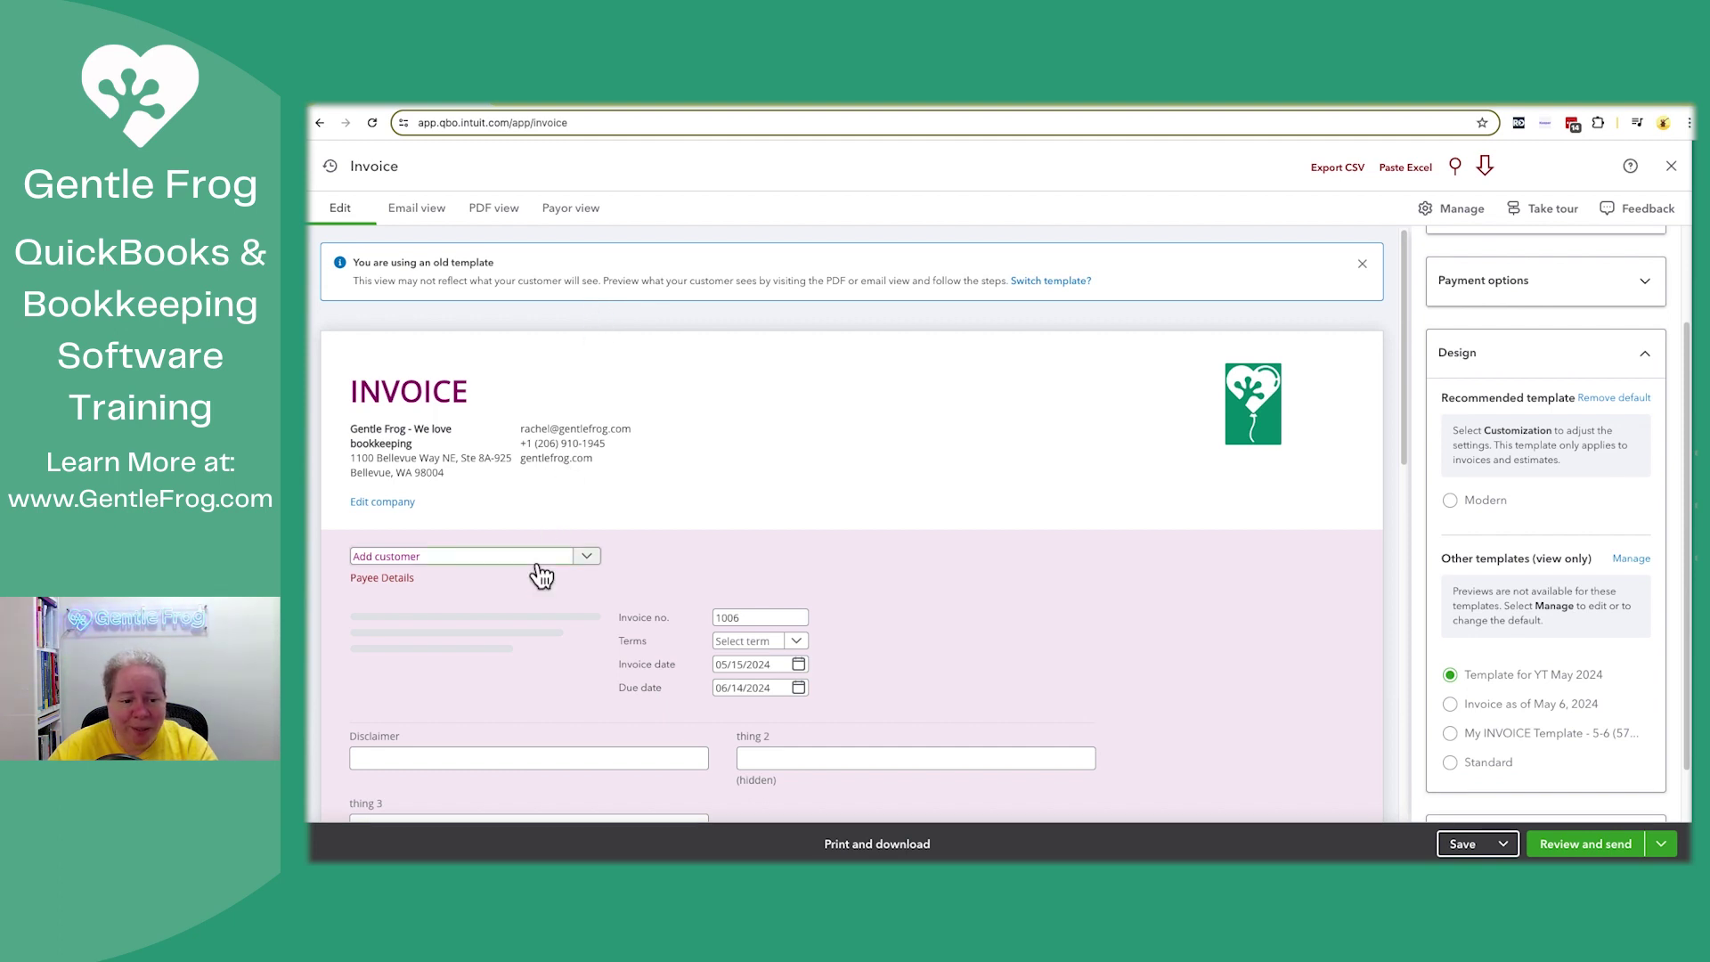
Bill the invoice to Demo Customer and enter the customer's e-mail address
left_click(587, 556)
left_click(485, 616)
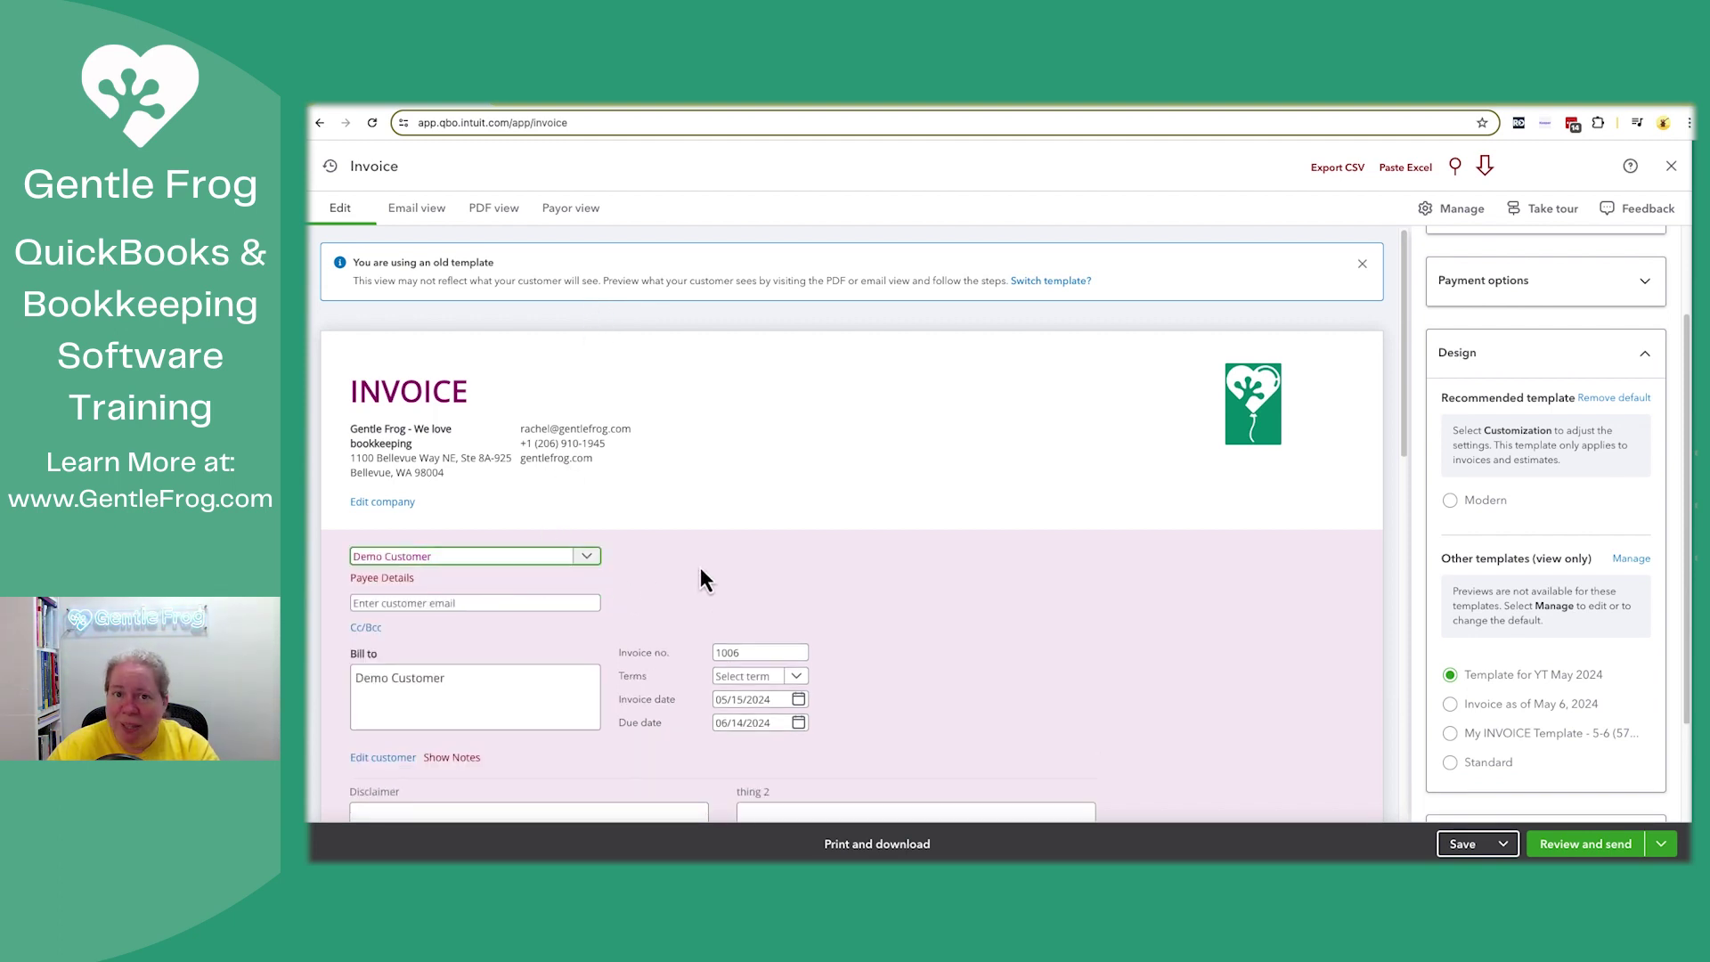
left_click(557, 579)
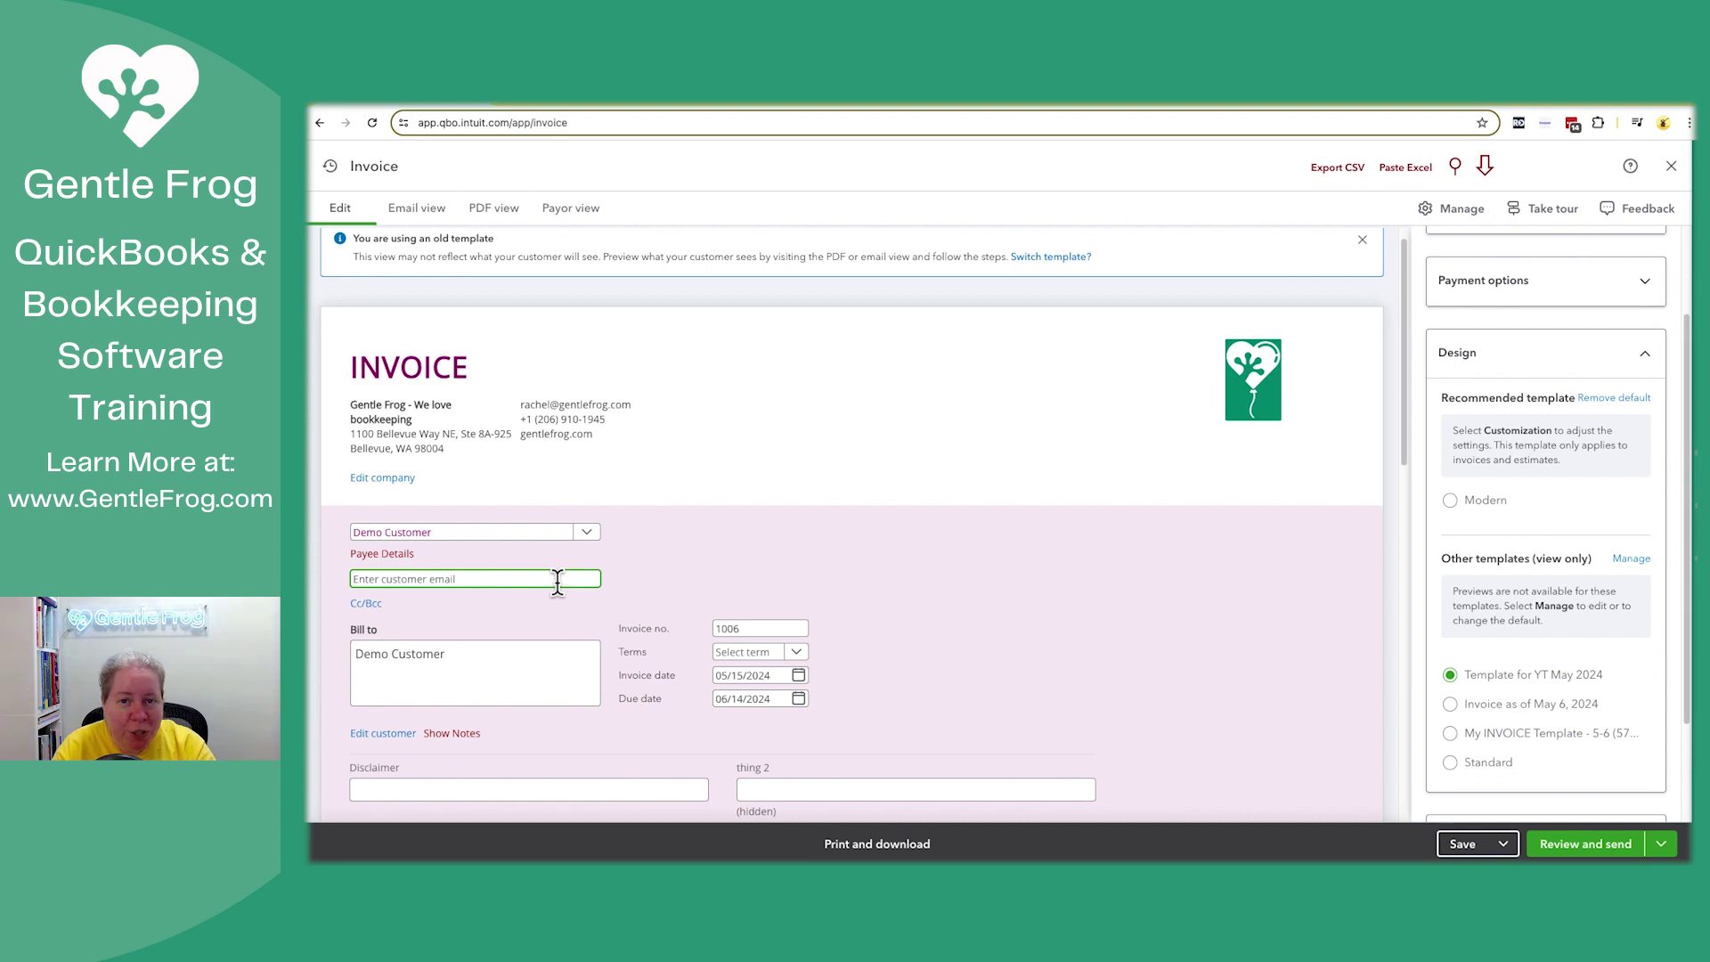
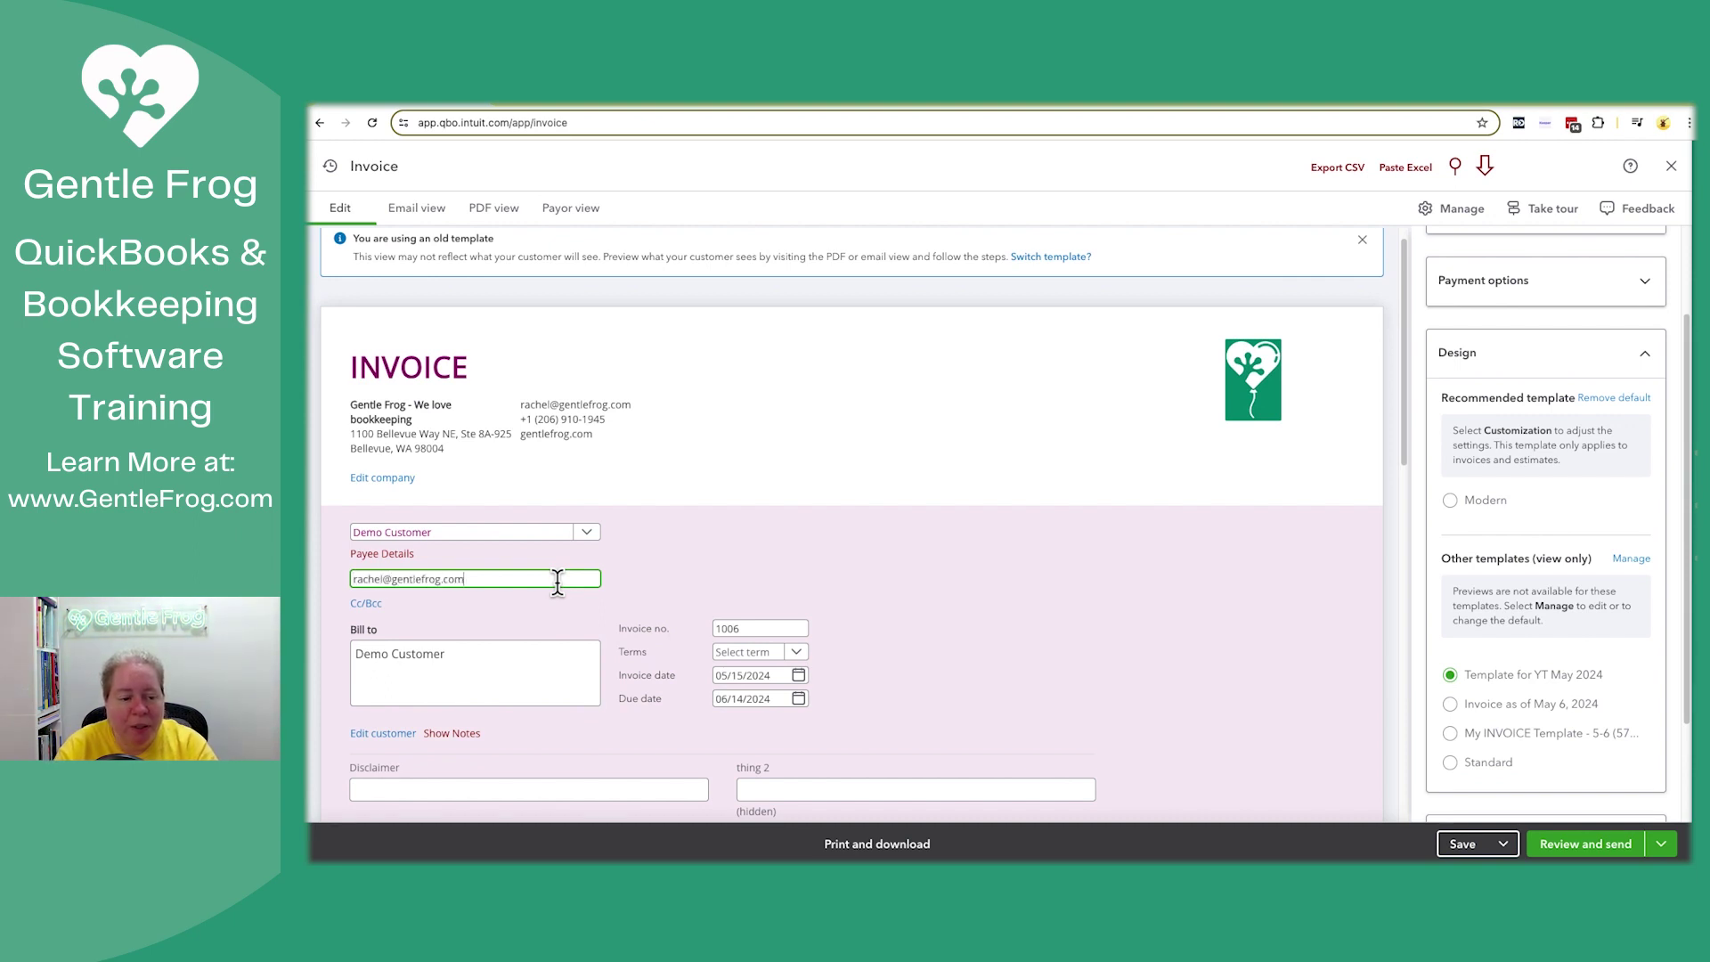
left_click(801, 577)
Add one Services line, 'Services are cool', for $1.00, then save for review and sending
scroll(802, 577, "down", 3)
scroll(802, 584, "down", 5)
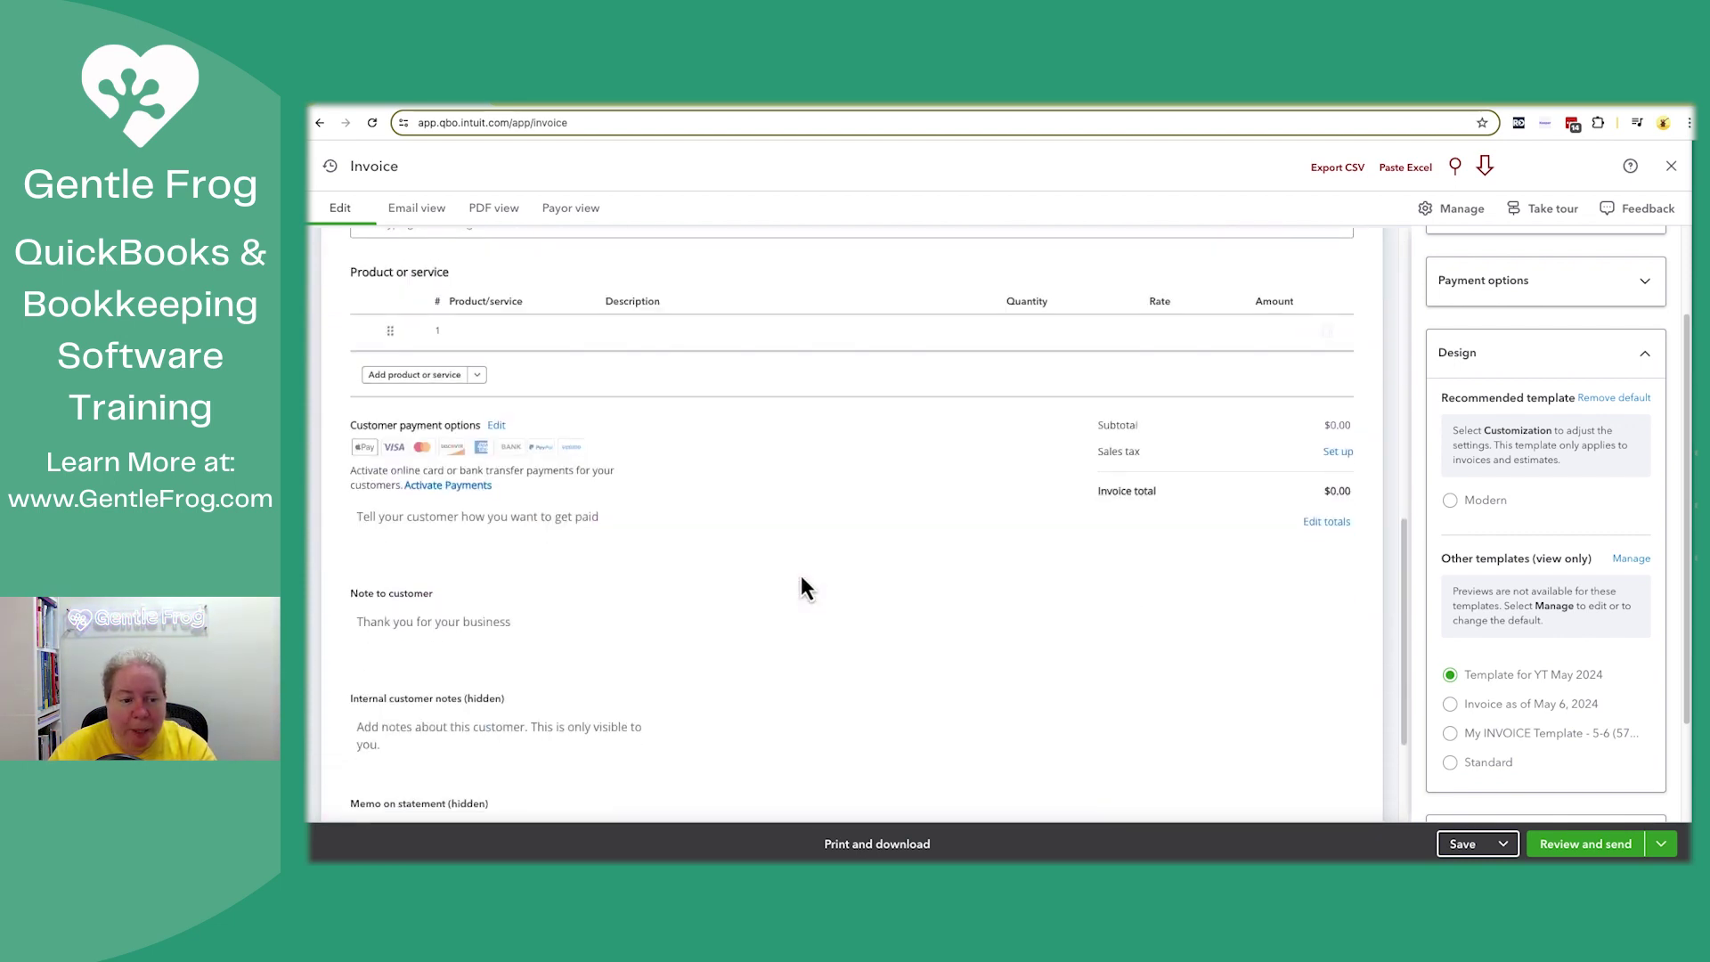
left_click(504, 343)
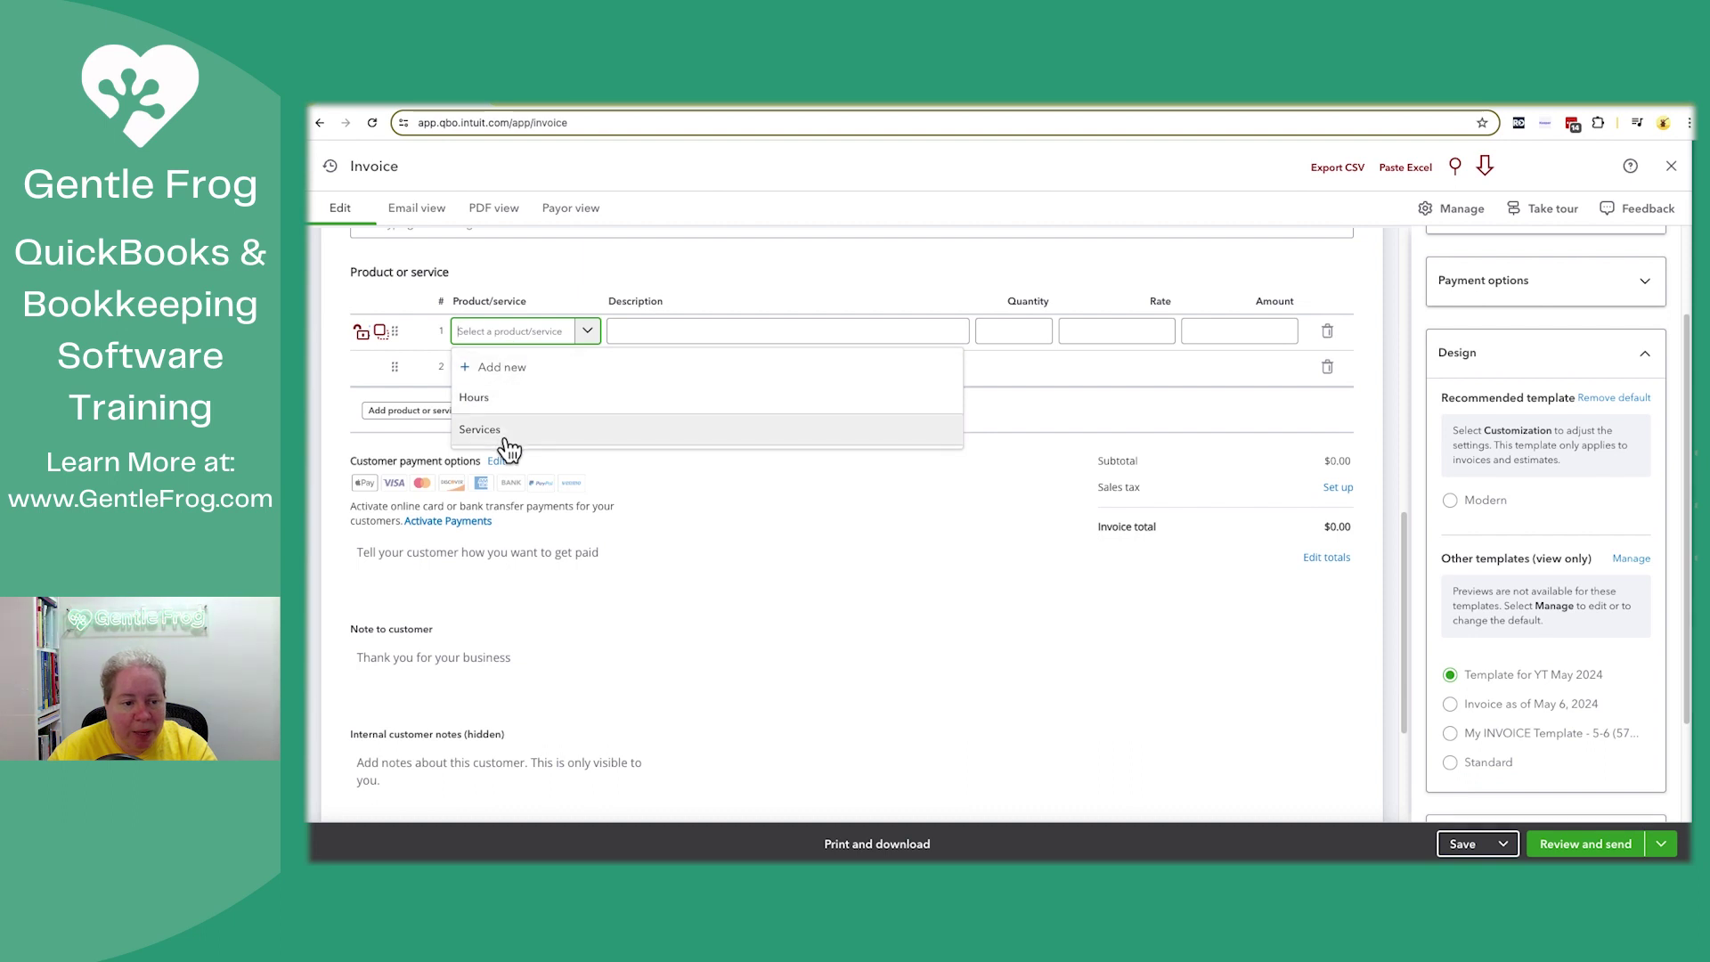
left_click(482, 429)
left_click(703, 333)
type("Ser")
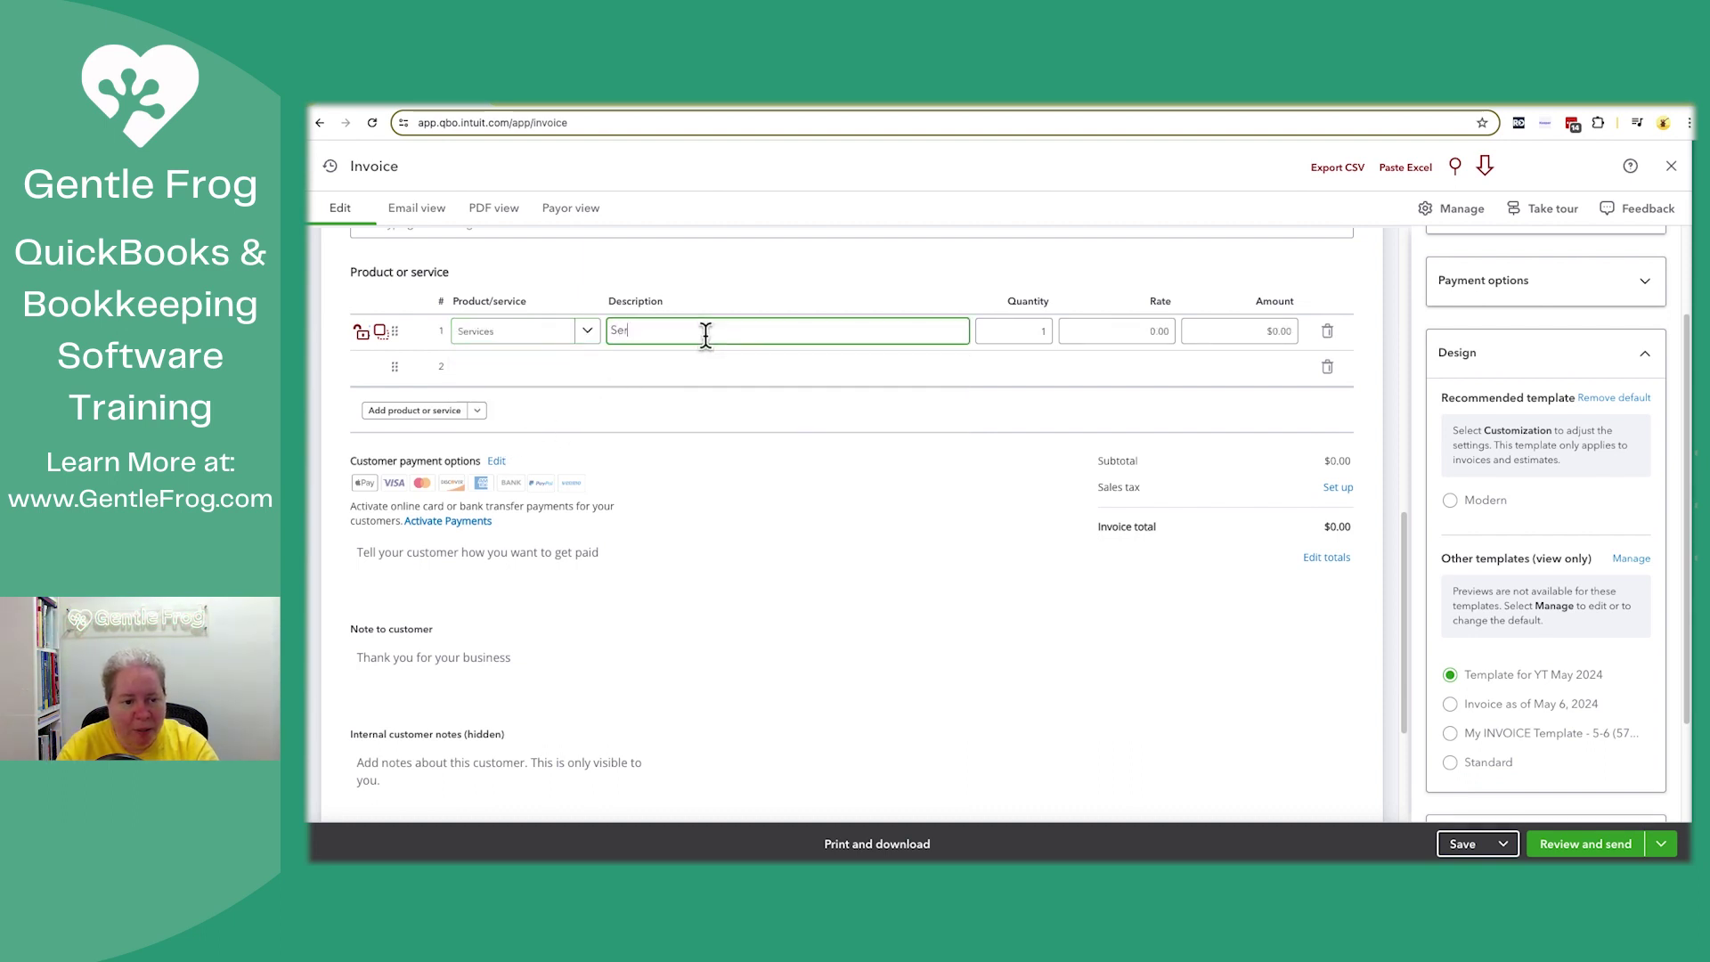
type("vices are cool")
key("Tab")
key("Tab")
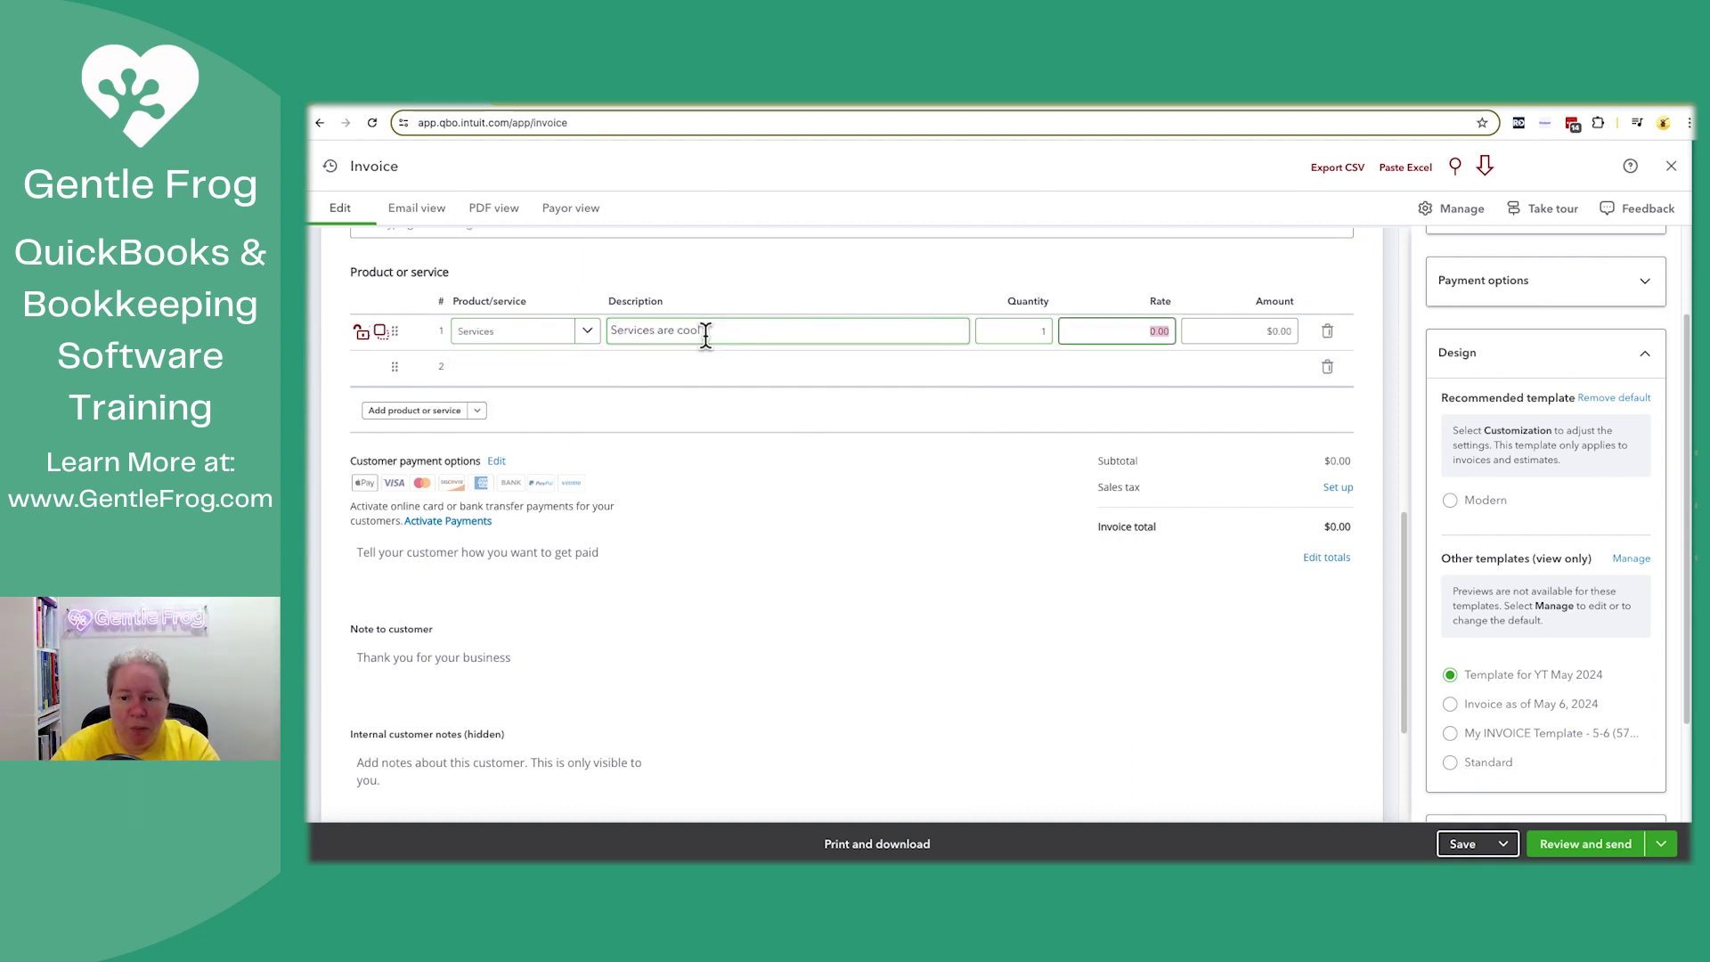
type("1")
key("Tab")
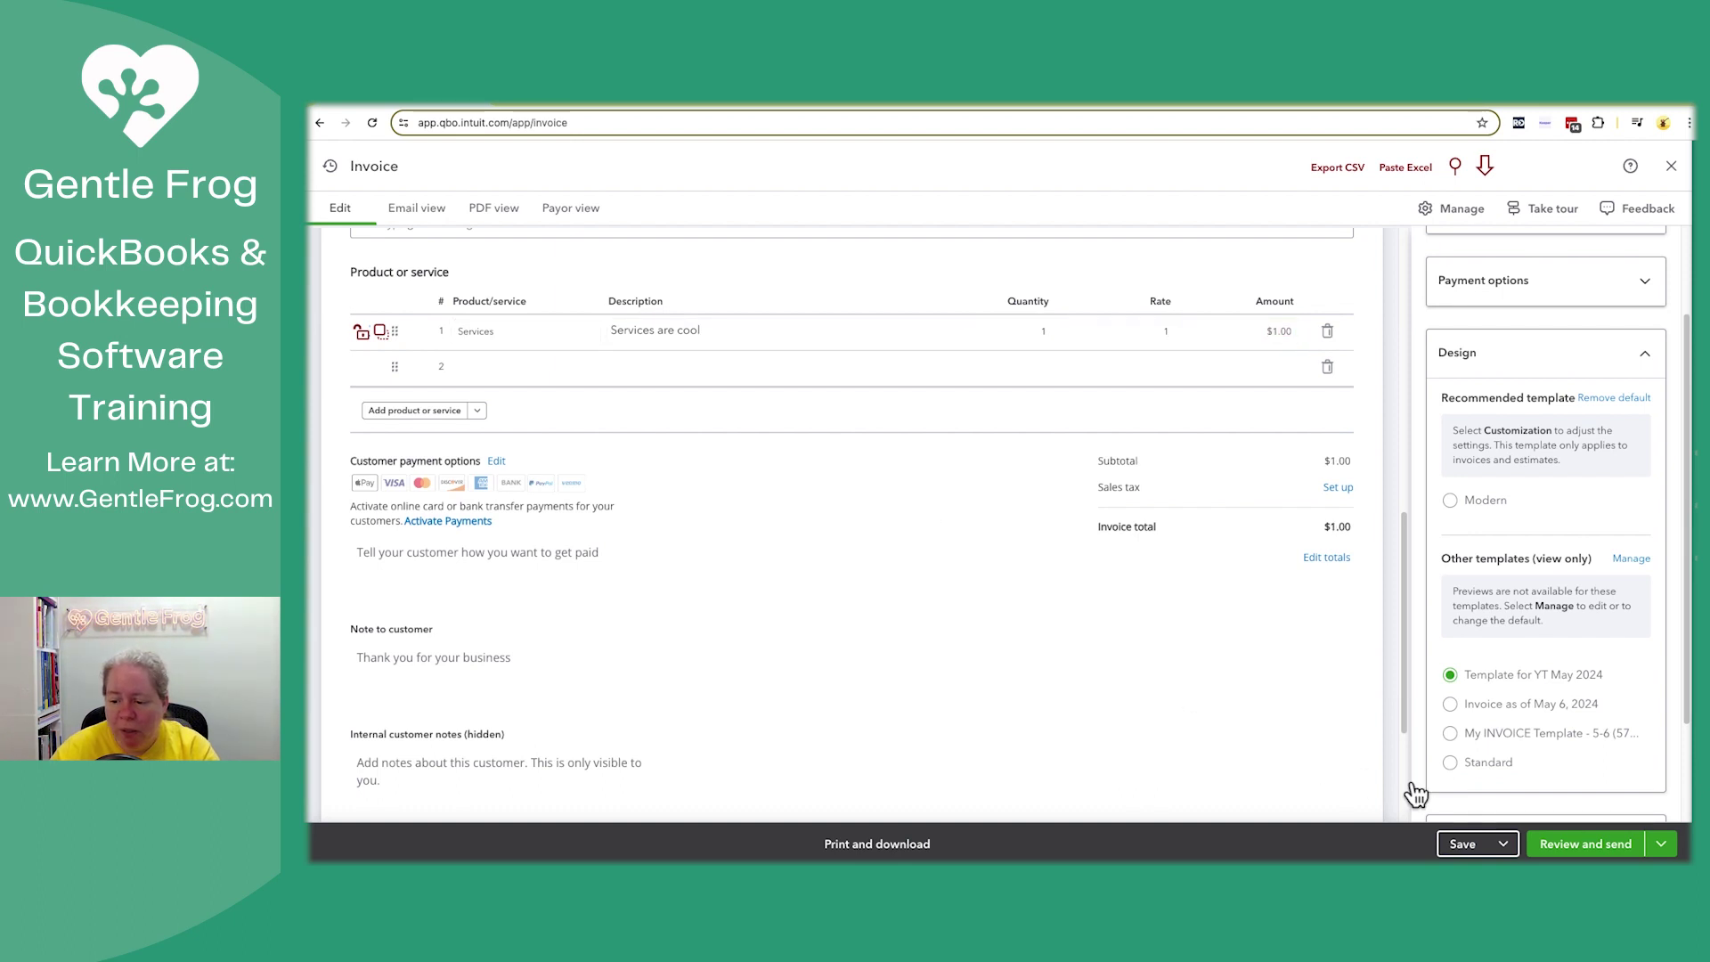
left_click(1607, 844)
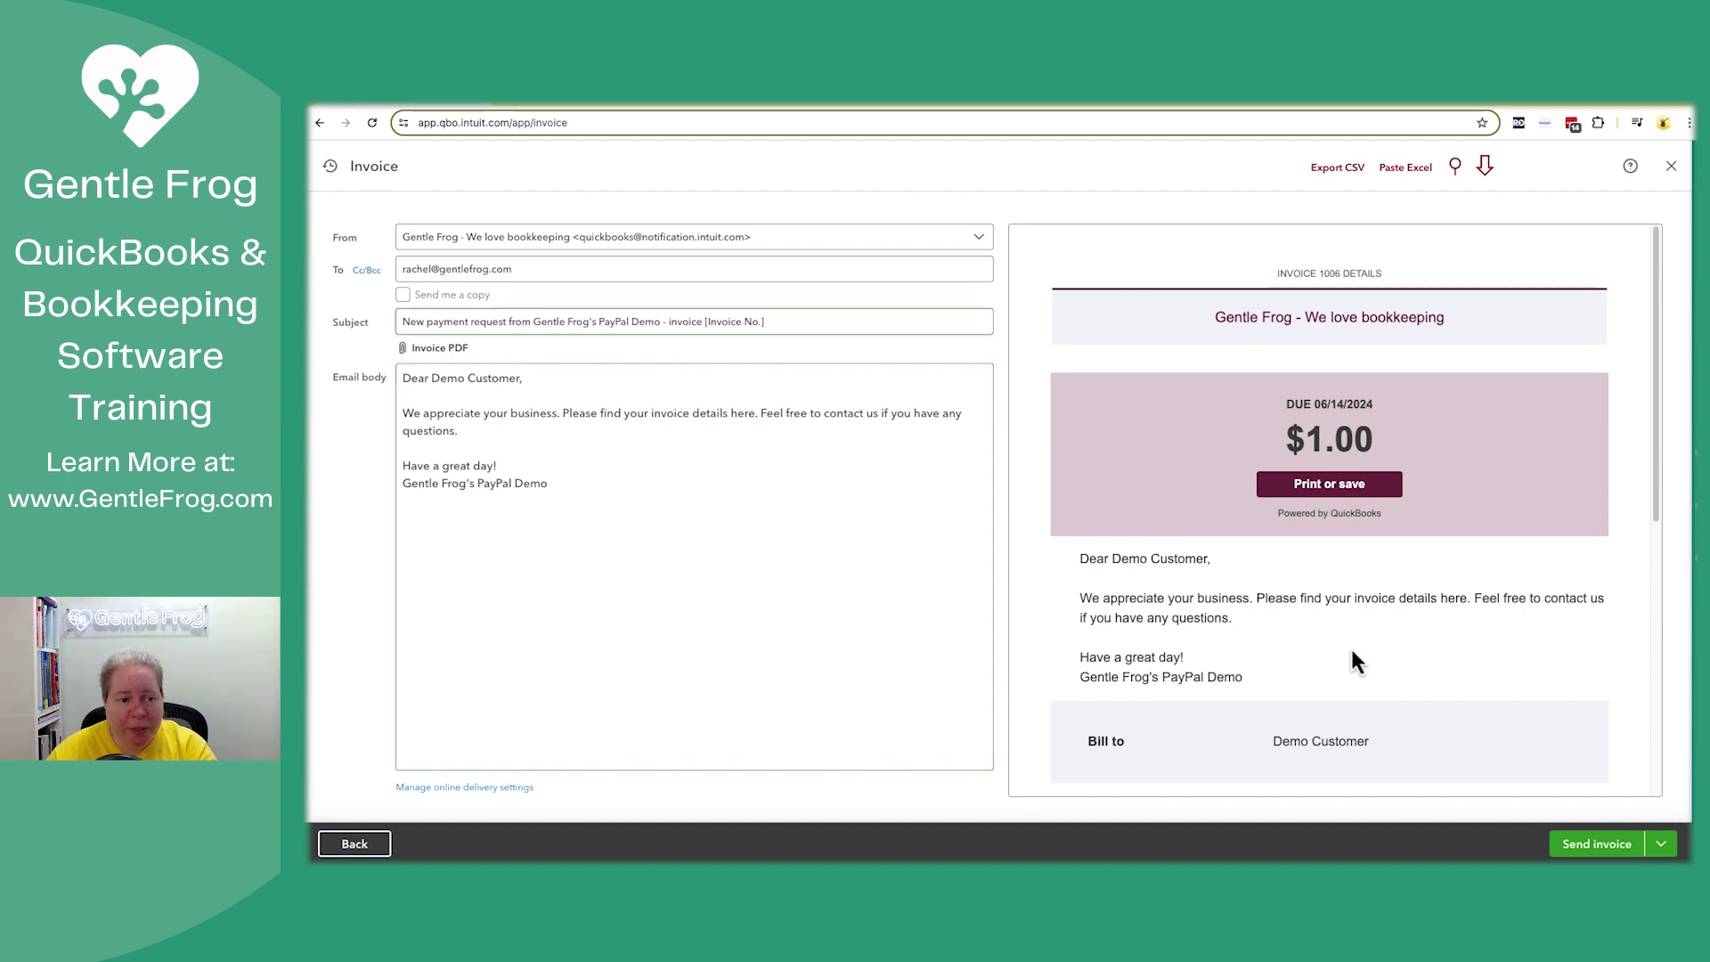
Check the e-mail preview and send invoice 1006 to the customer
scroll(1310, 543, "down", 4)
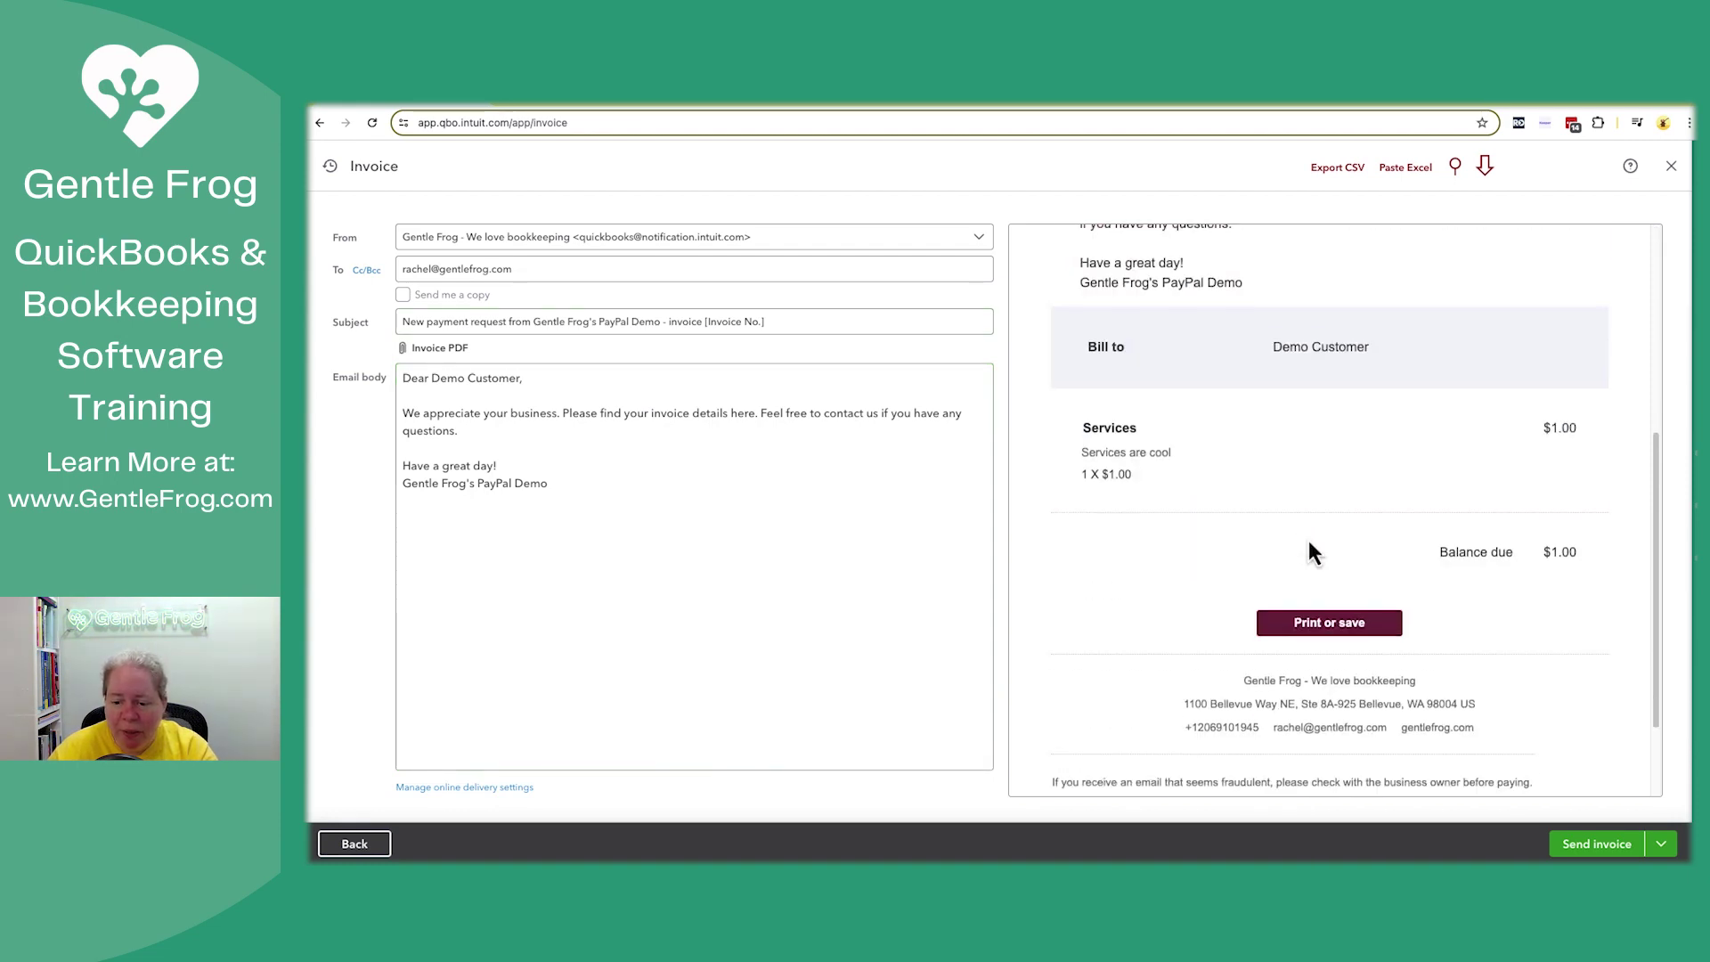
scroll(1308, 539, "down", 8)
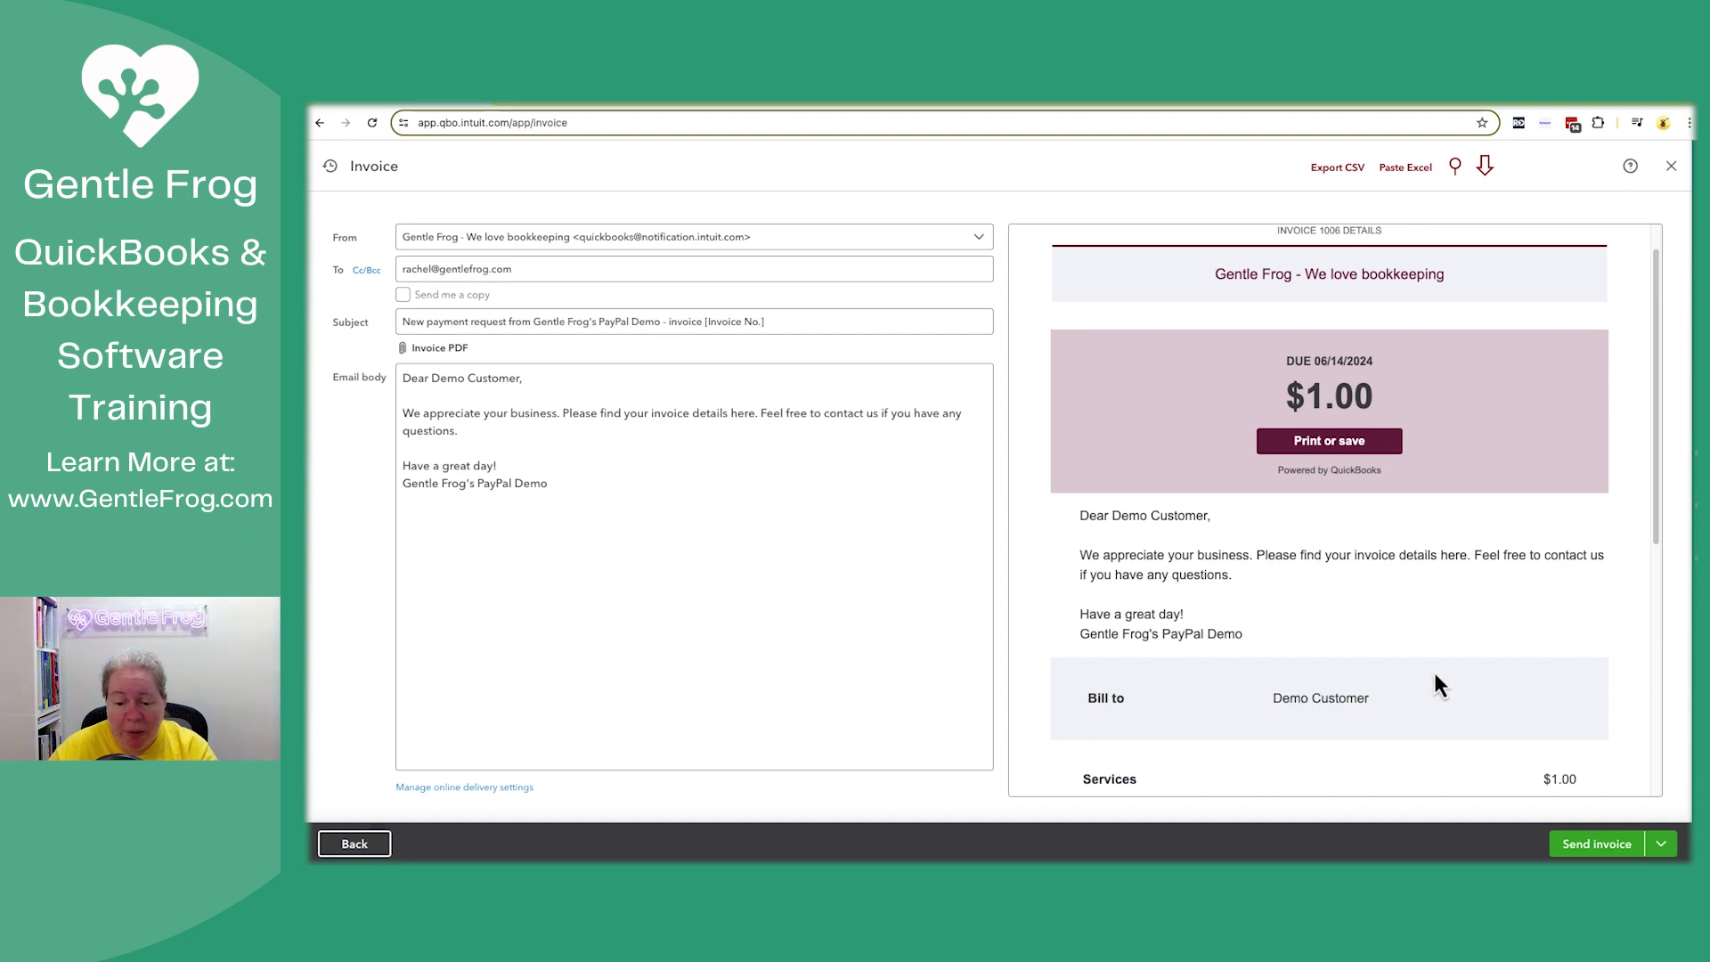
left_click(1600, 846)
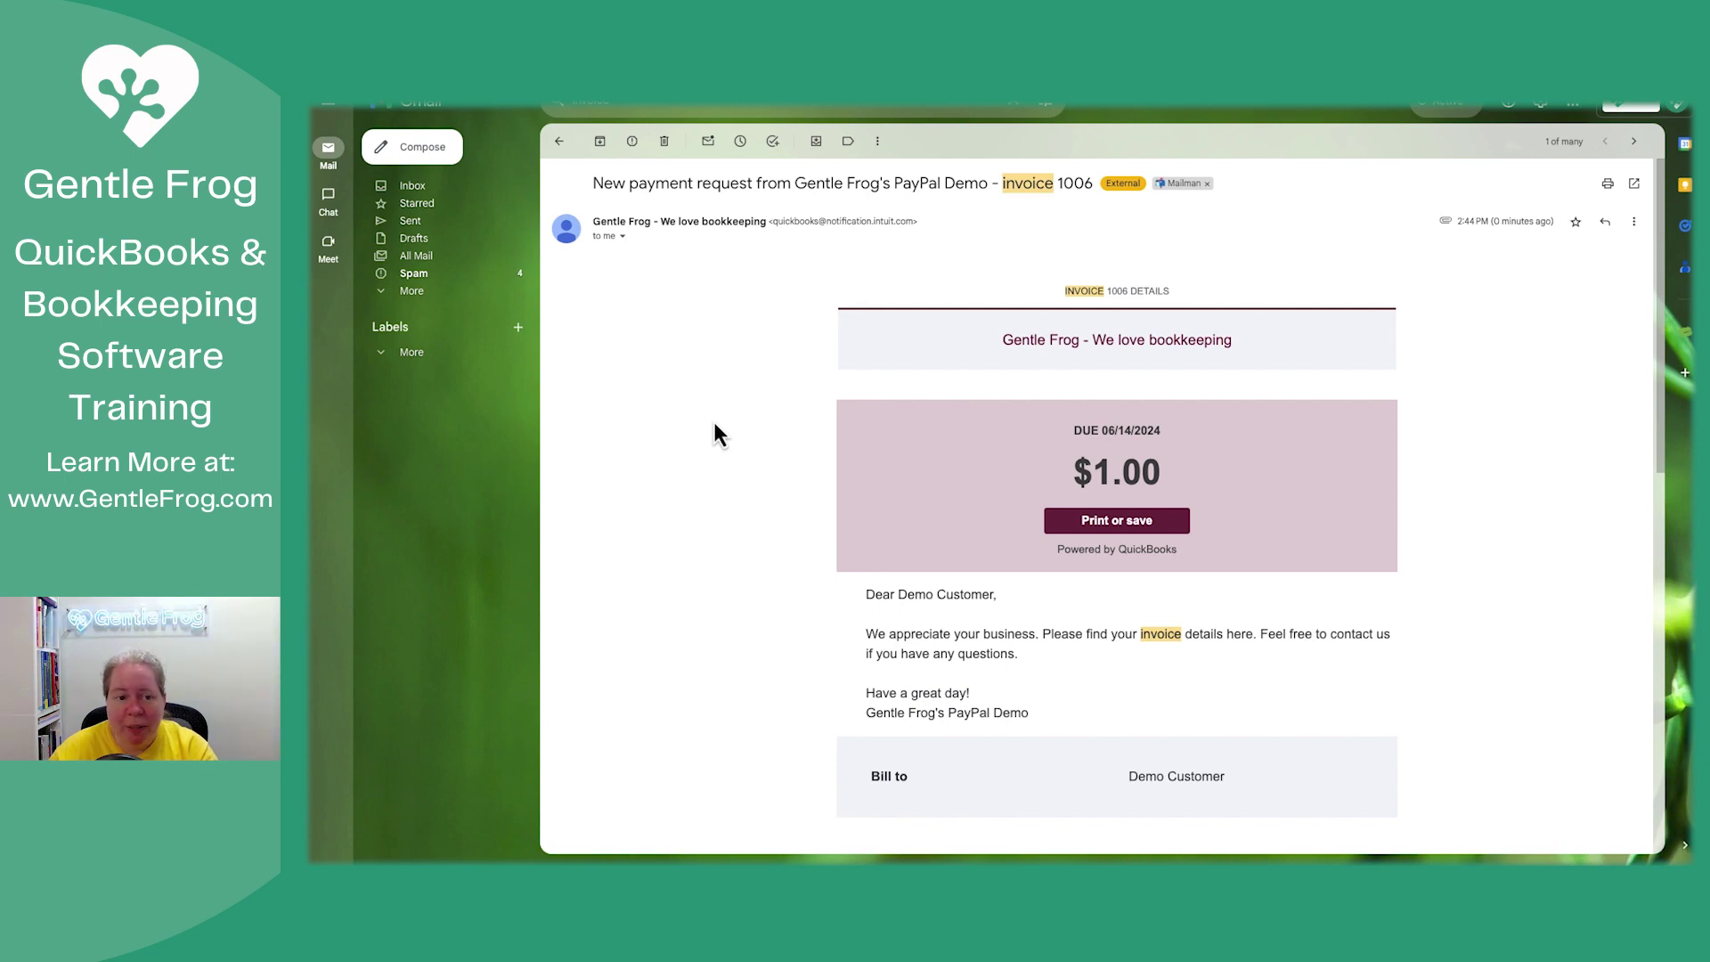
mouse_move(696, 262)
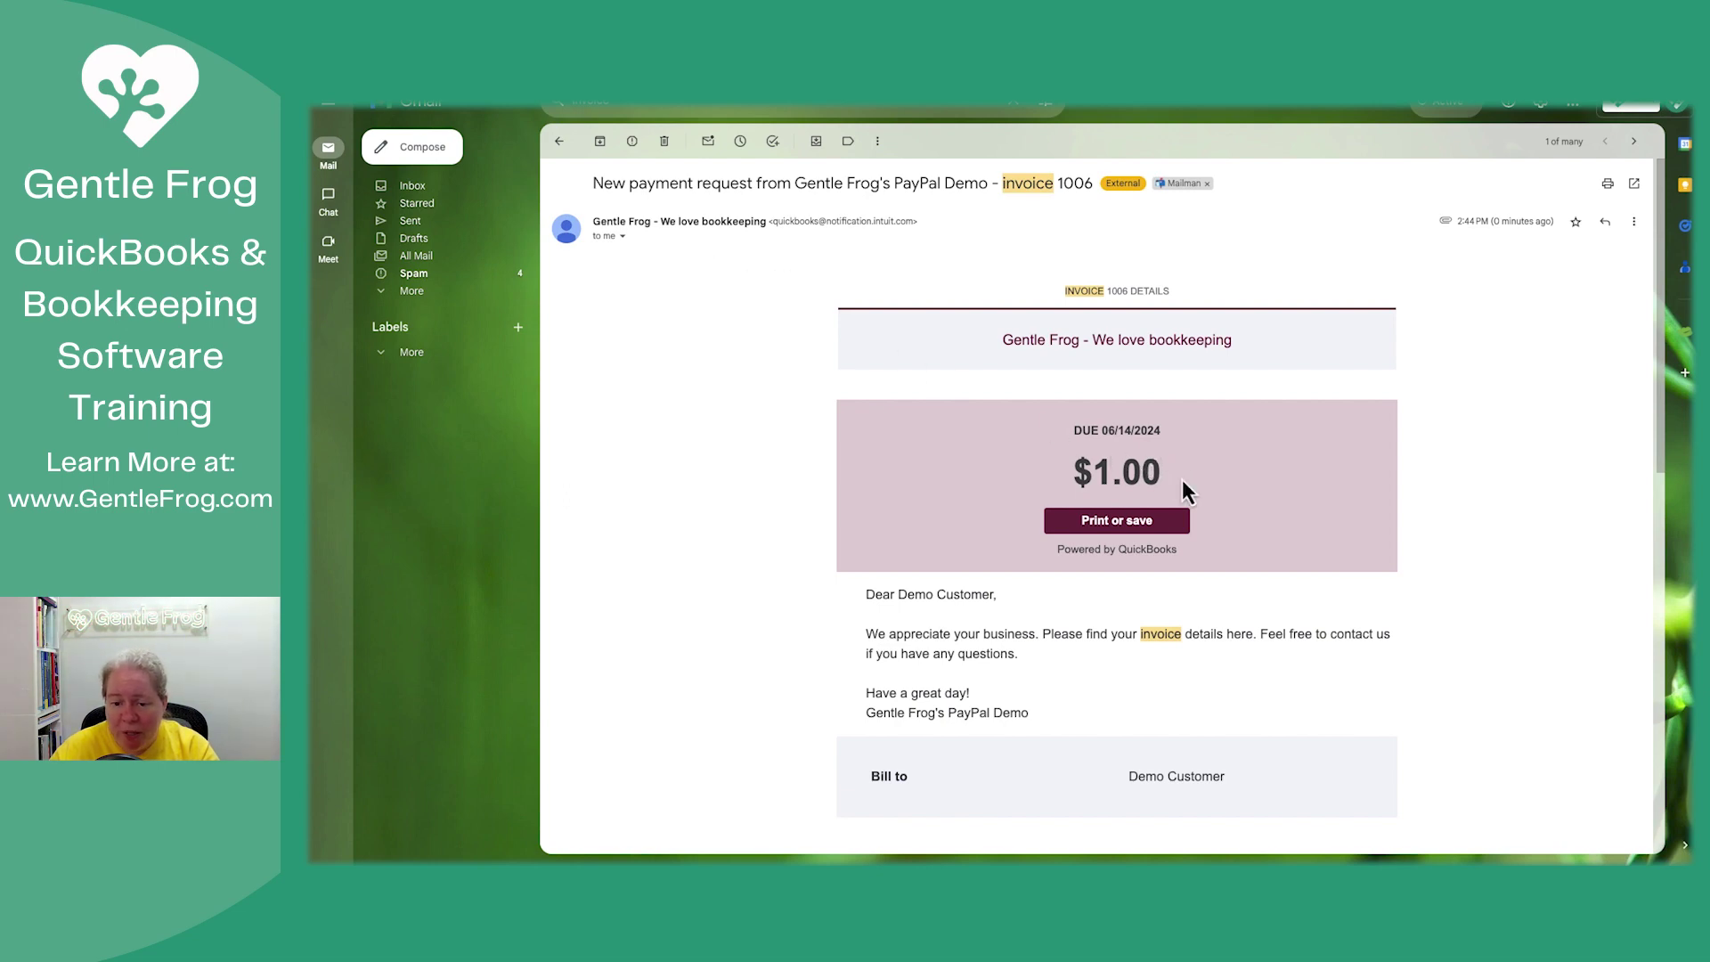
scroll(1115, 525, "down", 4)
scroll(1098, 543, "down", 6)
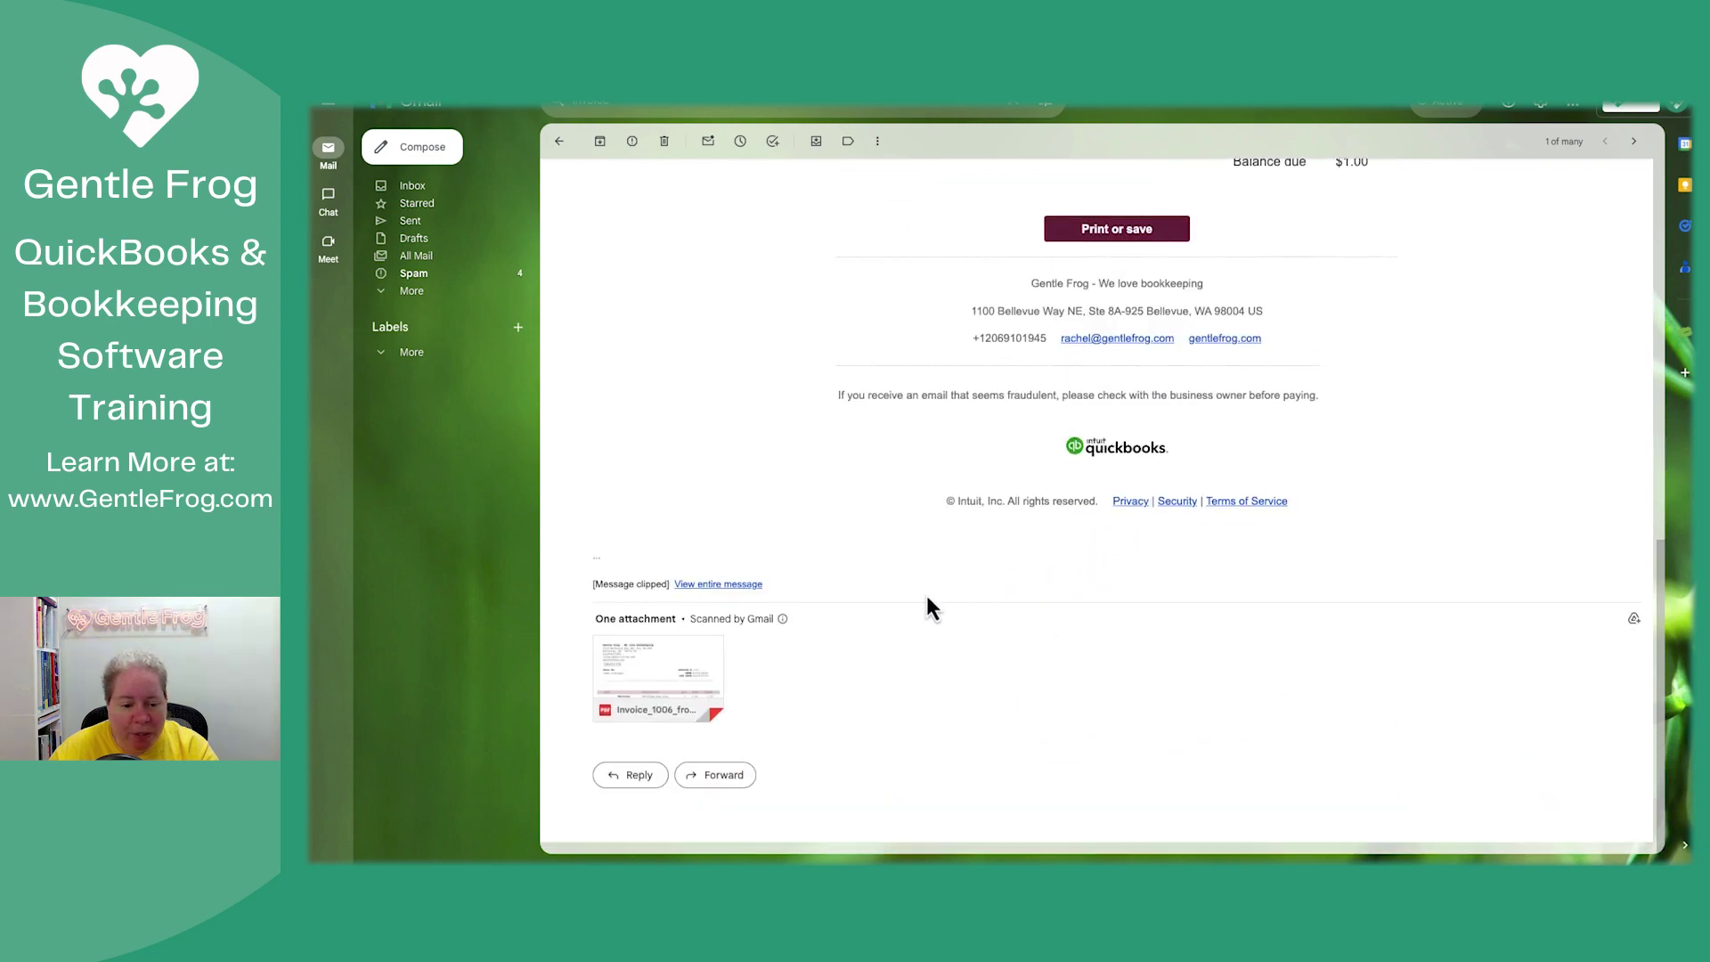
Open the attached Invoice_1006 PDF in Gmail's preview
left_click(679, 681)
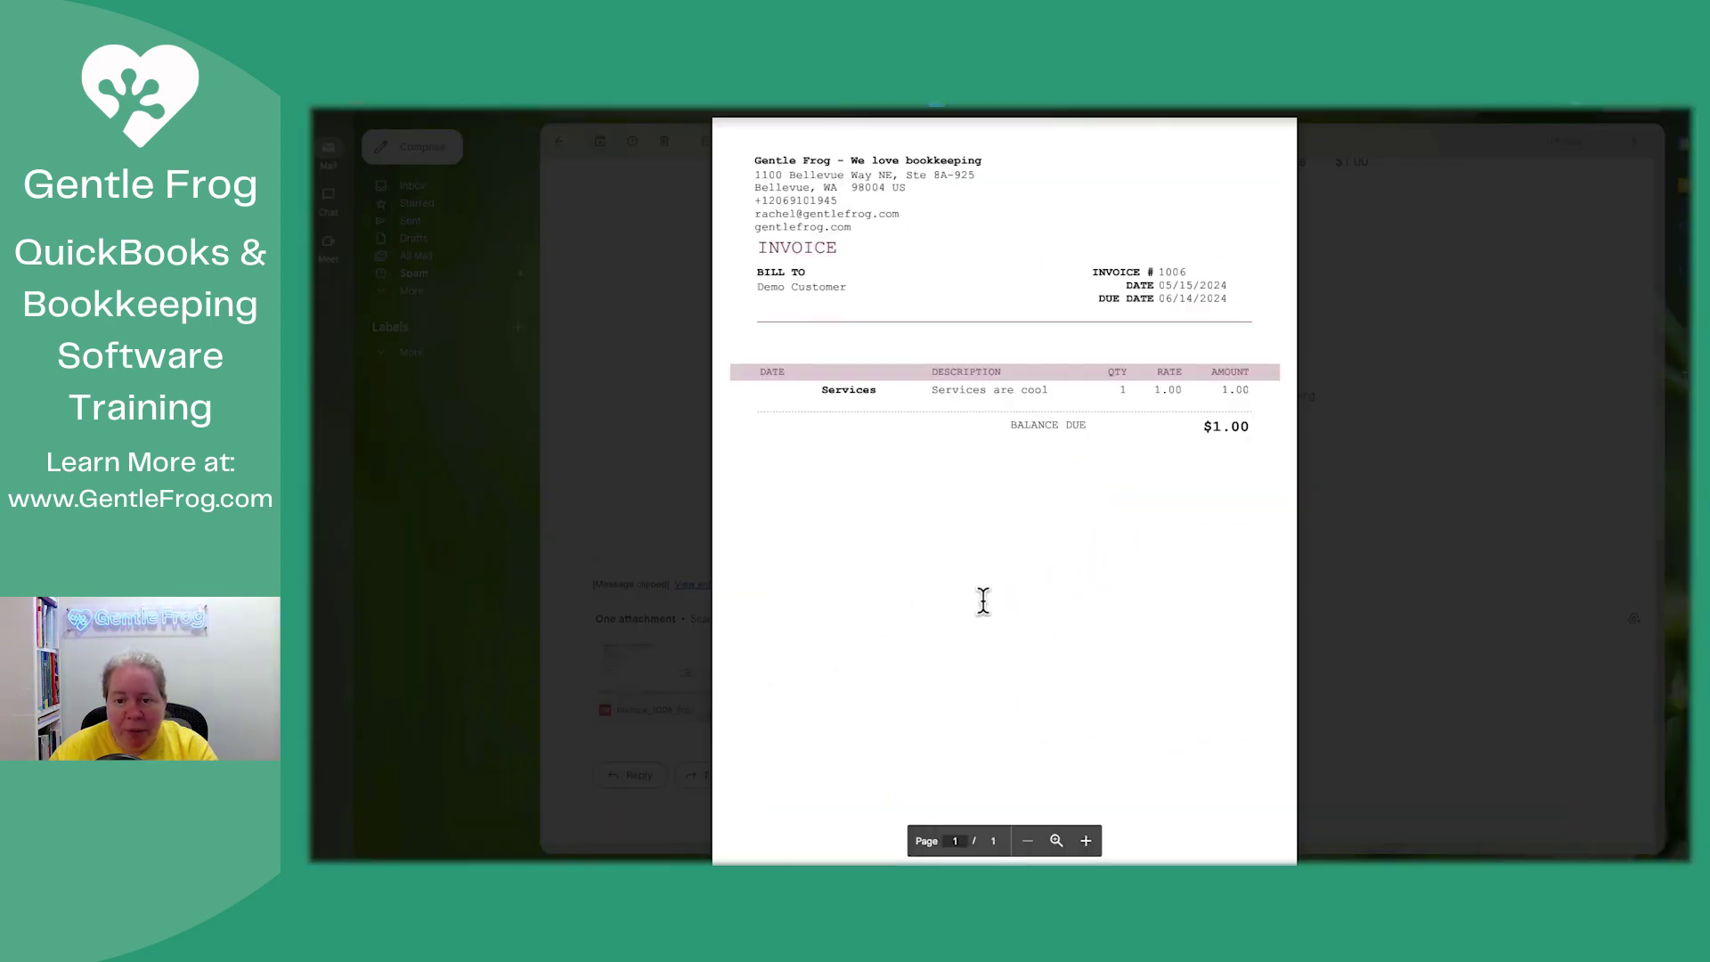